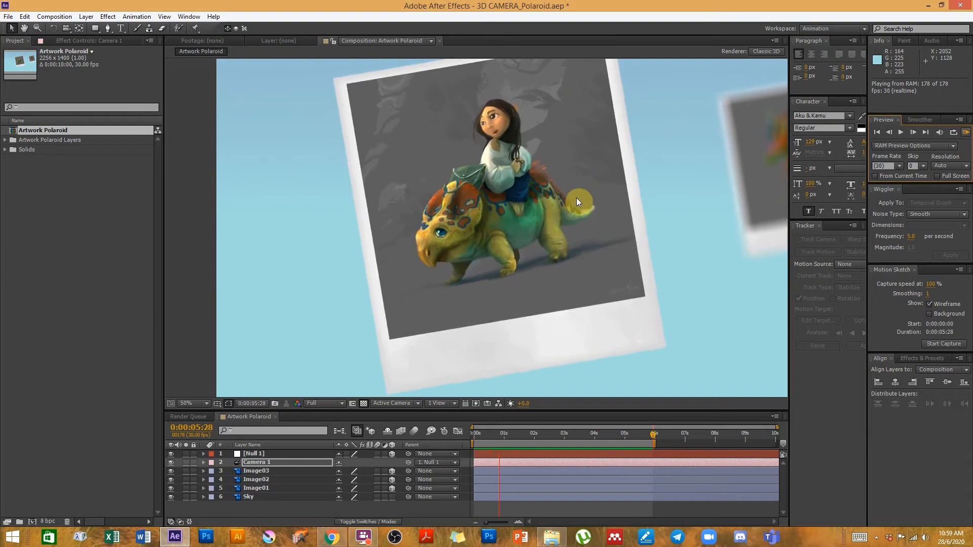
Stop the preview and examine the Image01, Image02, Image03 and Sky source files against the Artwork Polaroid composition at different times.
click(347, 247)
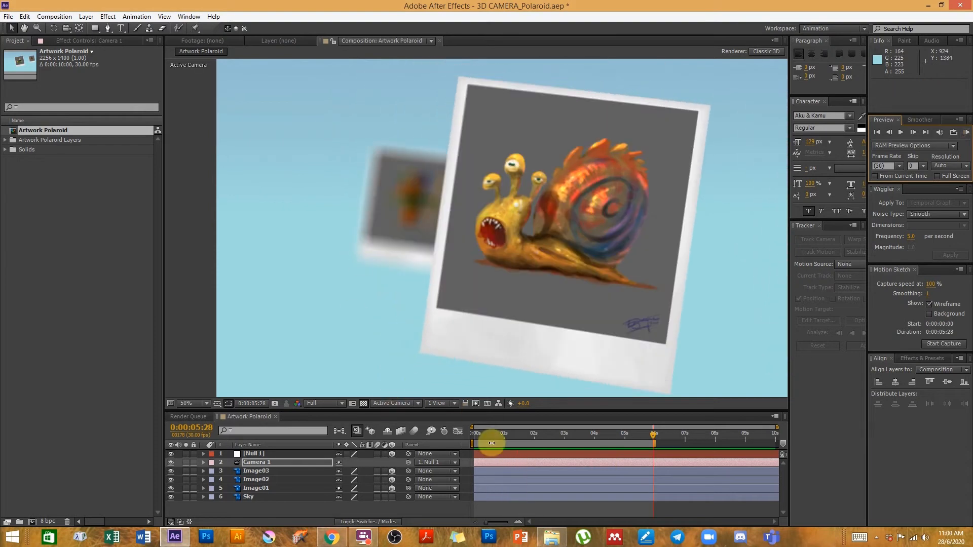
click(65, 213)
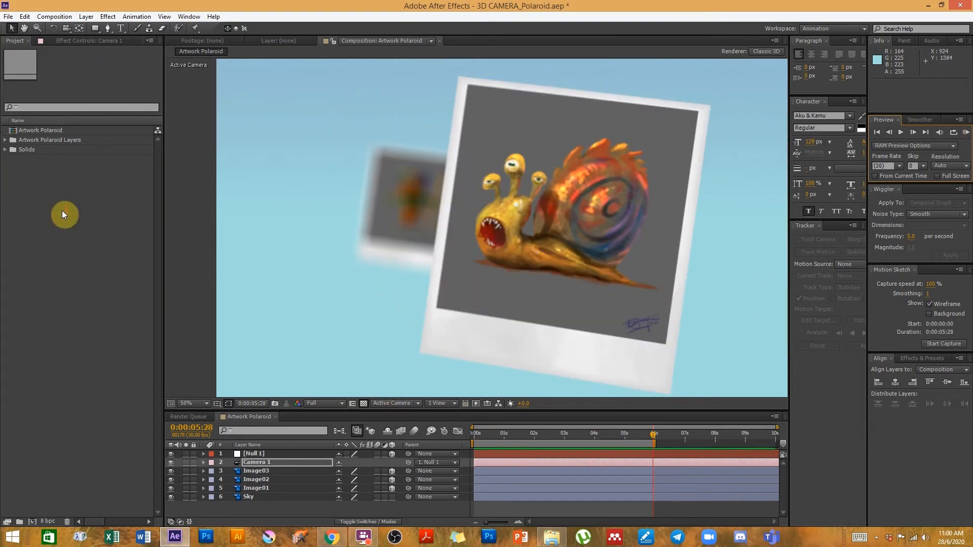
click(5, 150)
click(5, 140)
click(56, 160)
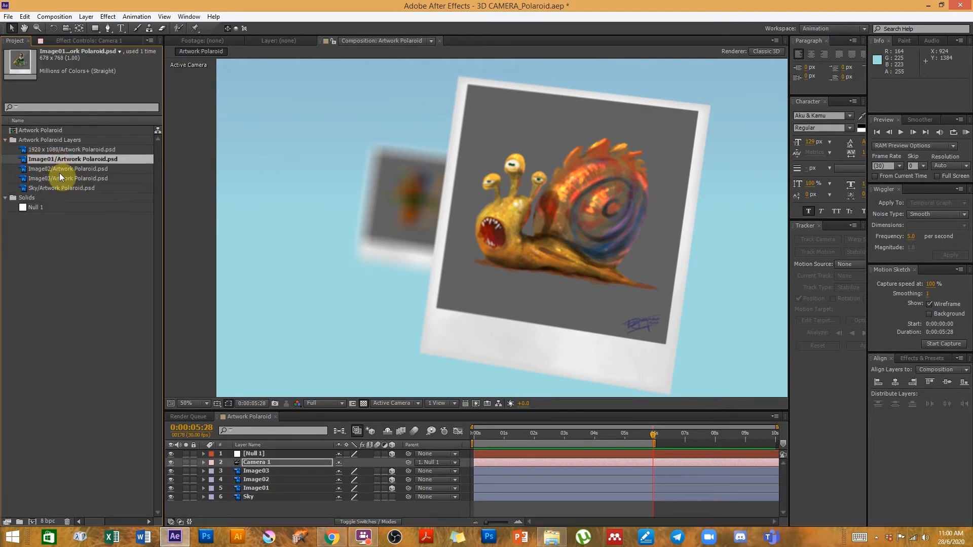
drag(500, 439, 573, 439)
click(66, 169)
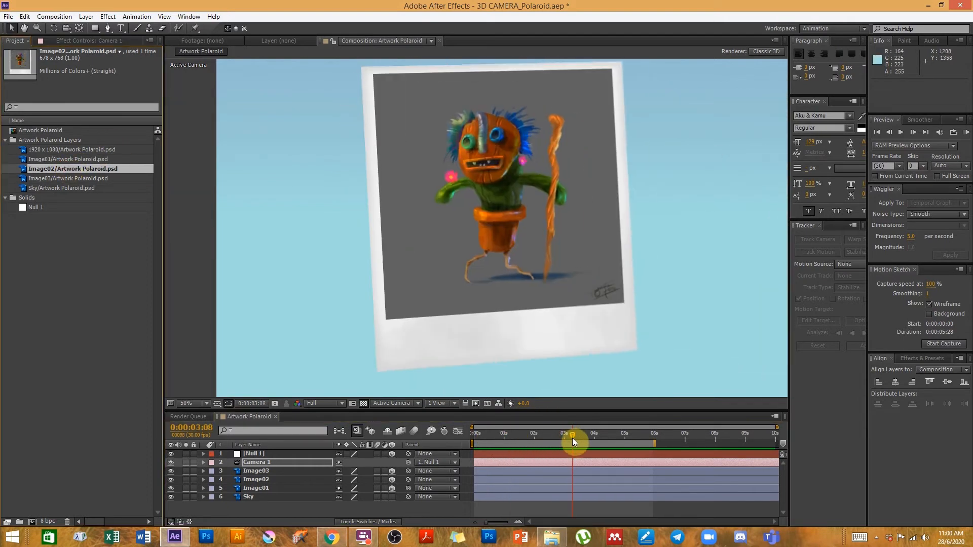
click(78, 179)
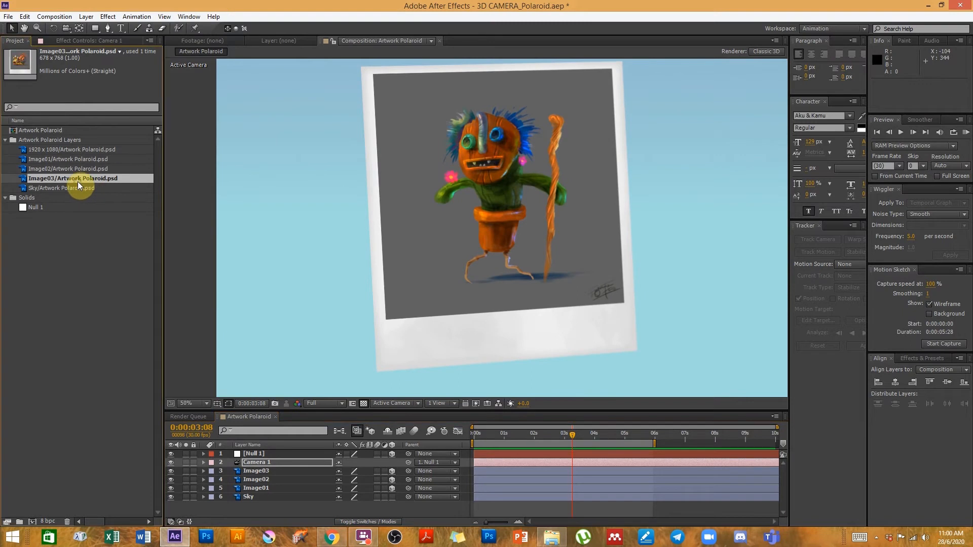
drag(579, 437, 609, 442)
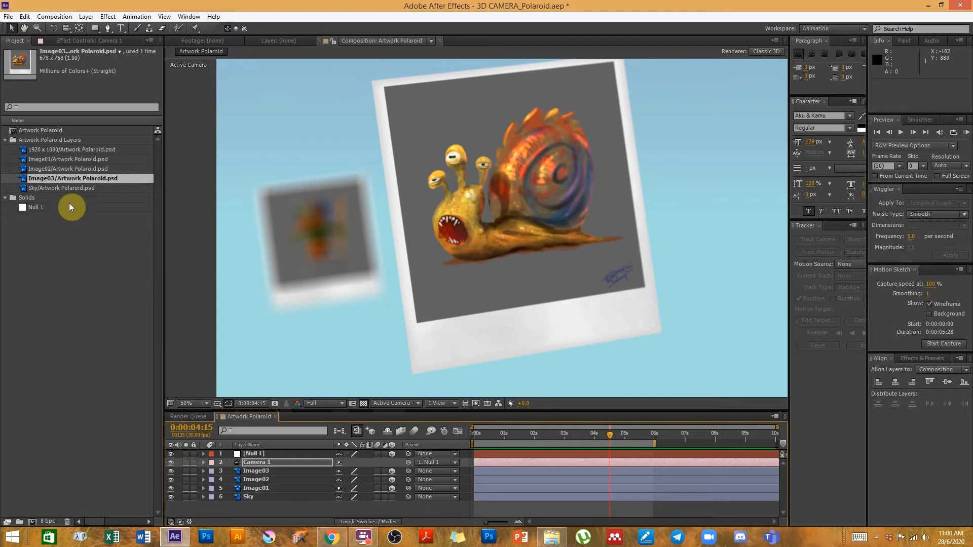
click(59, 188)
mouse_move(577, 441)
mouse_down()
mouse_move(550, 429)
mouse_move(561, 431)
mouse_up()
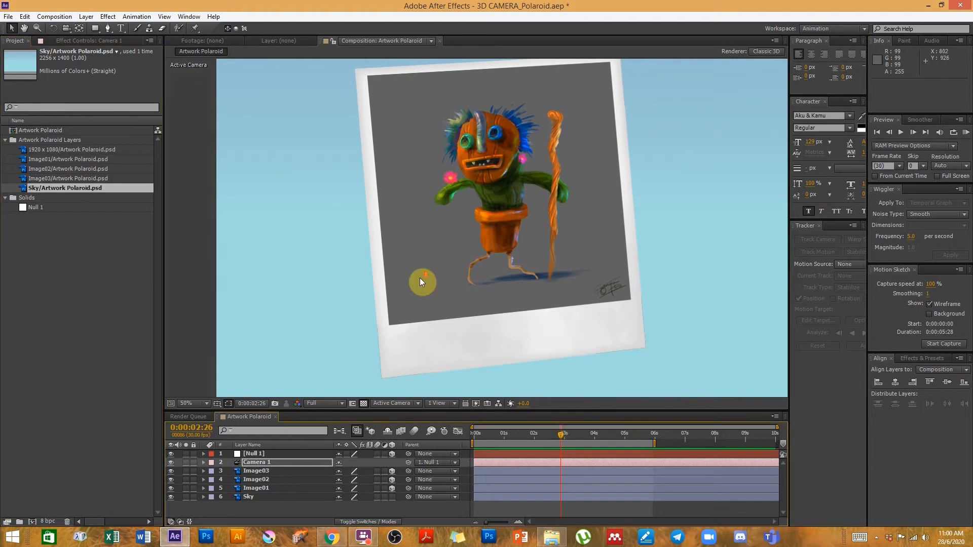
View the whole Artwork Polaroid frame and compare the Sky source file with the Sky background layer.
scroll(419, 279, down, 4)
scroll(442, 239, up, 1)
scroll(442, 239, down, 1)
scroll(428, 259, up, 1)
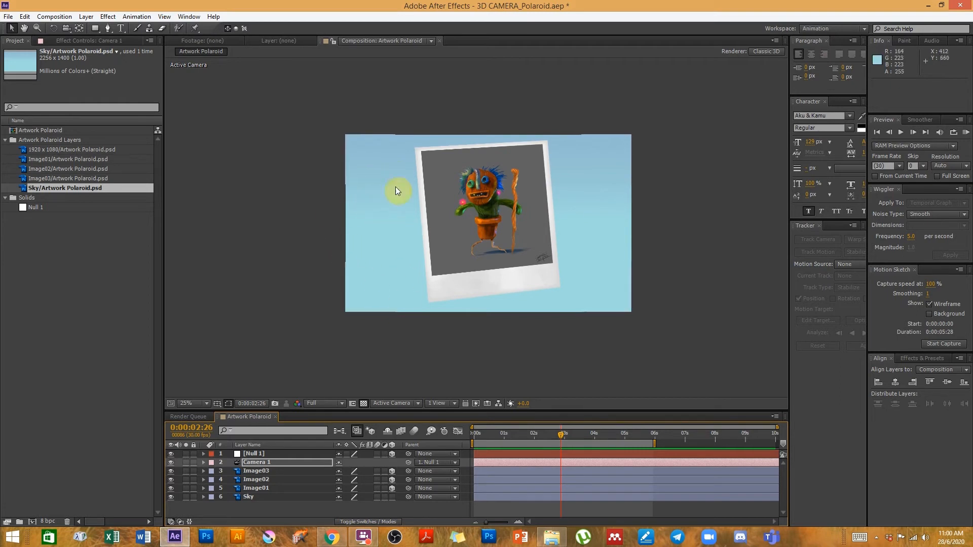
click(425, 398)
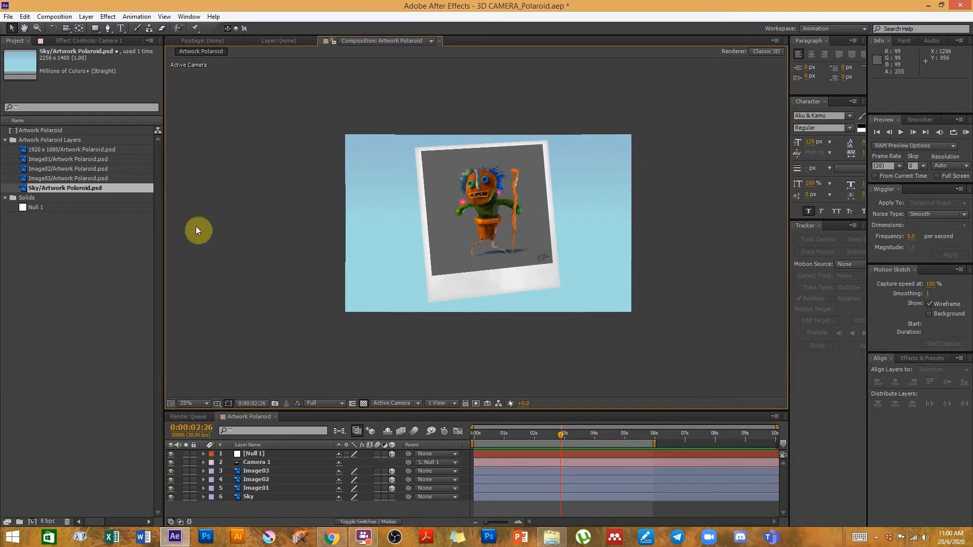
click(116, 270)
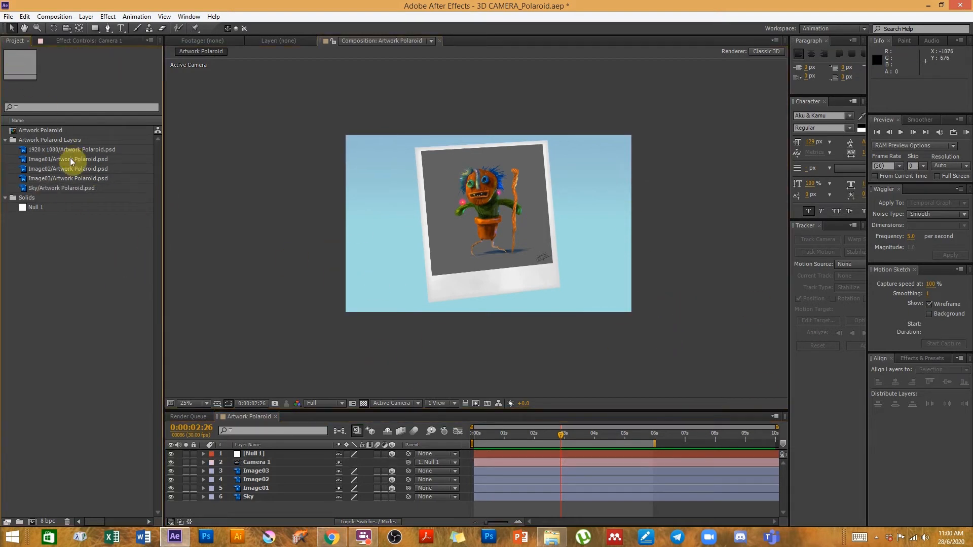
click(52, 189)
click(255, 498)
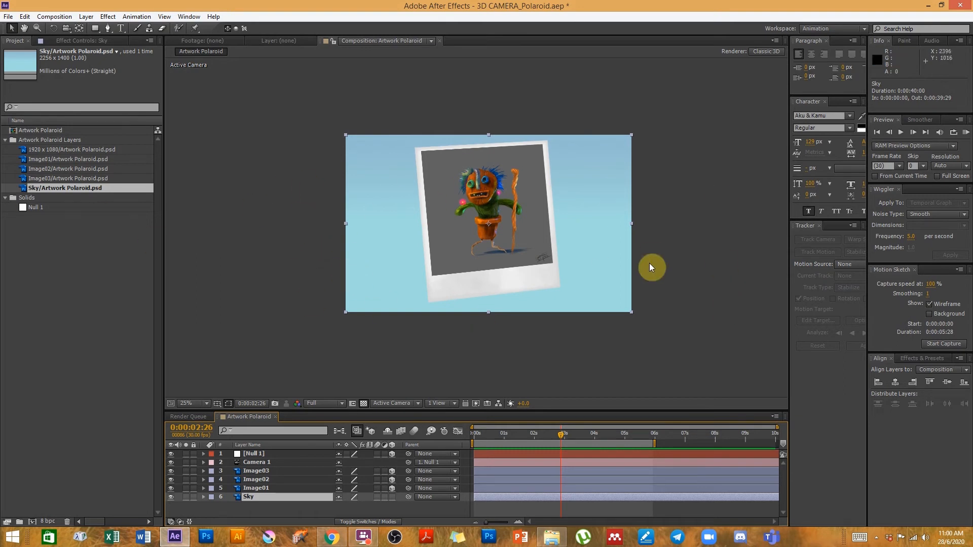
click(309, 199)
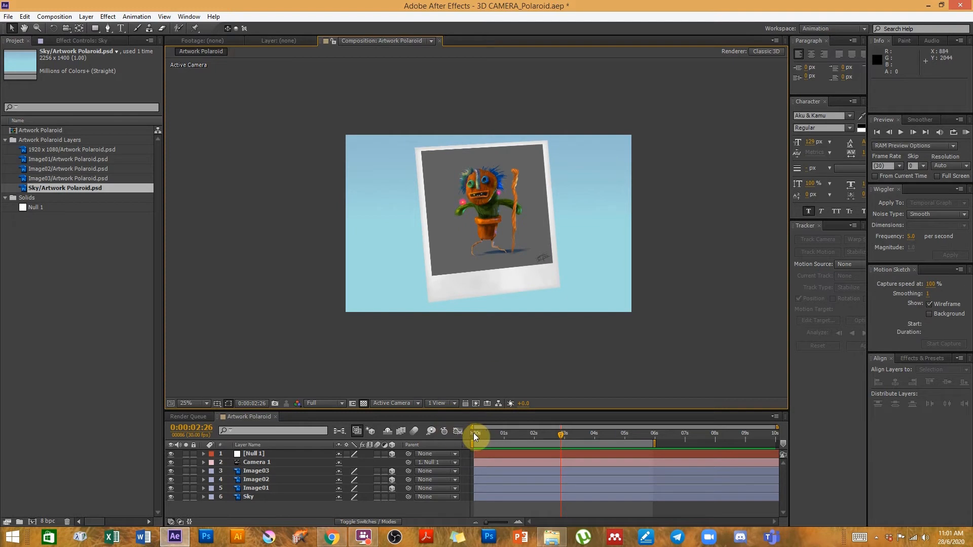
Return the playhead to the start of the composition and collapse the project's open folders.
click(478, 436)
mouse_move(478, 436)
mouse_down()
mouse_move(510, 435)
mouse_move(463, 436)
mouse_up()
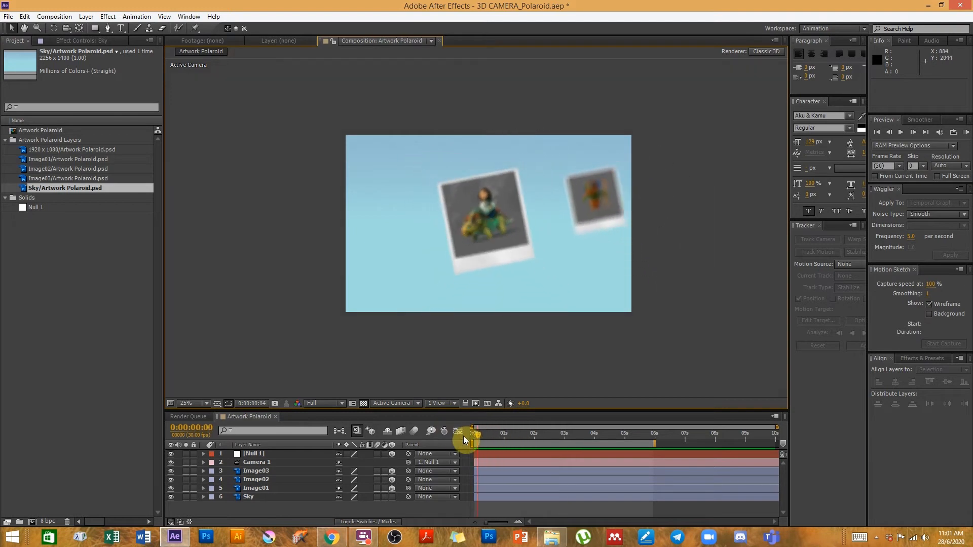
click(5, 141)
click(46, 221)
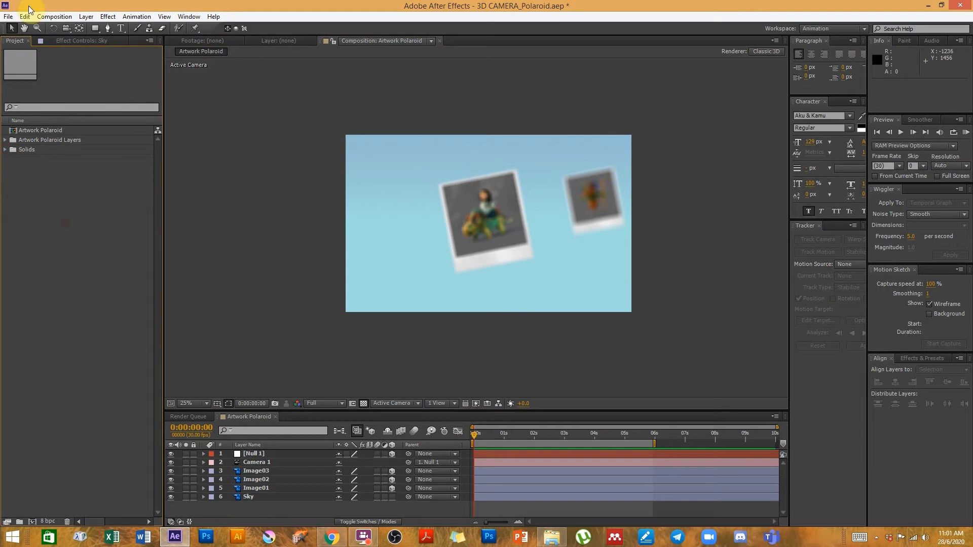
Create a new 1920 x 1080 px, 30 fps, ten-second composition named 3D CAMERA SCNE.
click(51, 16)
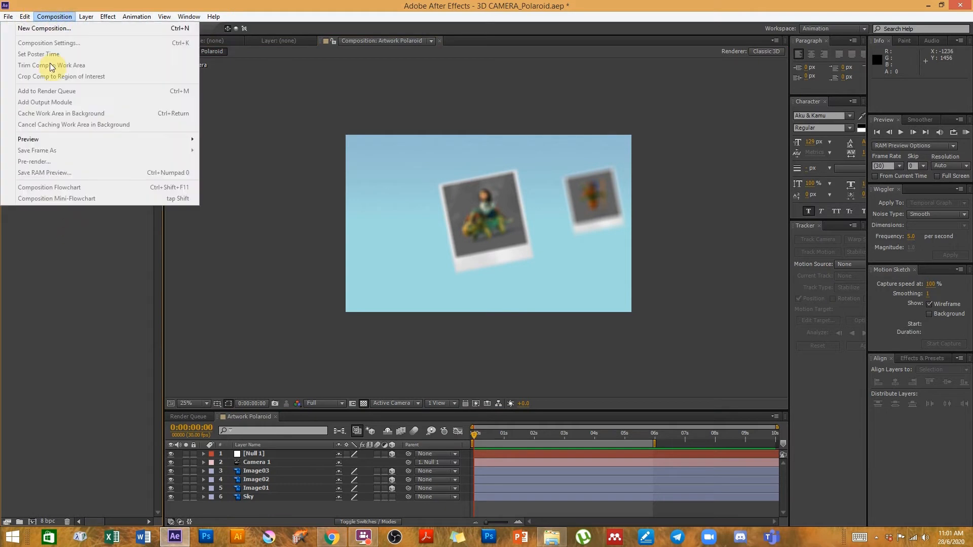
click(49, 29)
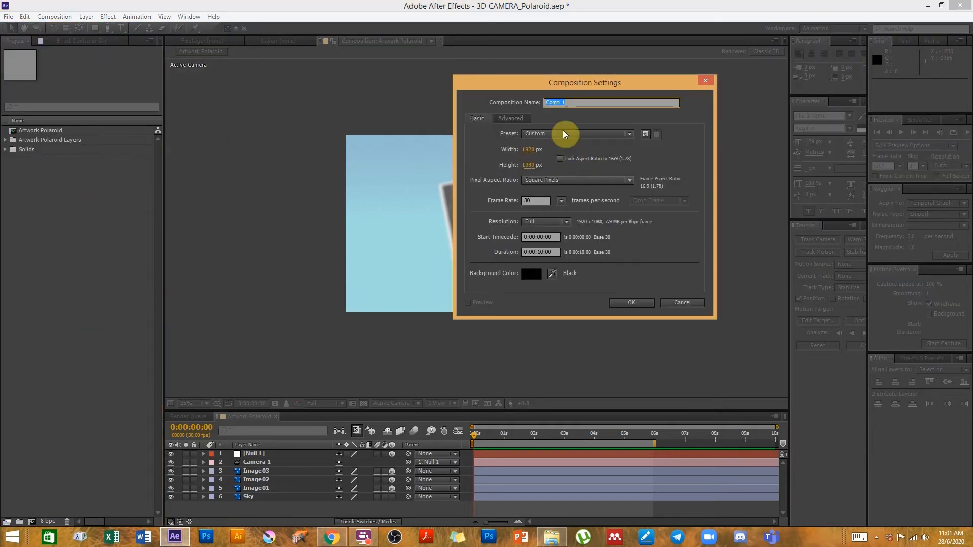
drag(572, 102, 511, 108)
text(CAMERA SCNE)
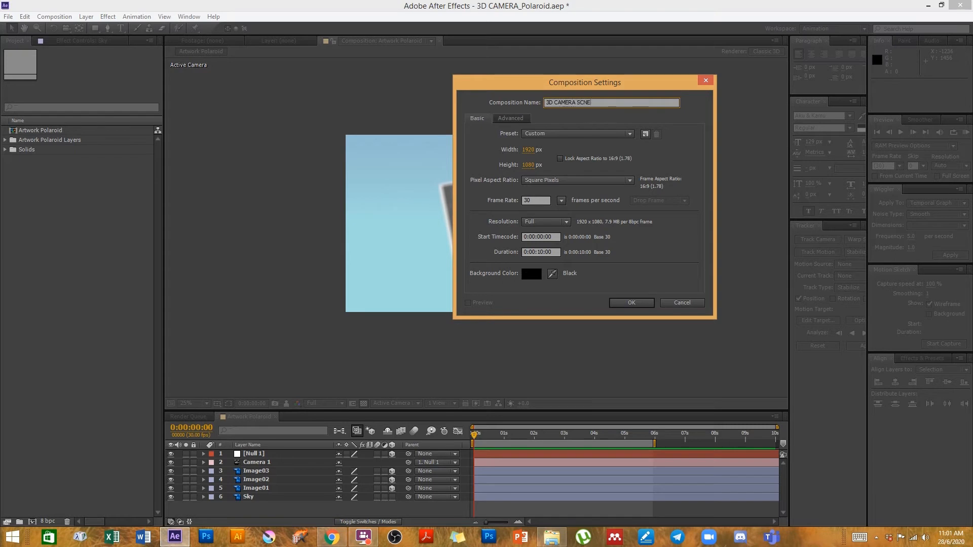
click(625, 305)
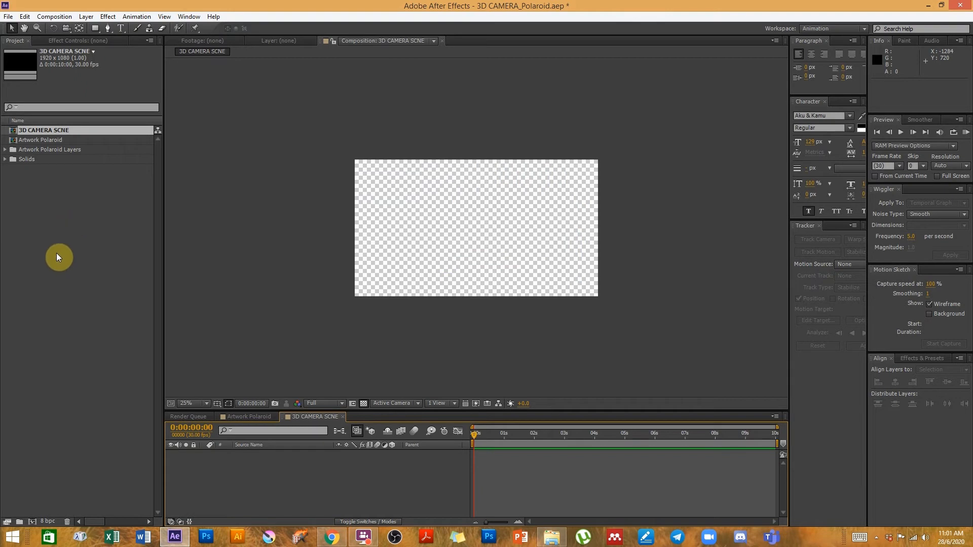
Add a new project folder named 01_PSDs.
click(66, 343)
click(19, 522)
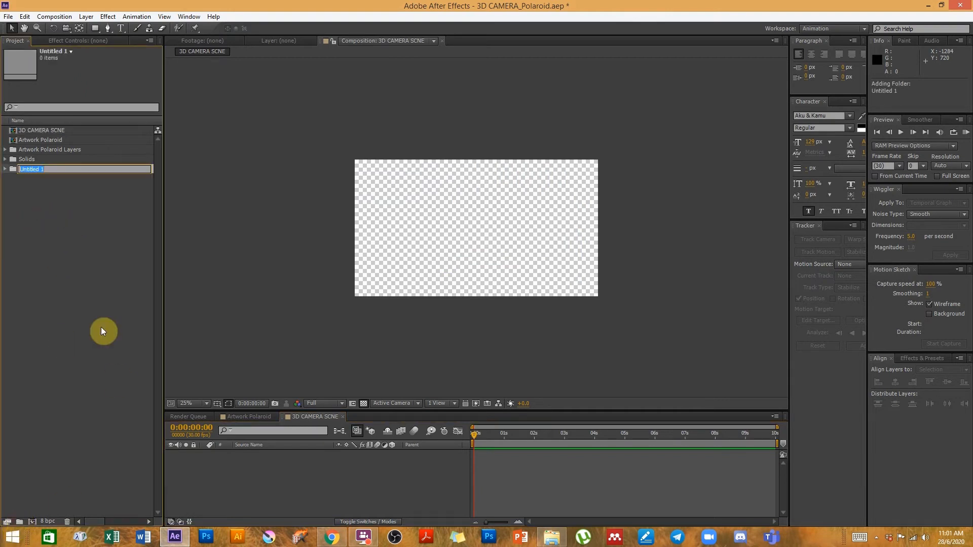
text(01_PSD)
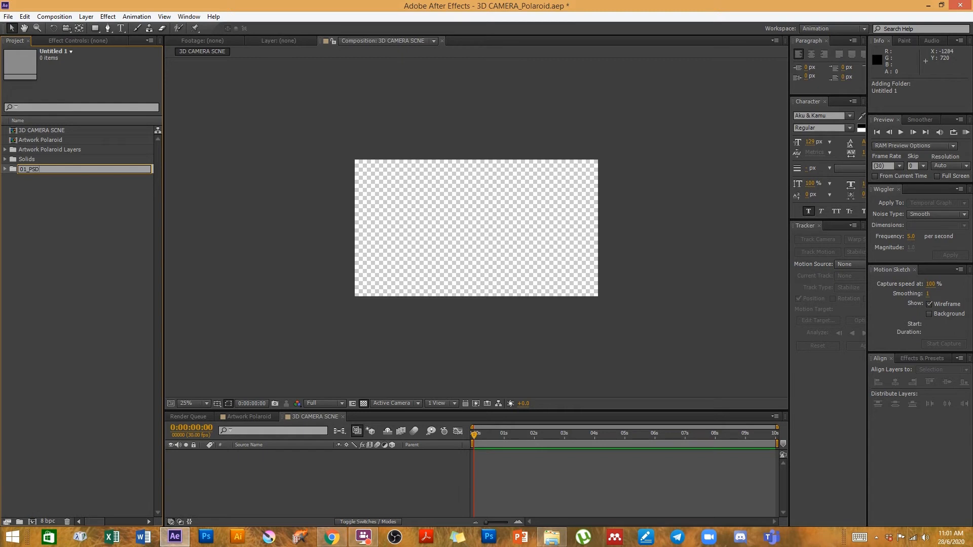
text(s)
key(Return)
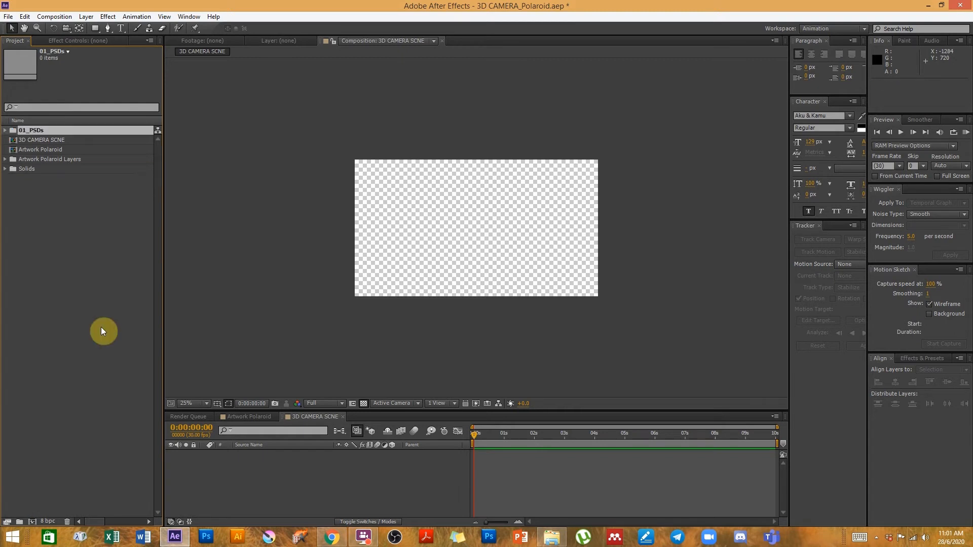
Add a second project folder named 02_PRECOMPs at the project's root level.
click(101, 331)
click(22, 523)
text(02_PRECO)
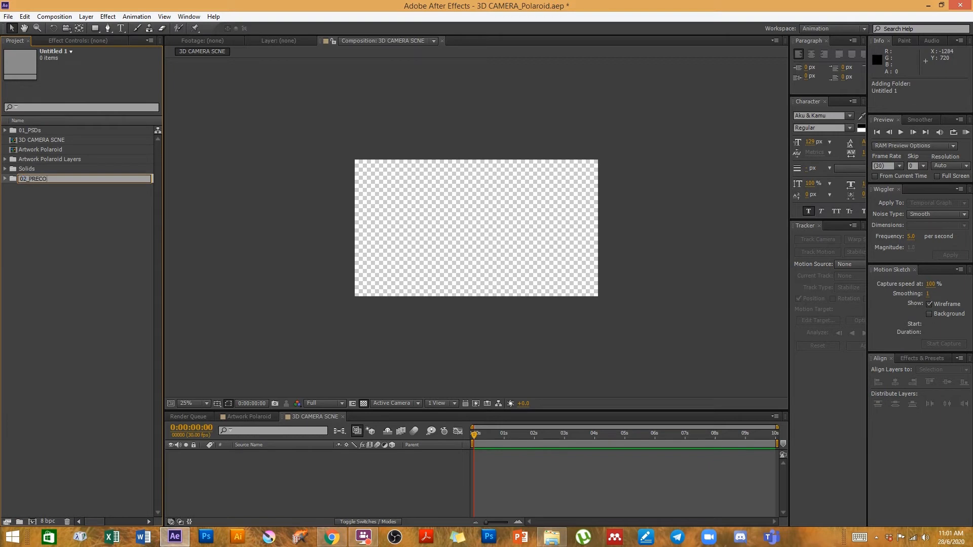
text(MPs)
click(64, 172)
click(51, 210)
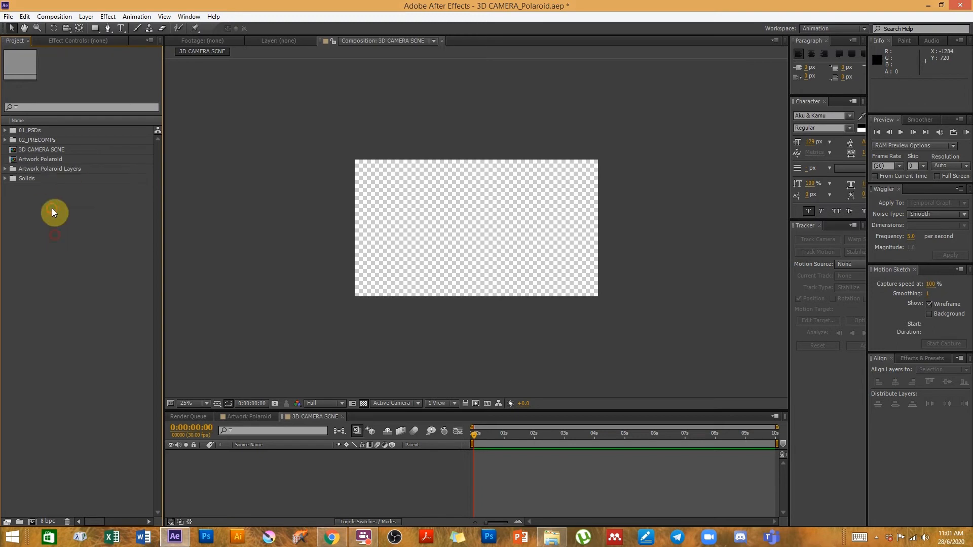
Move both compositions into the 02_PRECOMPs folder and the Artwork Polaroid Layers folder into 01_PSDs.
click(32, 152)
shift+click(35, 160)
drag(32, 150, 35, 140)
click(25, 150)
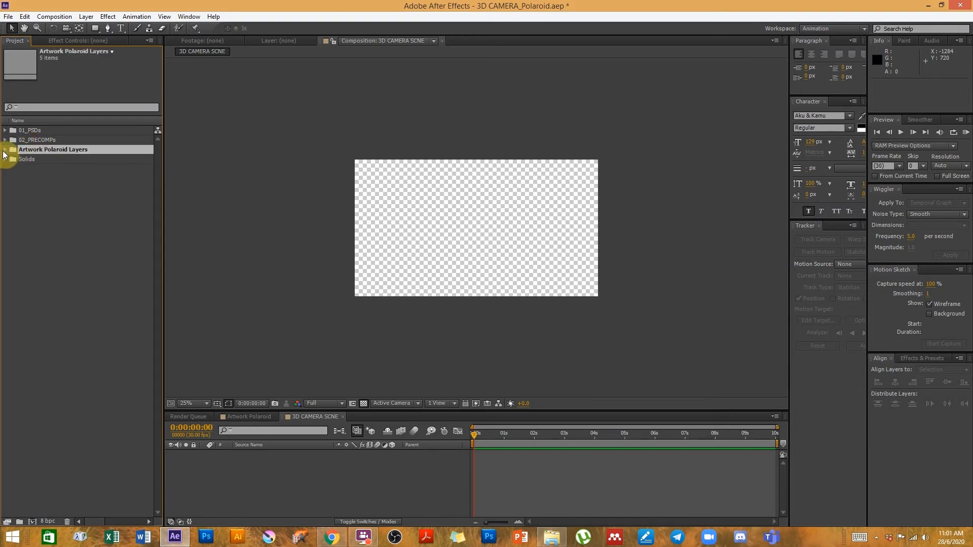
click(5, 150)
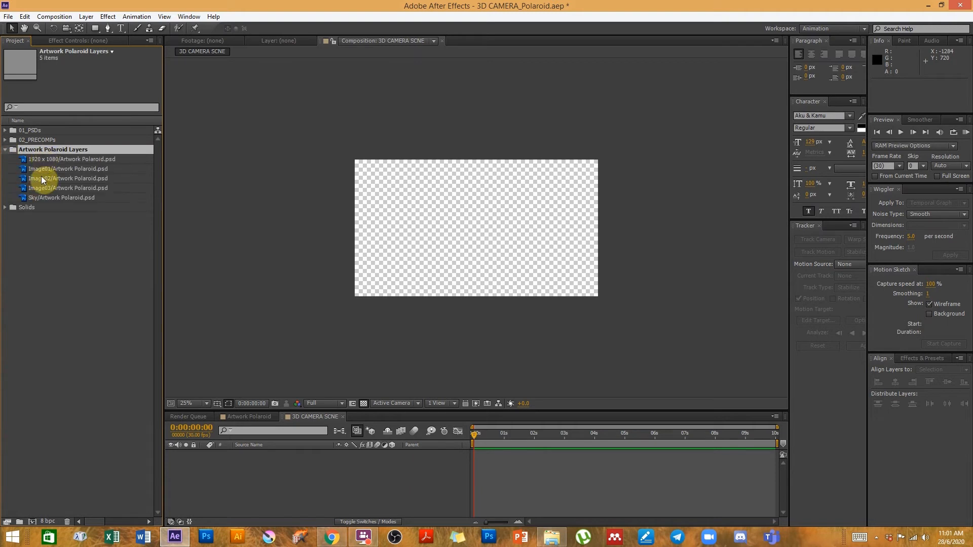
drag(34, 151, 28, 131)
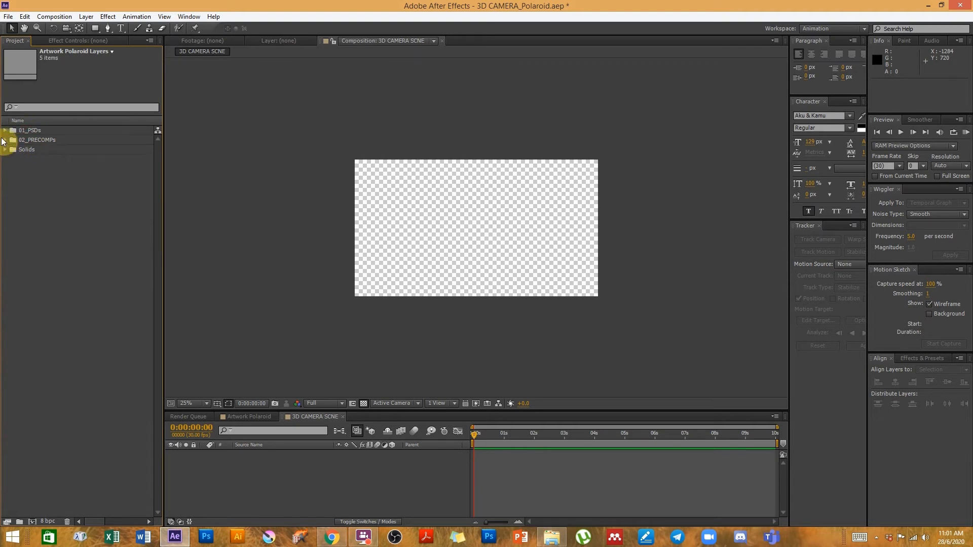
Correct the new composition's name in the 02_PRECOMPs folder to 3D CAMERA SCENE.
click(5, 141)
click(43, 151)
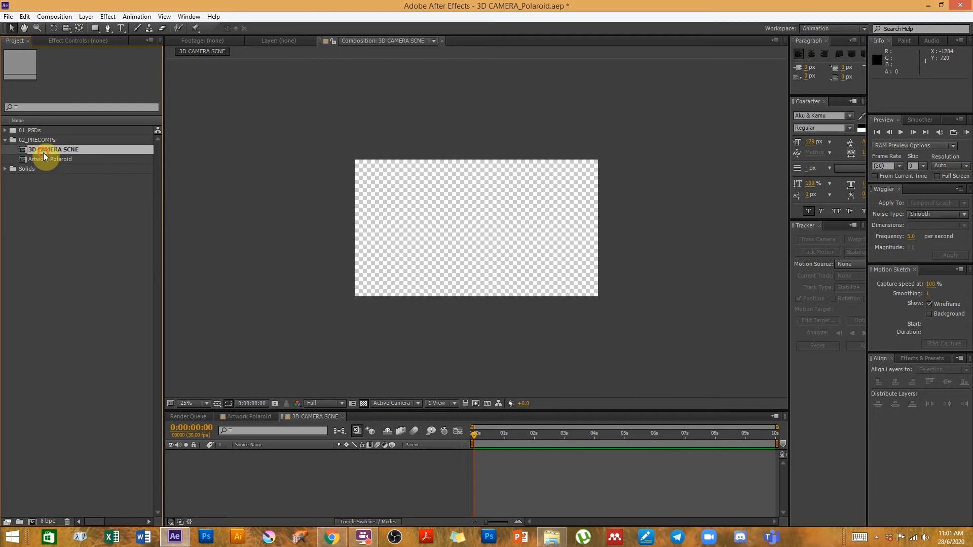
key(Return)
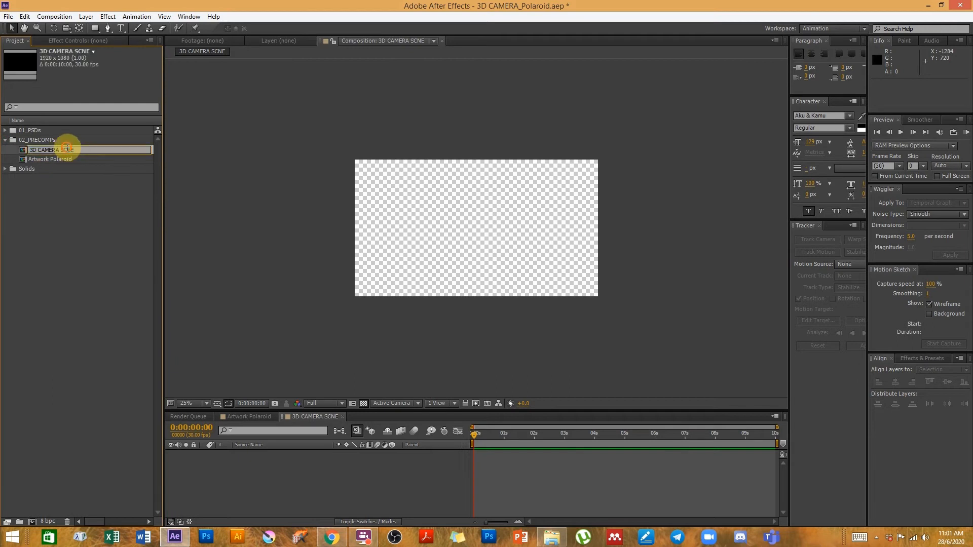
click(66, 149)
text(E)
click(93, 218)
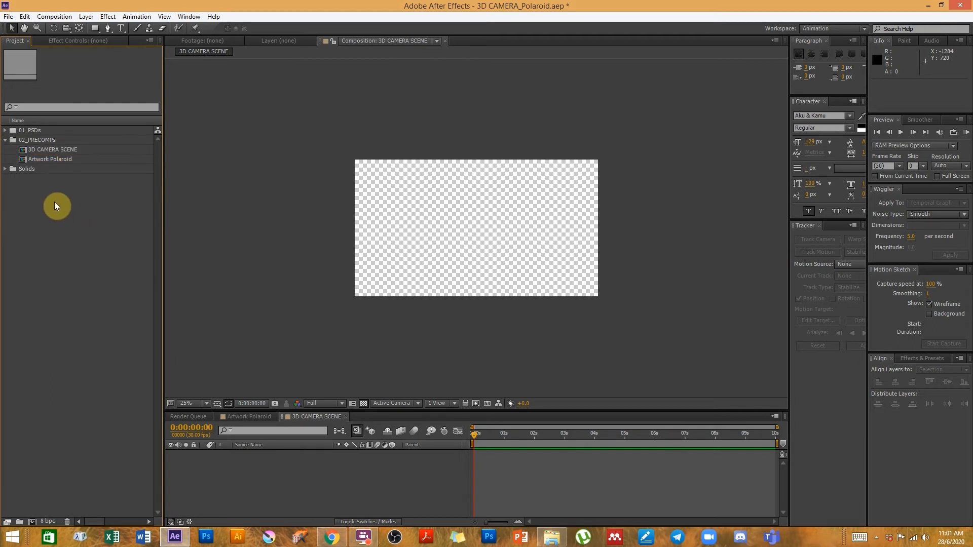
Add the Sky file to the 3D CAMERA SCENE composition and place Image01, Image02 and Image03 above it.
click(6, 131)
drag(55, 190, 238, 471)
click(65, 163)
shift+click(64, 181)
drag(65, 182, 266, 454)
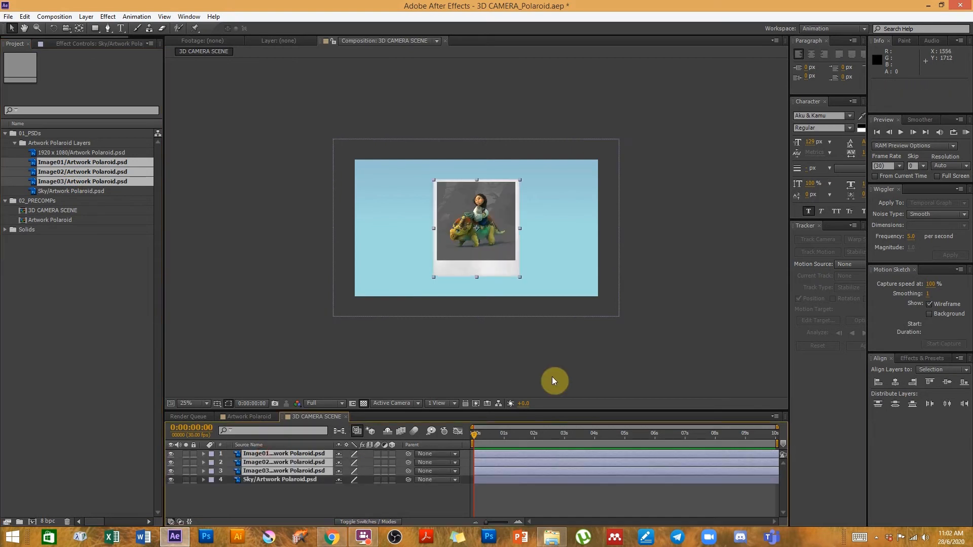
Turn the three image layers into 3D layers, leaving Sky in 2D, and enlarge the timeline area.
key(h)
drag(611, 267, 574, 263)
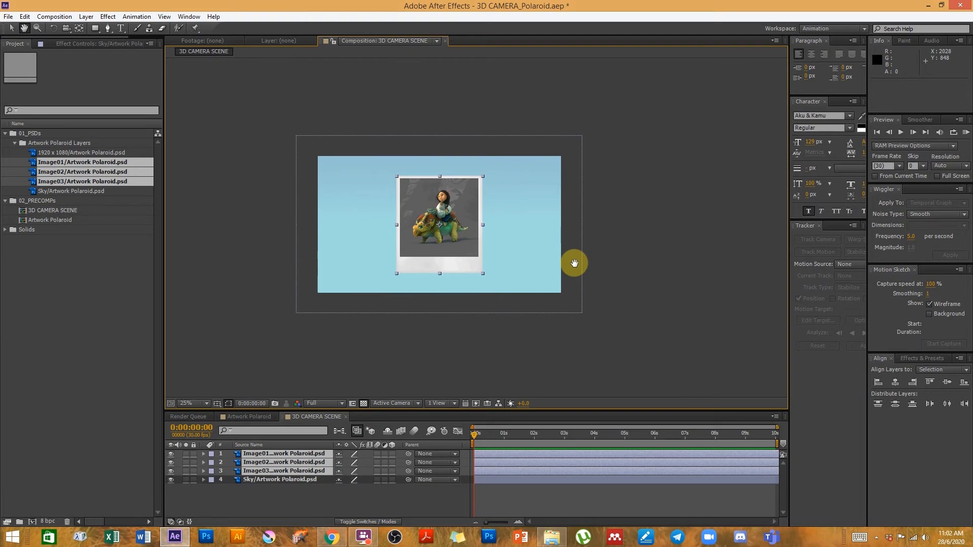
key(v)
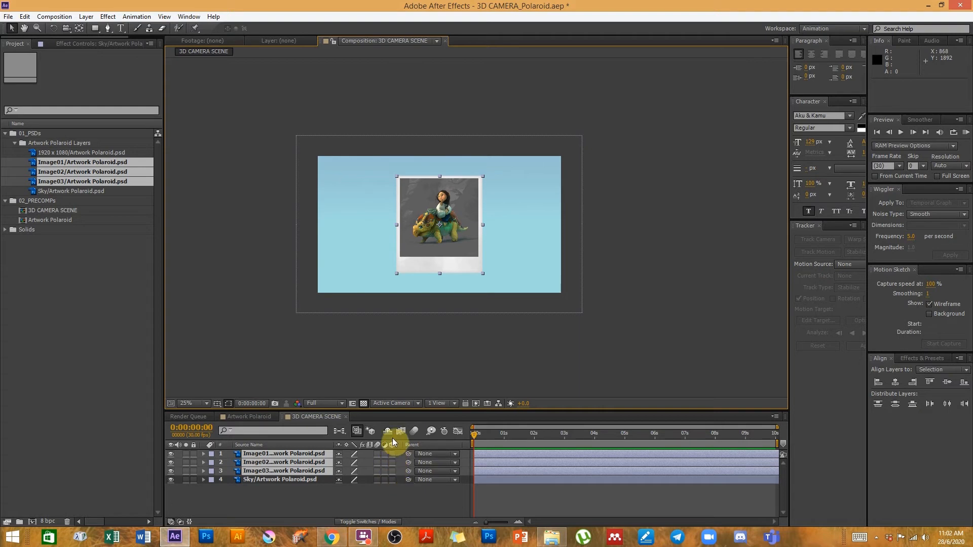
drag(388, 411, 394, 325)
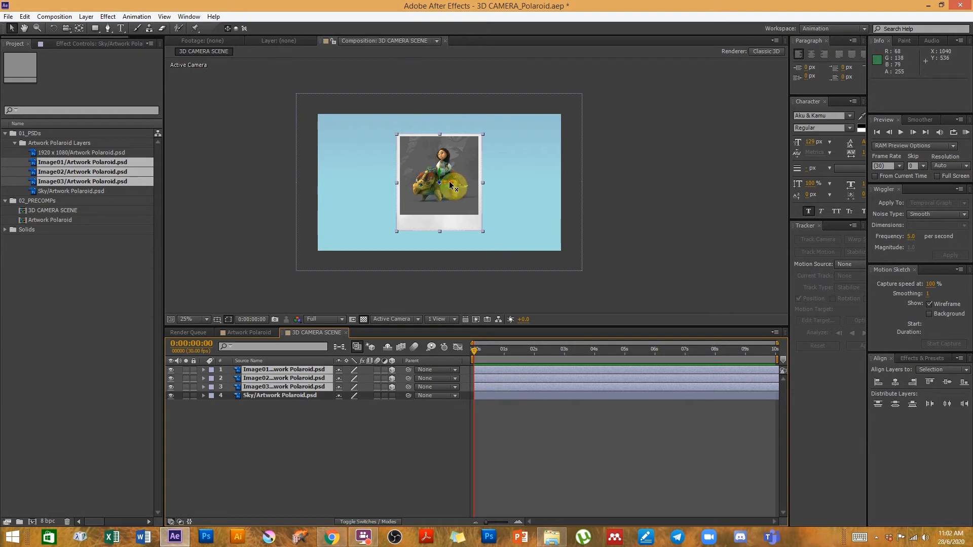
Select the Image01 polaroid in the scene and open the finished Artwork Polaroid composition for reference.
click(390, 294)
click(479, 214)
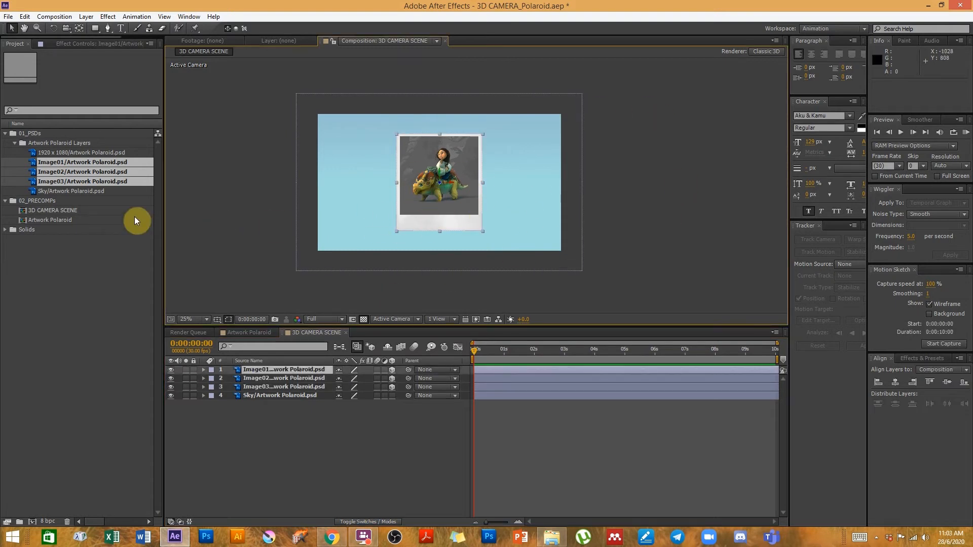
click(58, 209)
double_click(42, 220)
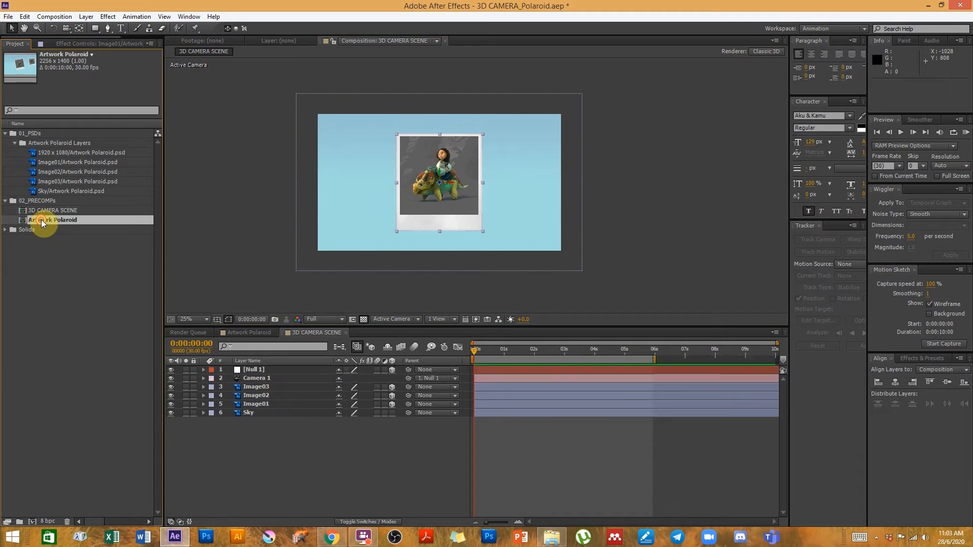
Scrub through the Artwork Polaroid reference animation and return to the 3D CAMERA SCENE composition with no layer selected.
drag(476, 349, 634, 349)
click(68, 207)
double_click(68, 206)
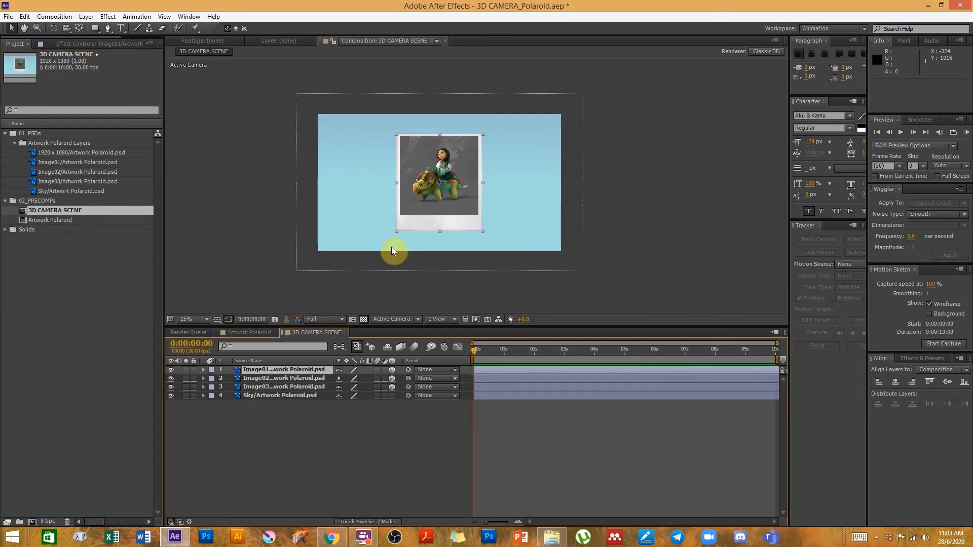
click(415, 293)
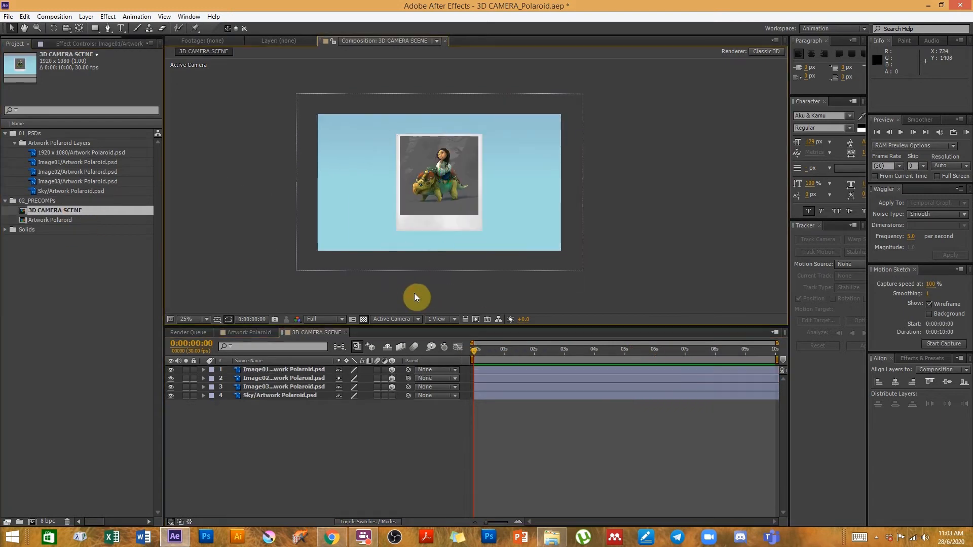
Split the composition viewer into 2 Views - Horizontal, framing the artwork in Active Camera and the Top view at 12.5%.
click(430, 317)
click(439, 332)
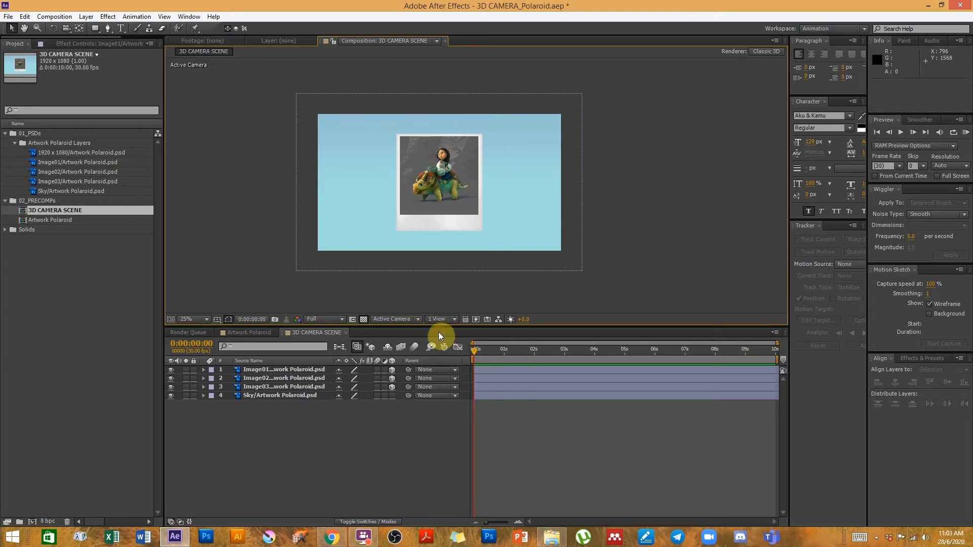
click(432, 316)
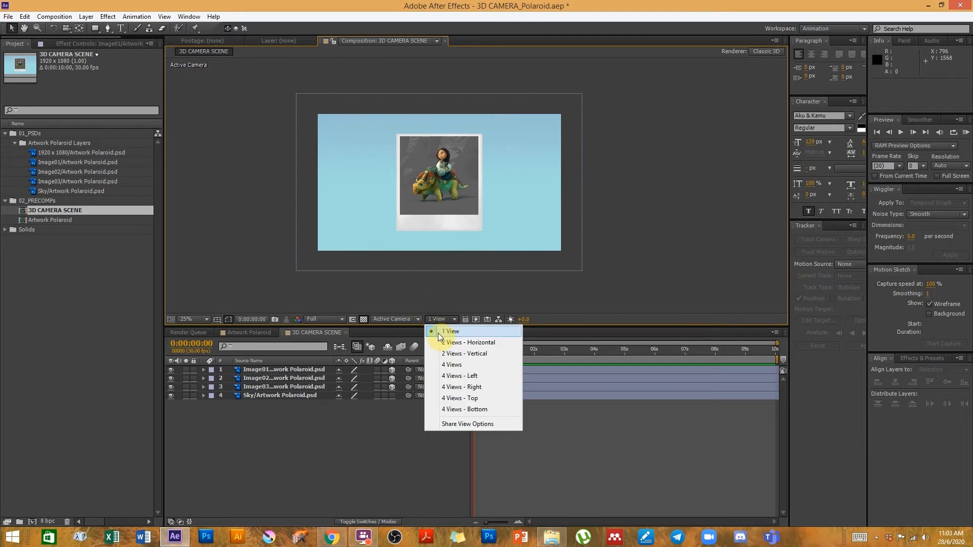
click(461, 344)
key(h)
drag(555, 175, 586, 186)
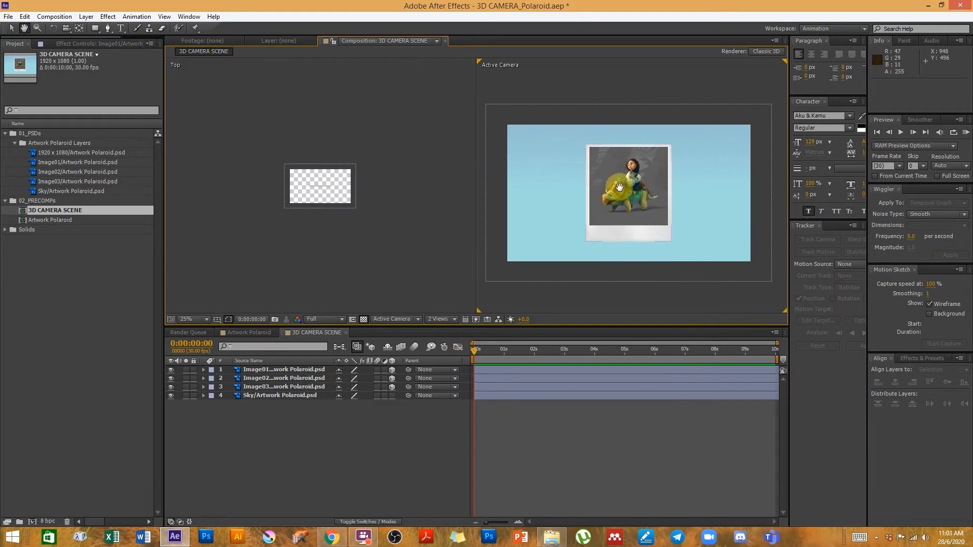
key(v)
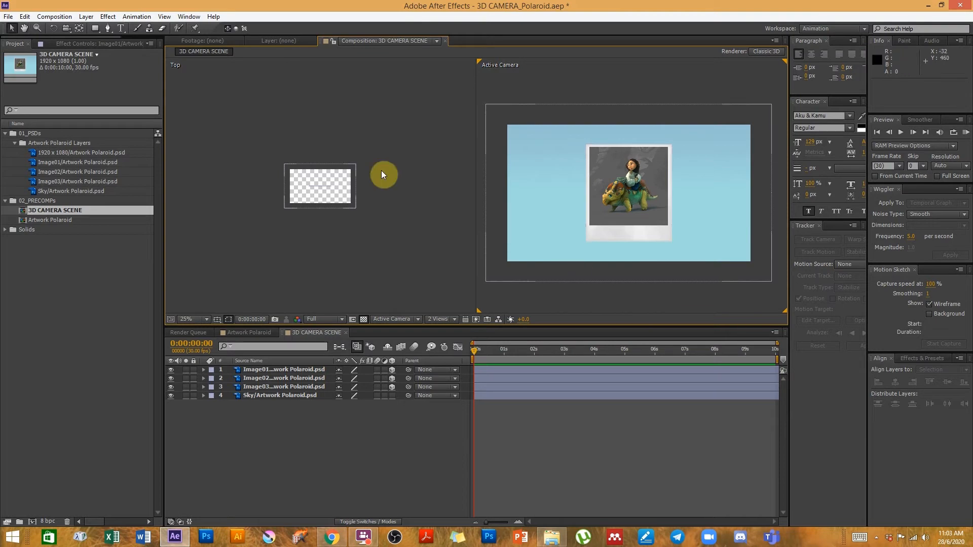
scroll(324, 207, up, 2)
scroll(323, 207, down, 1)
key(h)
drag(334, 145, 339, 202)
key(v)
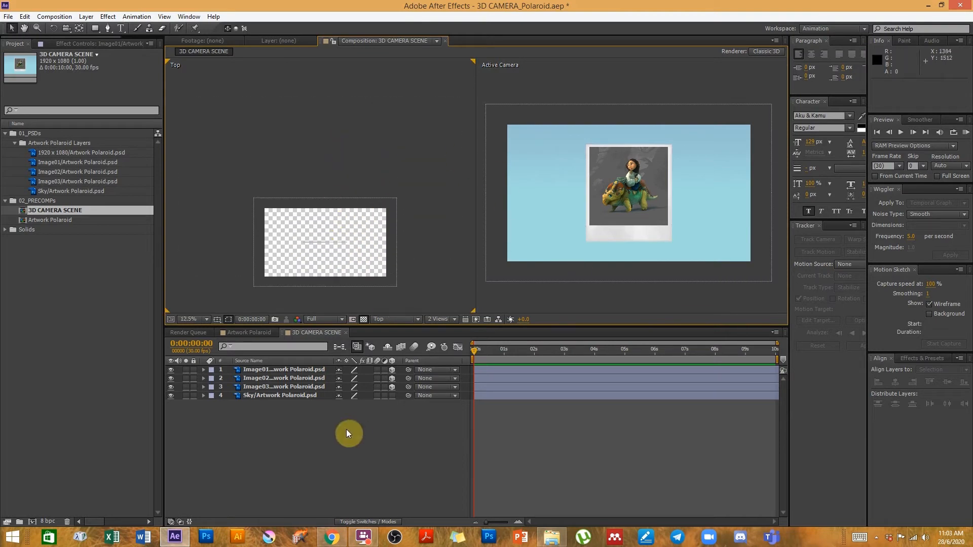
Using the Top view, move Image01 left of the frame and slightly forward, to about position -592, 540, -184.
click(635, 203)
click(505, 297)
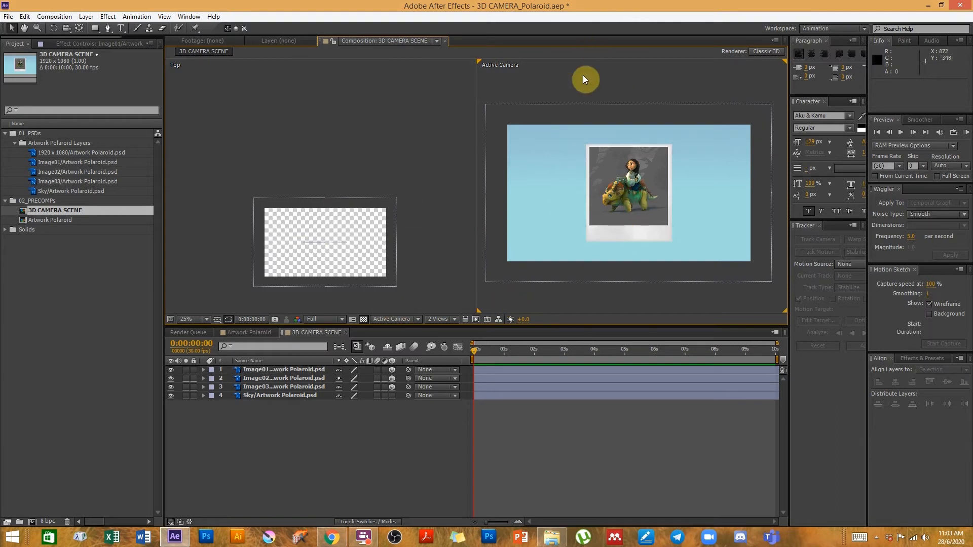
click(406, 113)
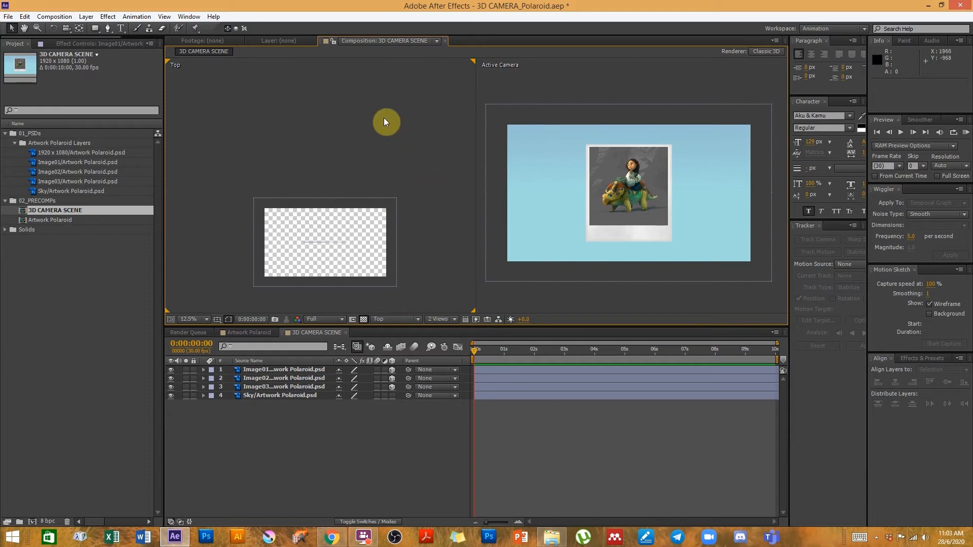
scroll(411, 241, down, 3)
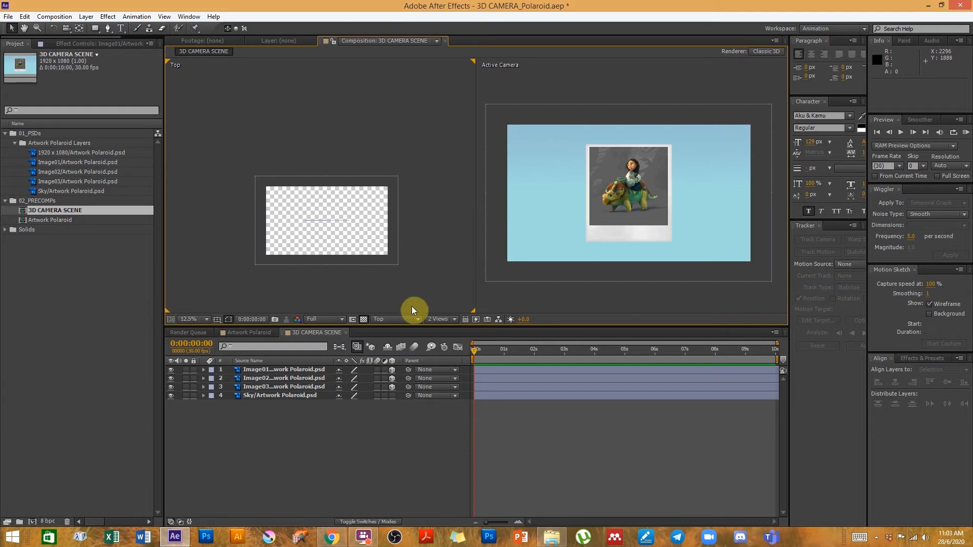
click(320, 220)
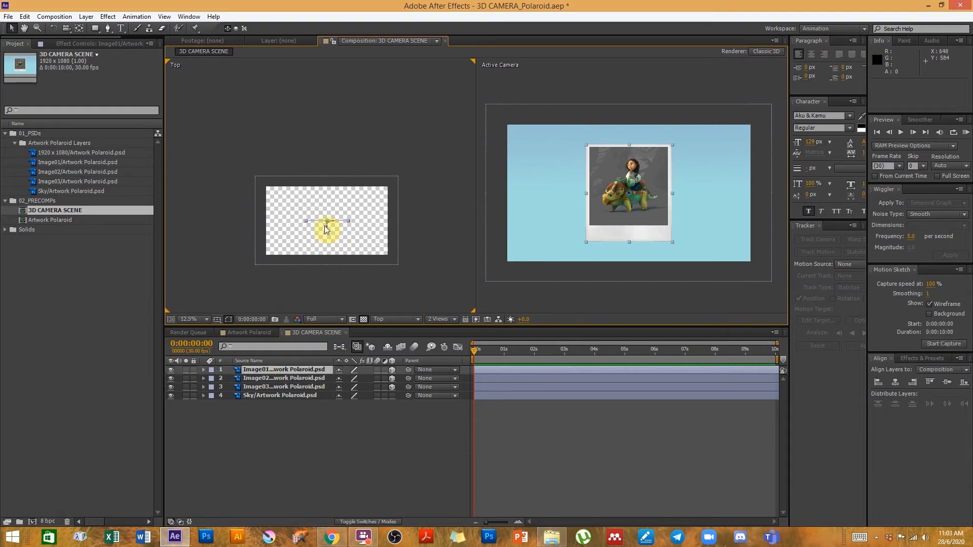
drag(334, 220, 236, 216)
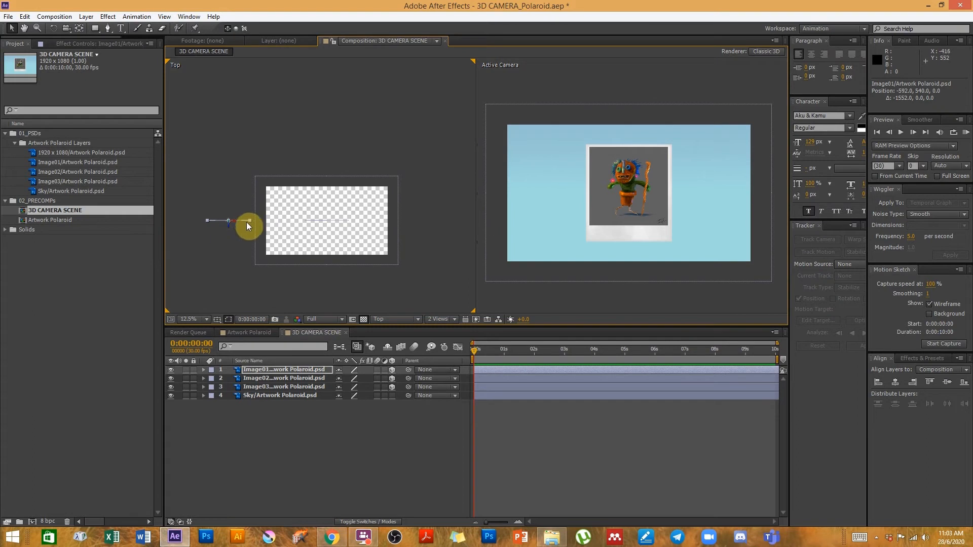
drag(228, 227, 228, 238)
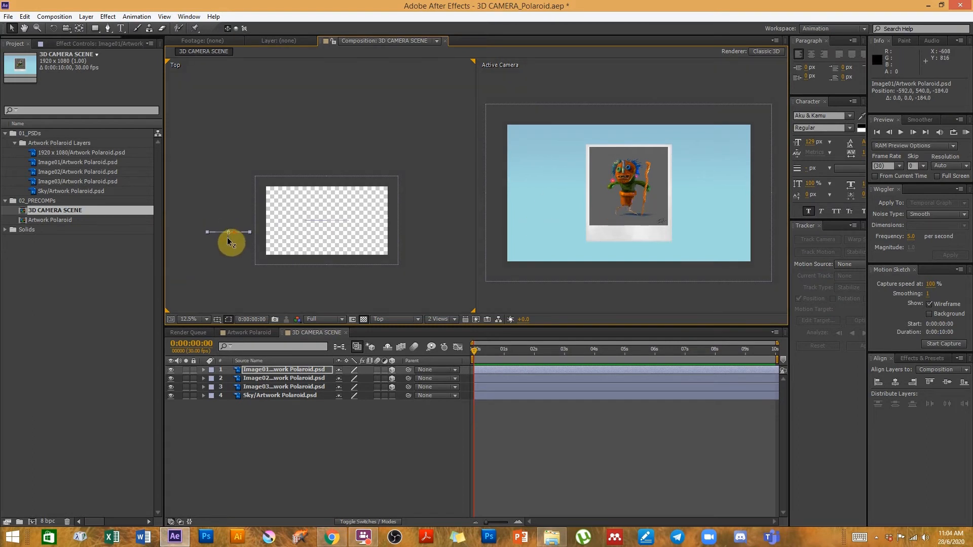
In the Top view, push Image02 back to about Z 1928 and move Image03 right to about X 2456.
click(289, 377)
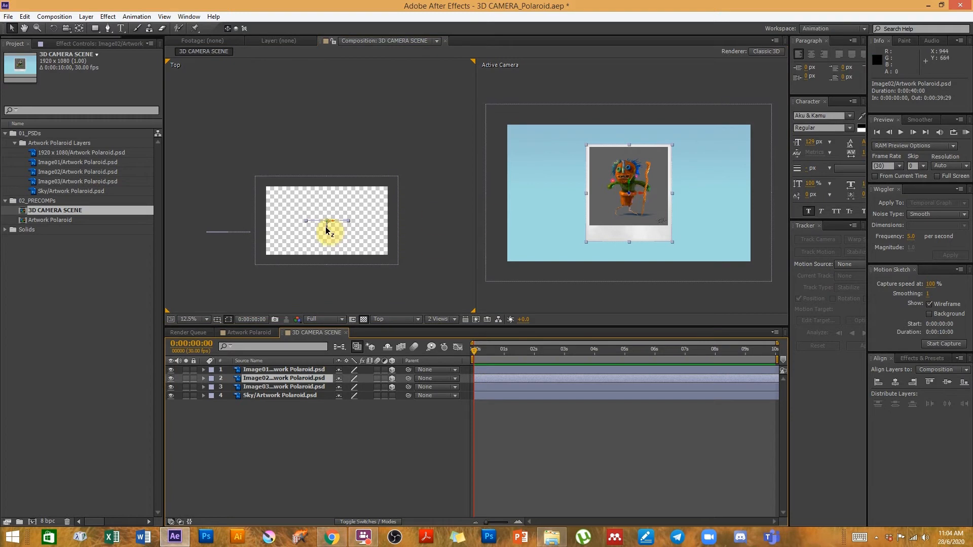
drag(327, 226, 336, 104)
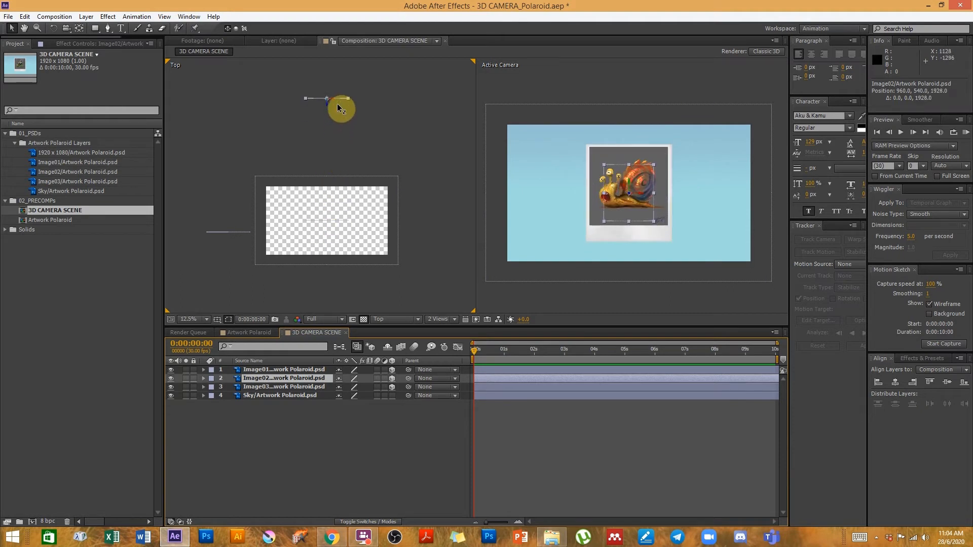
click(322, 219)
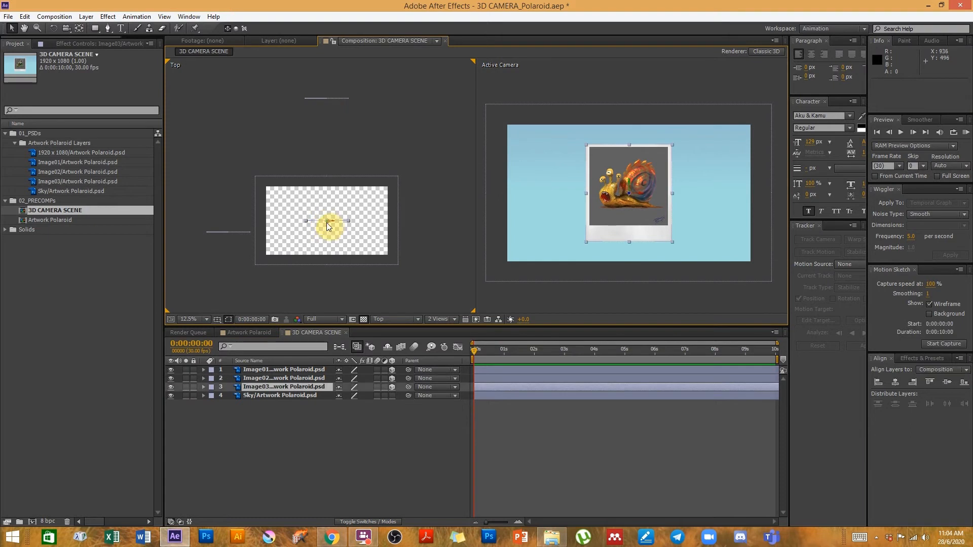
drag(333, 220, 428, 215)
key(h)
mouse_move(322, 276)
mouse_down()
mouse_move(323, 233)
mouse_move(328, 264)
mouse_up()
key(v)
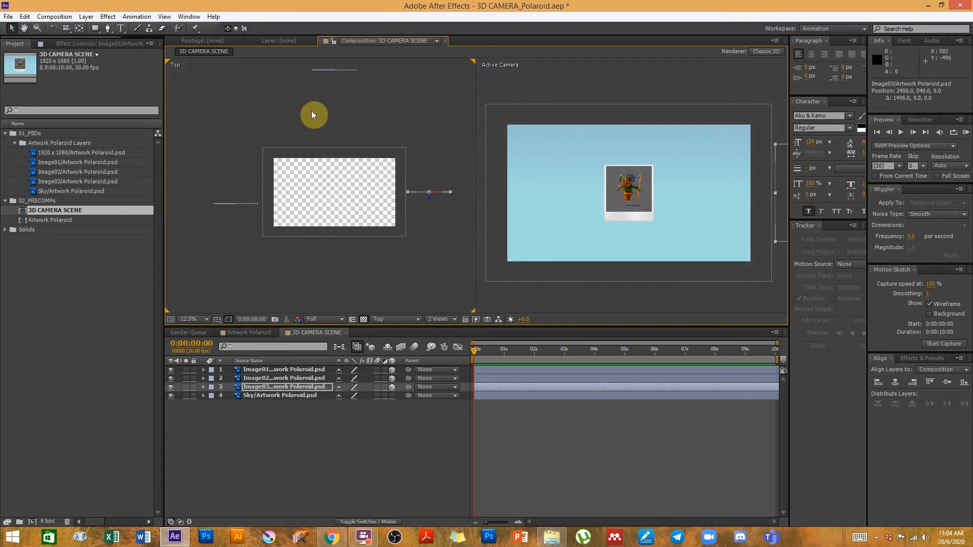
Check which image sits where and examine the layers' spatial arrangement in Custom View 1.
click(345, 70)
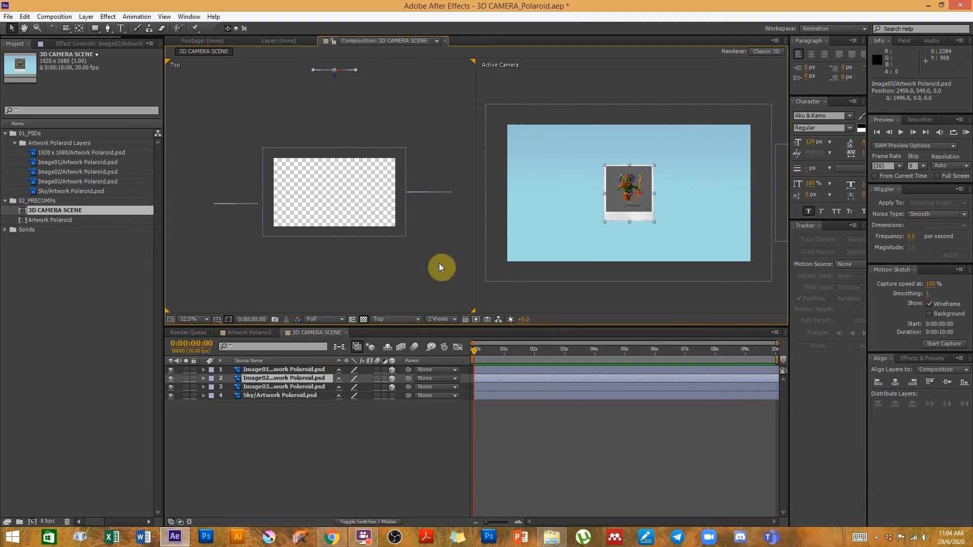
click(435, 192)
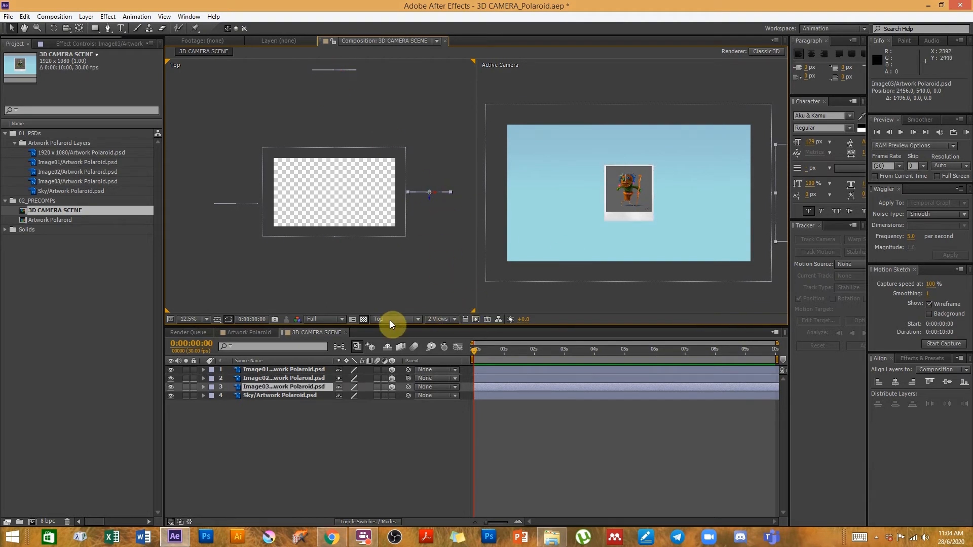
click(451, 319)
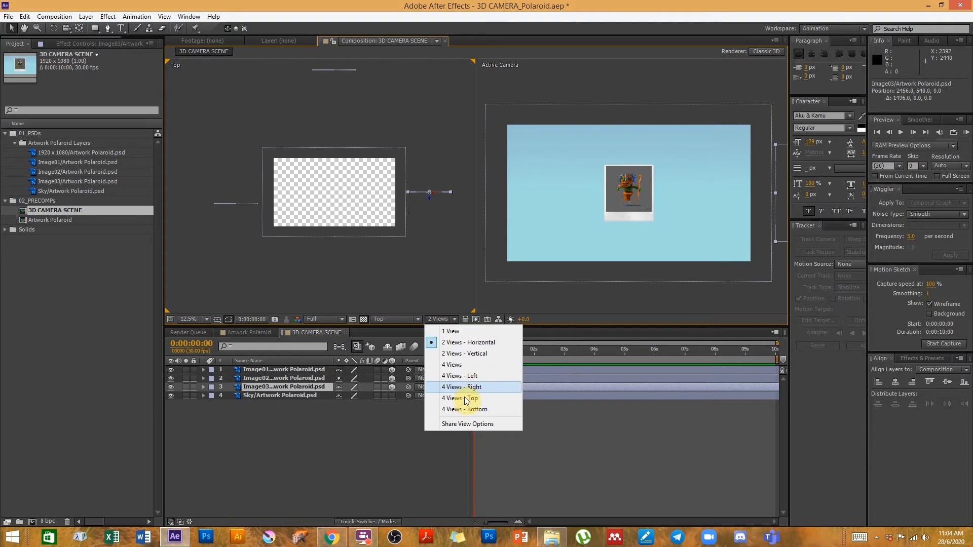
click(376, 319)
click(410, 417)
scroll(322, 235, up, 2)
drag(317, 256, 289, 264)
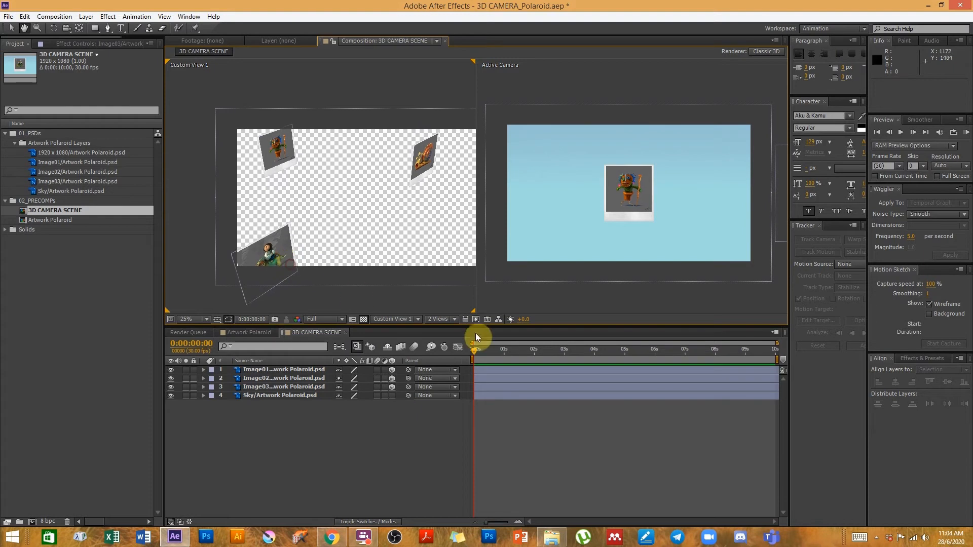
click(394, 320)
click(406, 293)
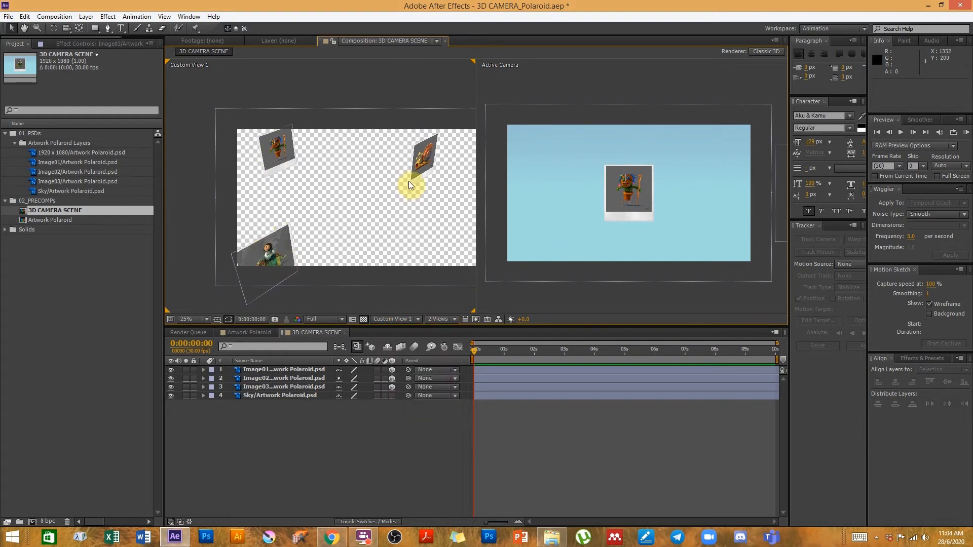
Switch the Custom View 1 pane back to the Top view and frame all three image layers at 6.25%.
click(392, 319)
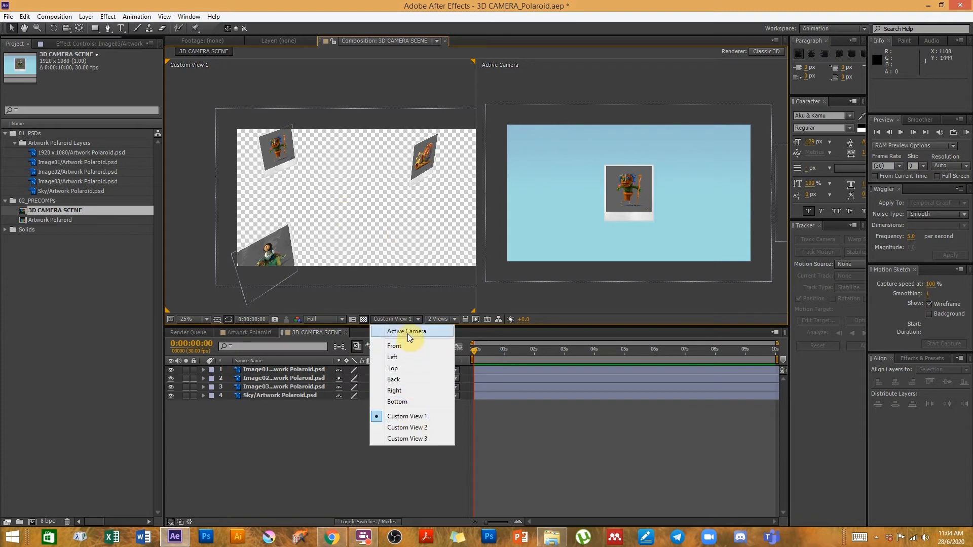
click(401, 369)
key(h)
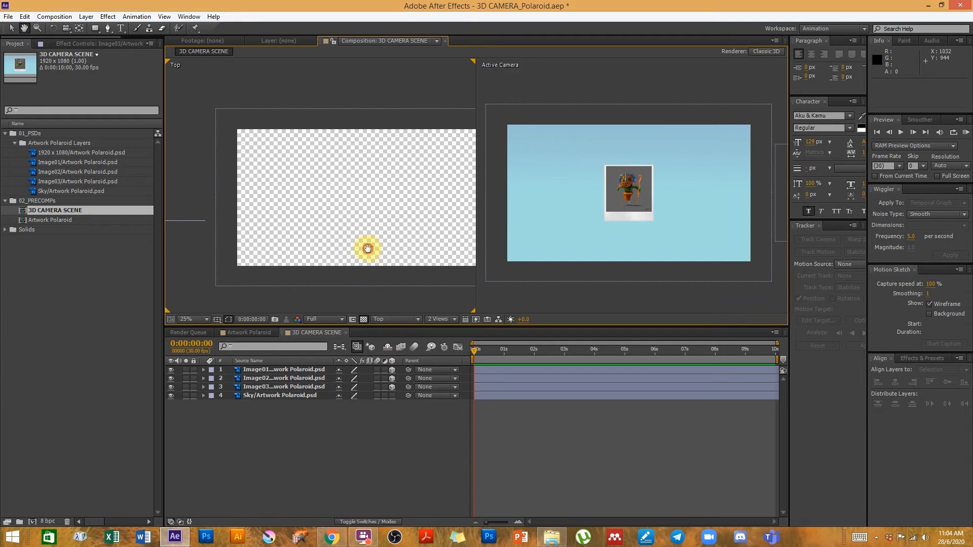
scroll(358, 225, down, 2)
drag(339, 147, 350, 175)
key(v)
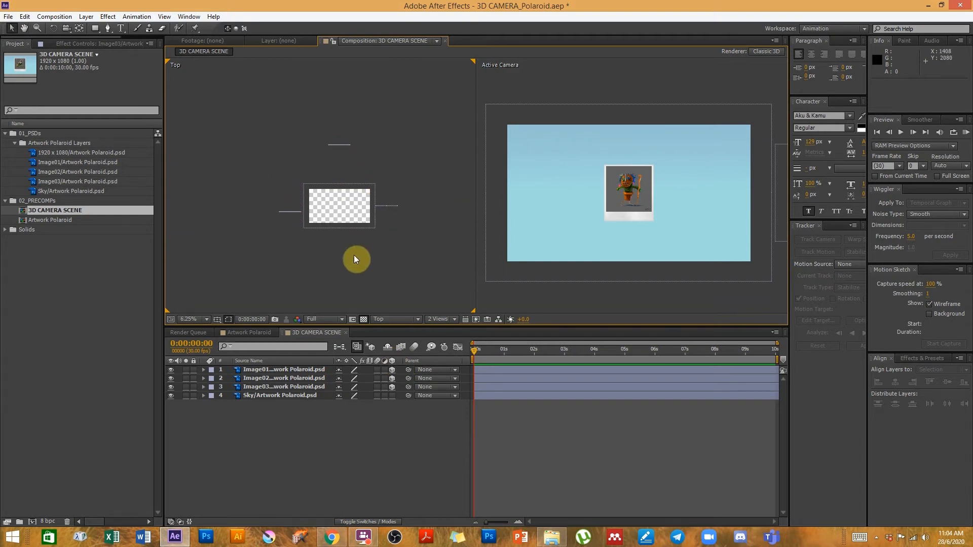
Add a two-node camera named Camera 1 with the 35mm preset to the scene.
click(85, 16)
mouse_move(84, 29)
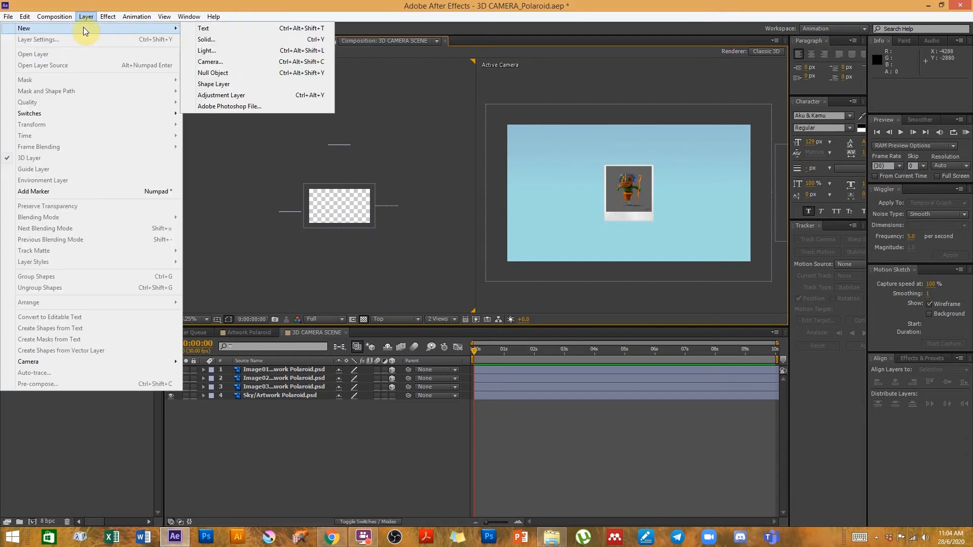
click(228, 62)
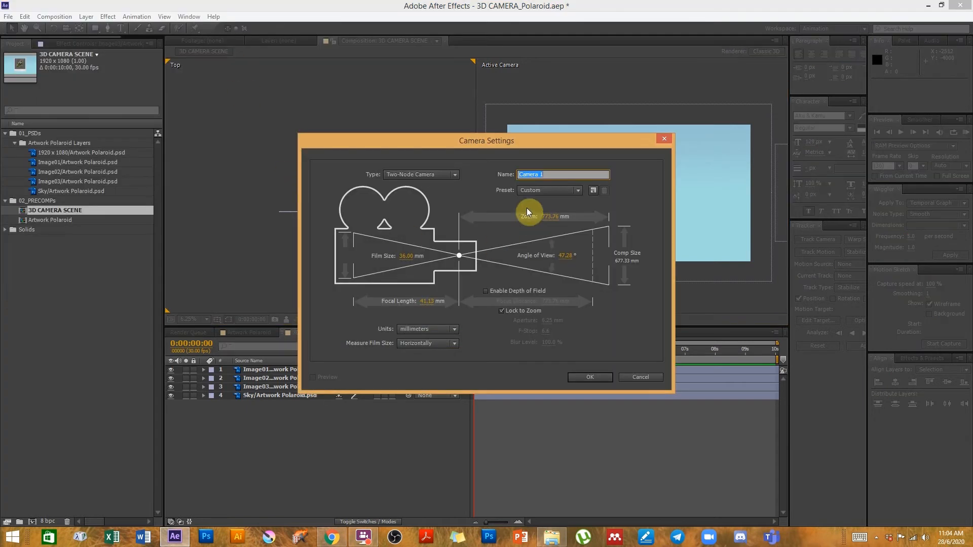
click(531, 189)
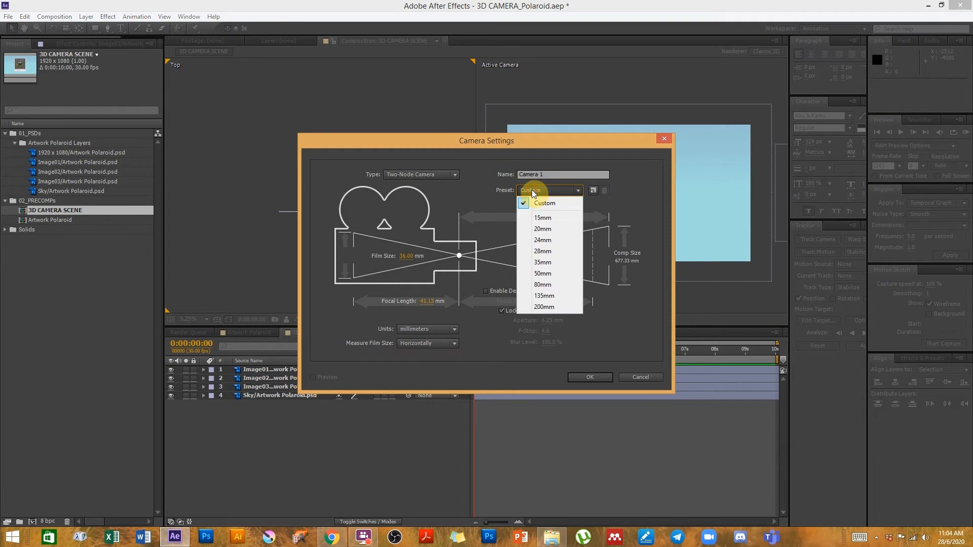
click(557, 264)
click(578, 376)
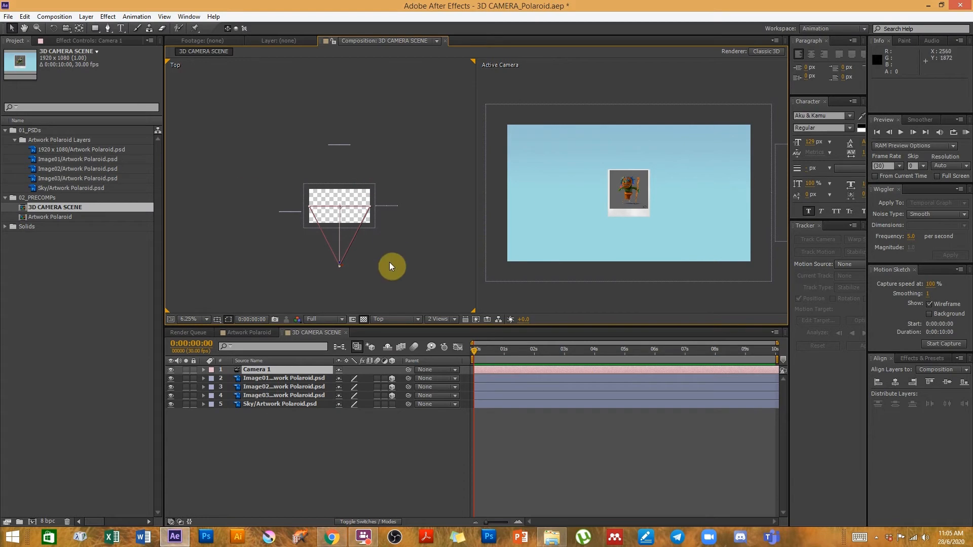
In the Top view, move Camera 1 in front of Image01, to about position -512, 540, -2042.7.
key(space)
scroll(357, 293, up, 1)
key(space)
drag(358, 285, 348, 157)
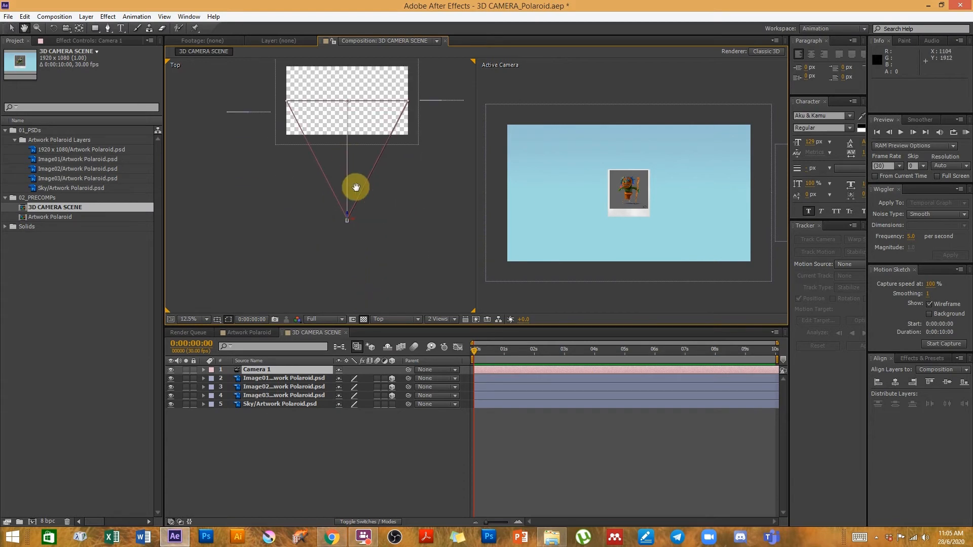
drag(348, 211, 253, 224)
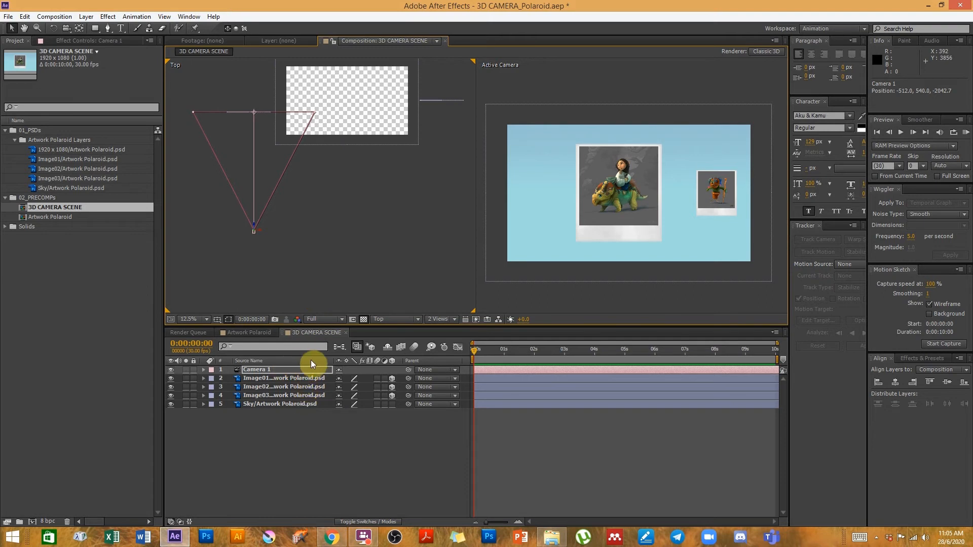
Reveal Camera 1's Position property and try shifting the camera through its values, undoing the changes.
click(273, 368)
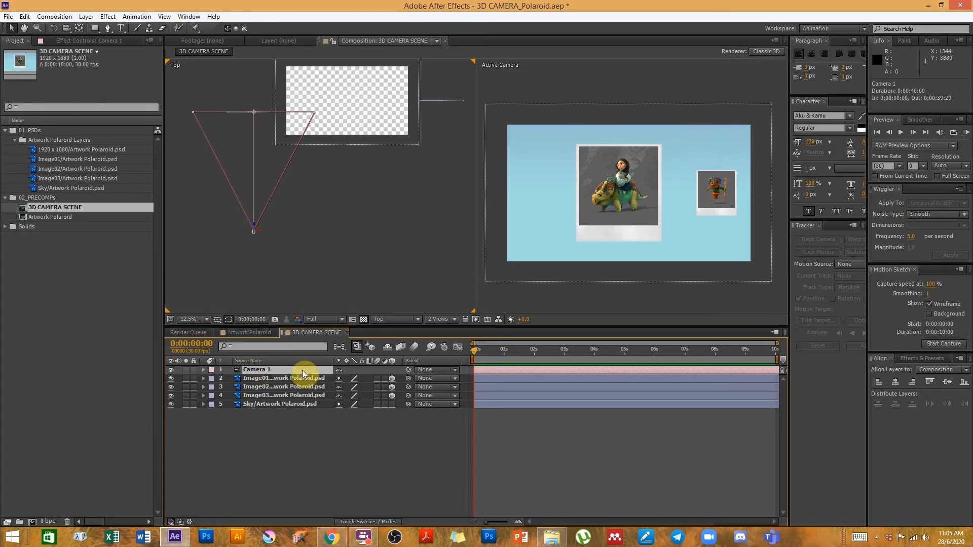
key(p)
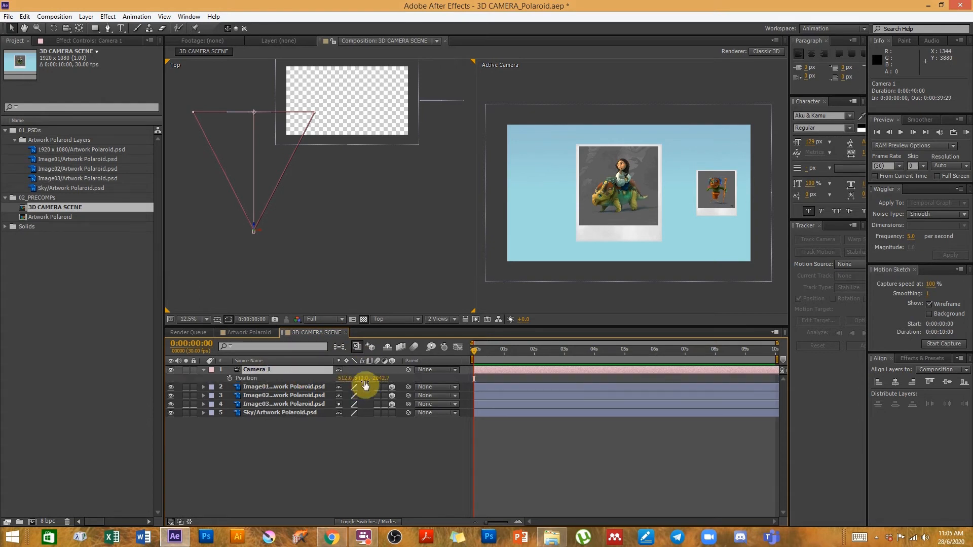
drag(366, 380, 372, 378)
drag(394, 375, 345, 361)
key(ctrl+z)
click(241, 87)
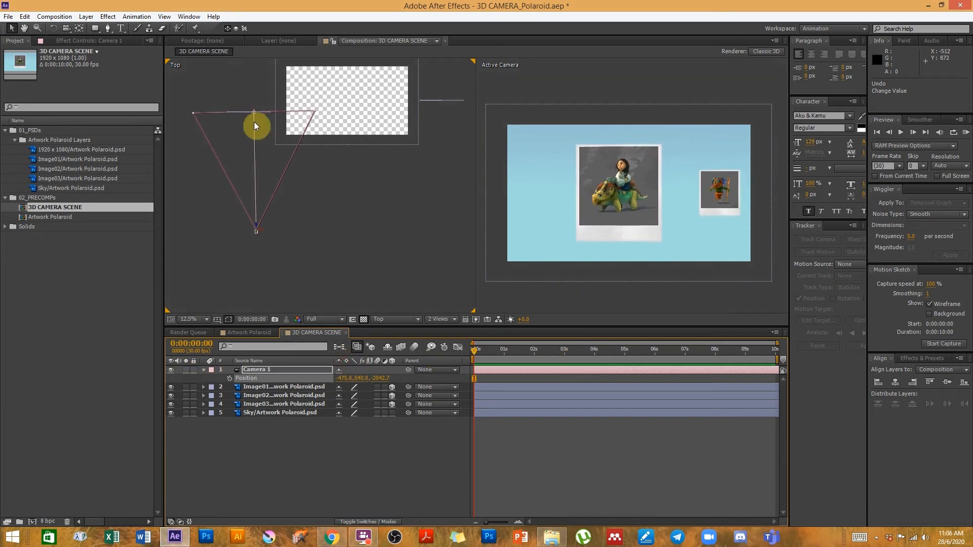
drag(348, 378, 317, 365)
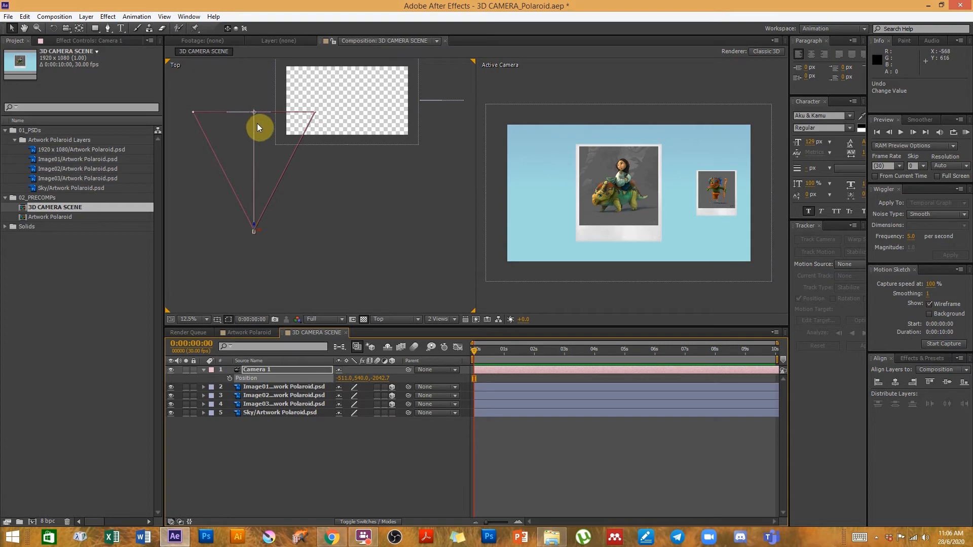
Examine Camera 1's Transform properties and its Camera Options, including Focus Distance.
click(202, 369)
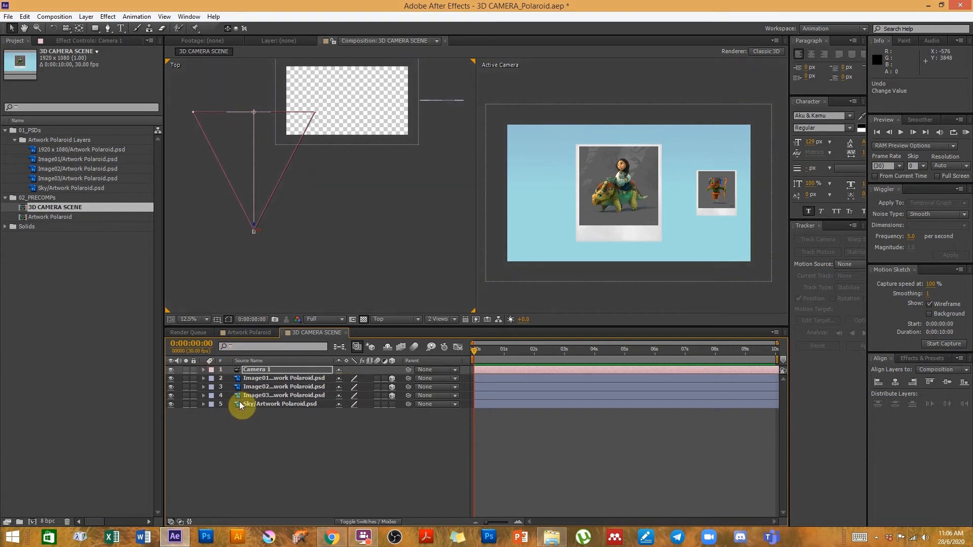
click(202, 369)
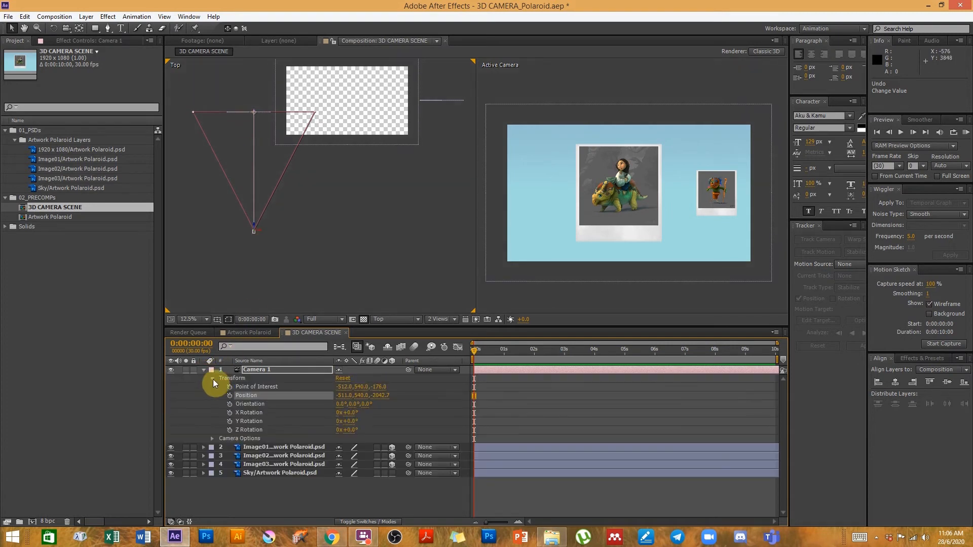
click(213, 379)
click(211, 387)
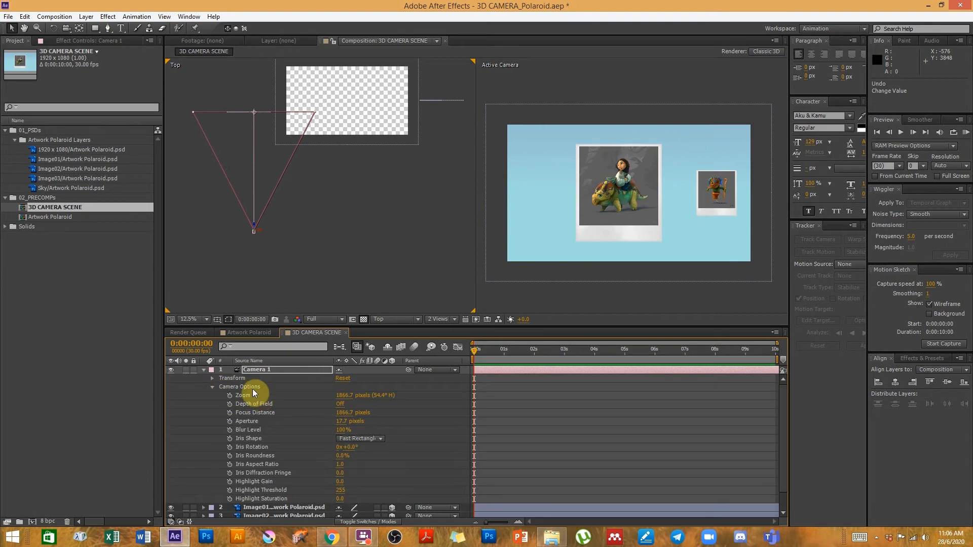
click(253, 391)
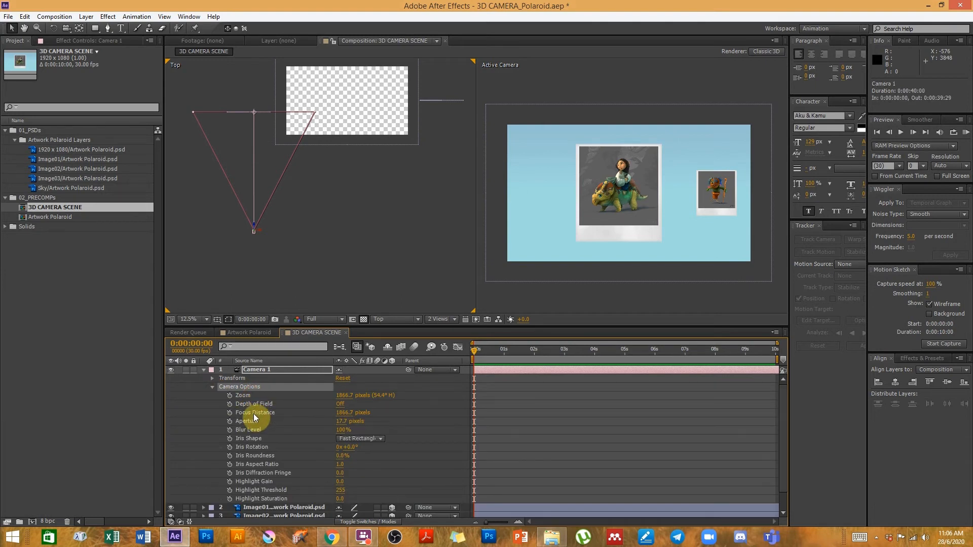
click(255, 413)
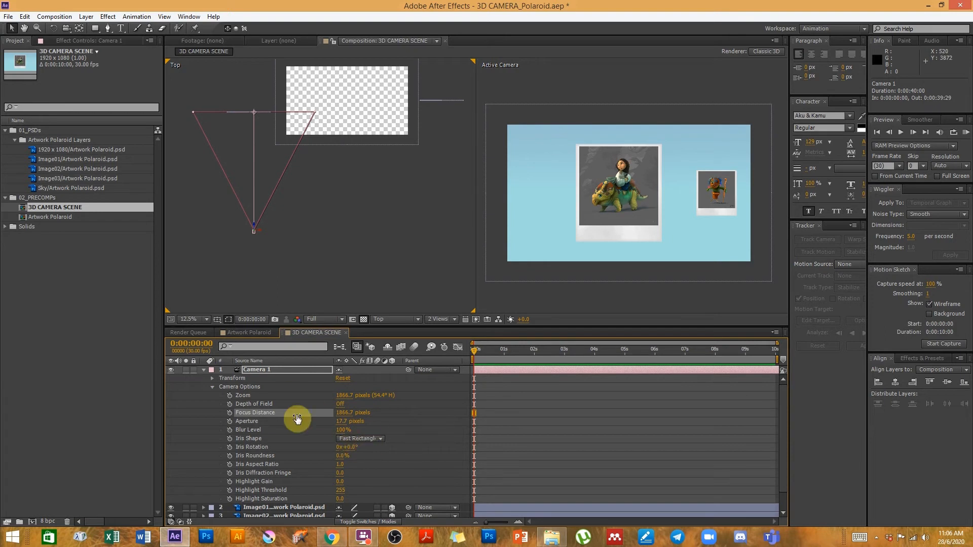
click(212, 387)
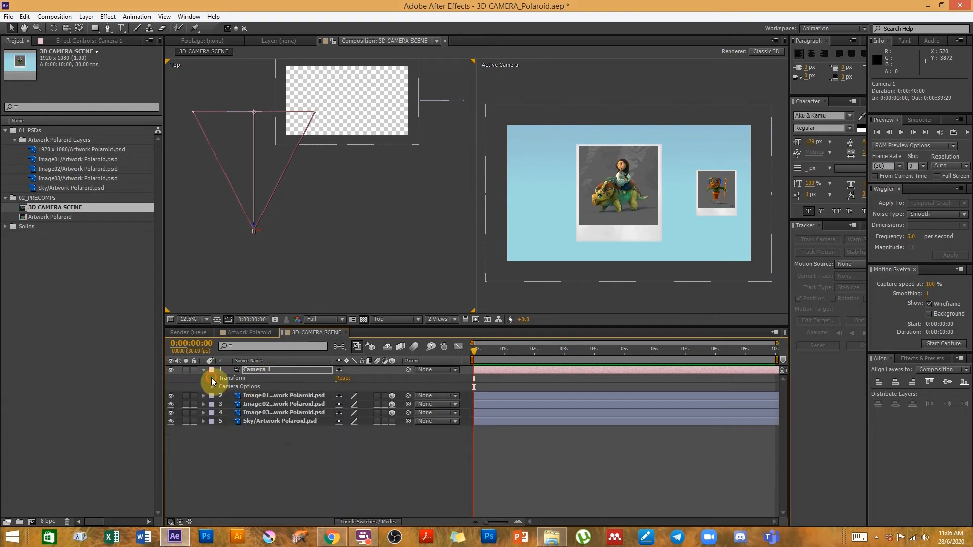
Try changing Camera 1's Position Y, undo it, then shift its Position X to about -1040 and its Point of Interest to about -1056, 540, -200.
click(212, 379)
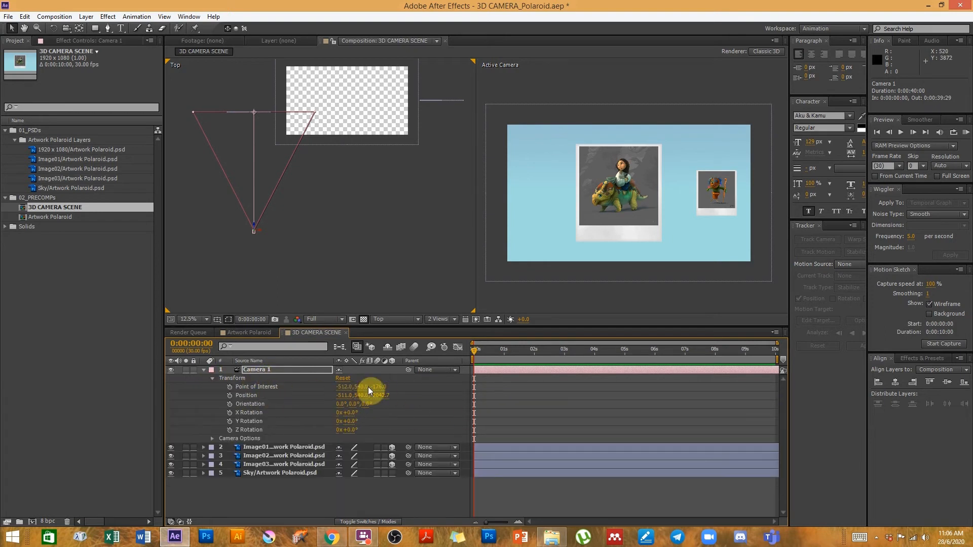
drag(380, 394, 474, 397)
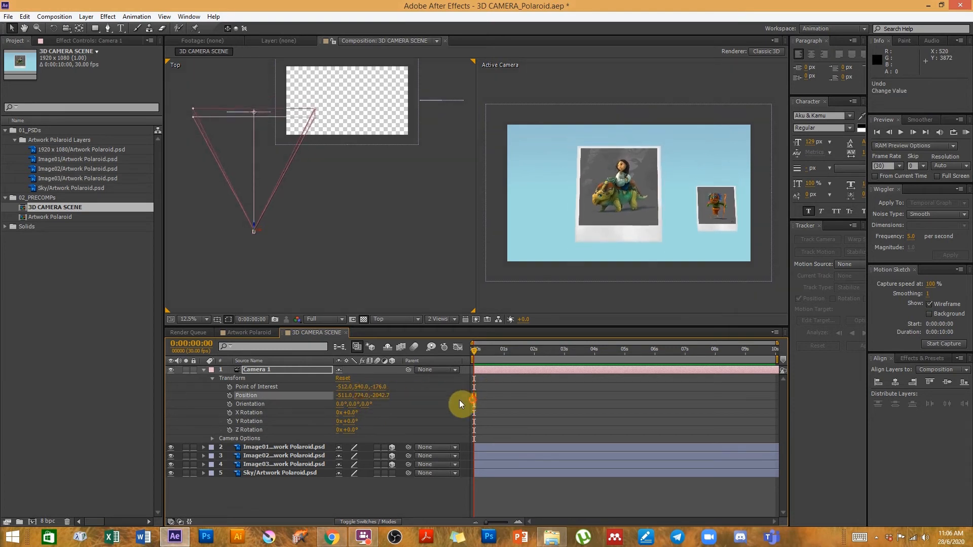
key(ctrl+z)
drag(345, 401, 68, 388)
drag(189, 157, 291, 165)
drag(357, 119, 324, 121)
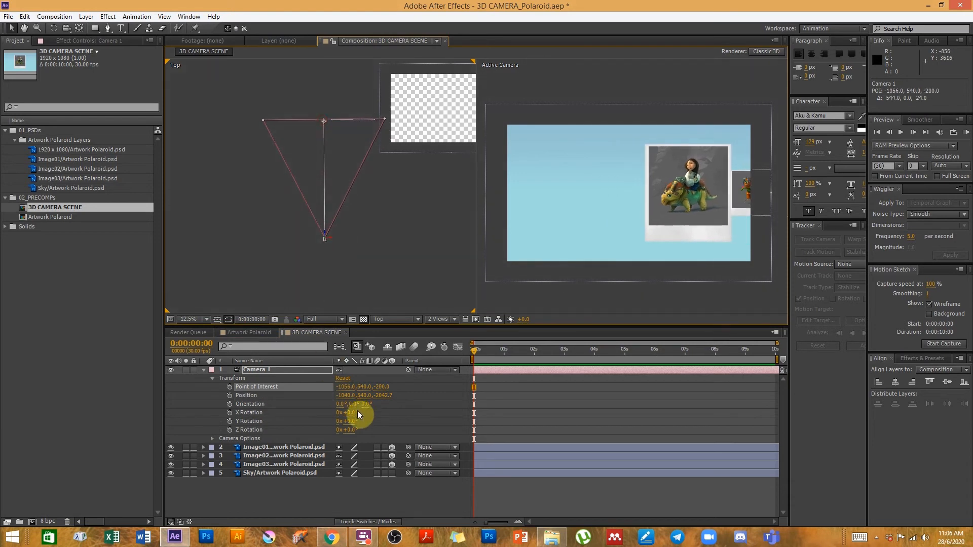
Try turning Camera 1 with Position X at about -1307 and Point of Interest at -704, 540, -168, and undo both changes.
drag(348, 396, 202, 393)
drag(324, 118, 346, 121)
click(308, 239)
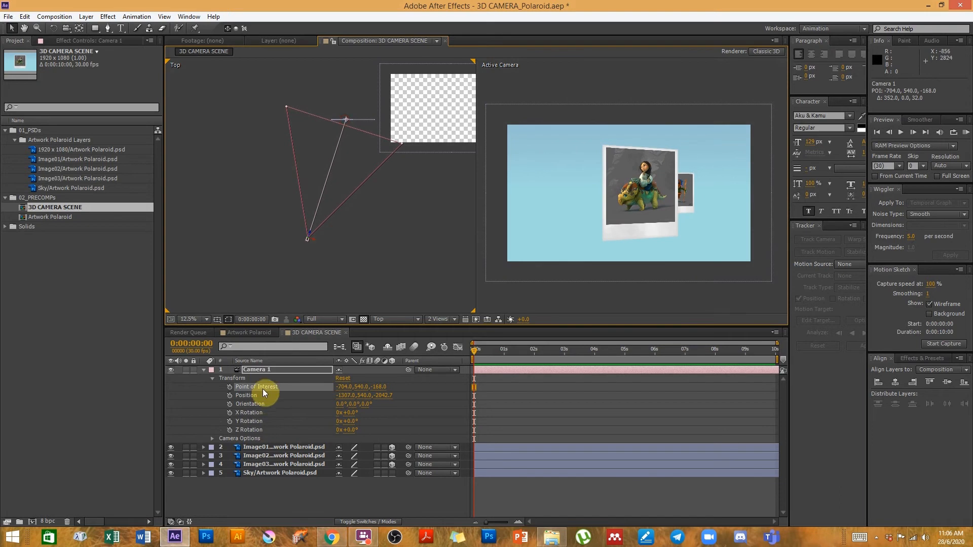
key(ctrl+z)
key(ctrl+z)
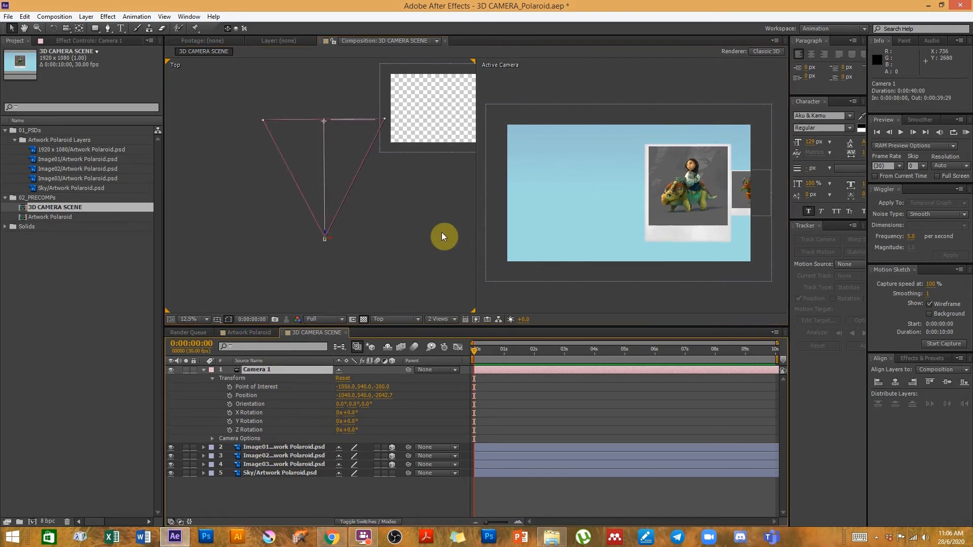
Delete Camera 1 and replace it with a new two-node camera named Camera 1 using the 35mm preset.
key(Delete)
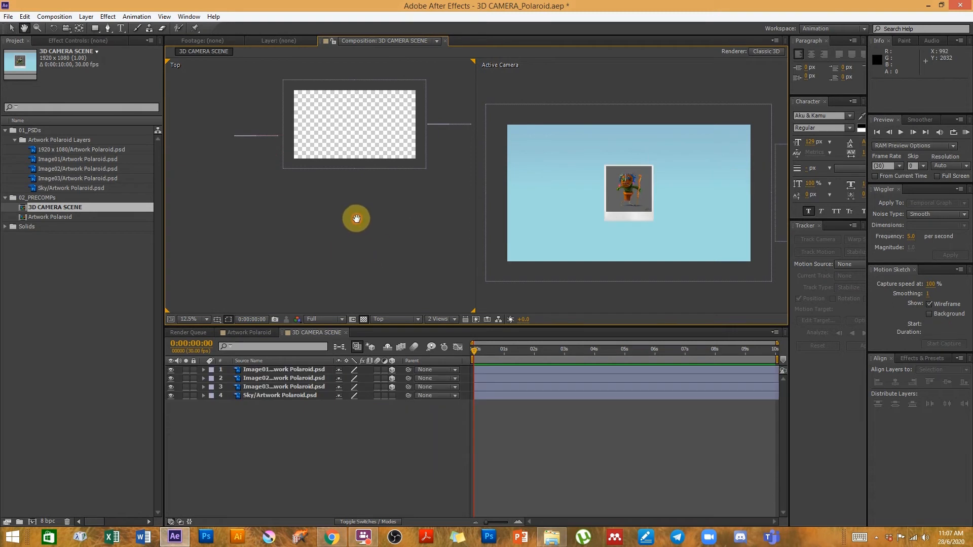
drag(356, 222, 328, 242)
click(87, 19)
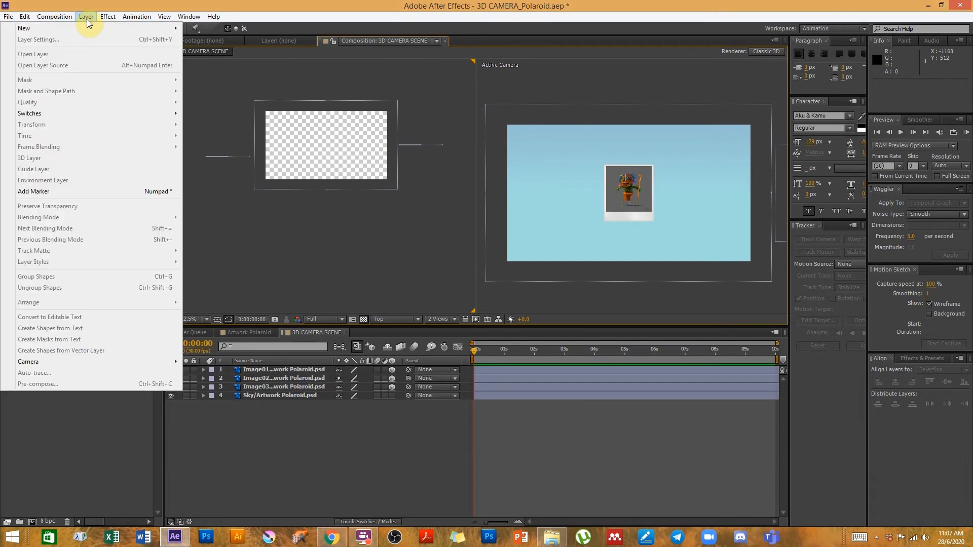
mouse_move(87, 26)
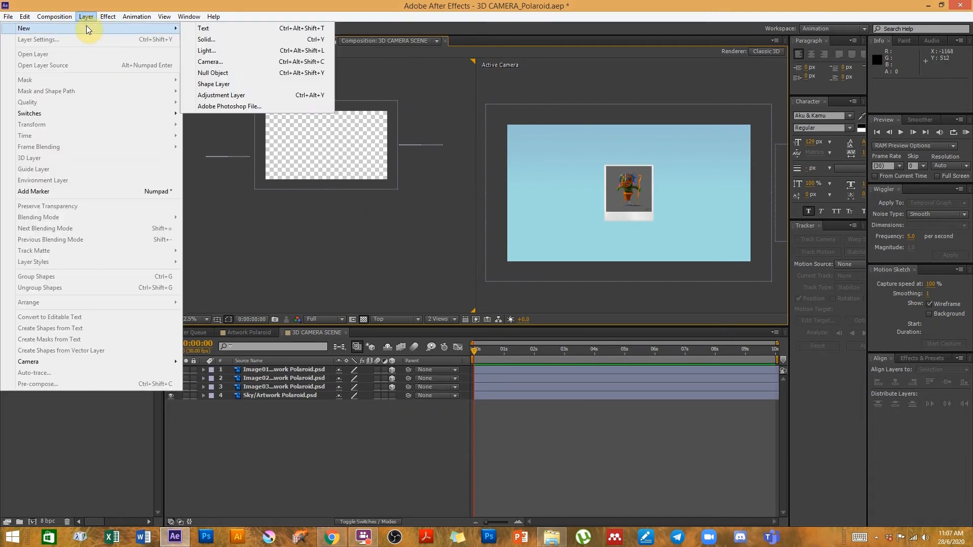
click(223, 61)
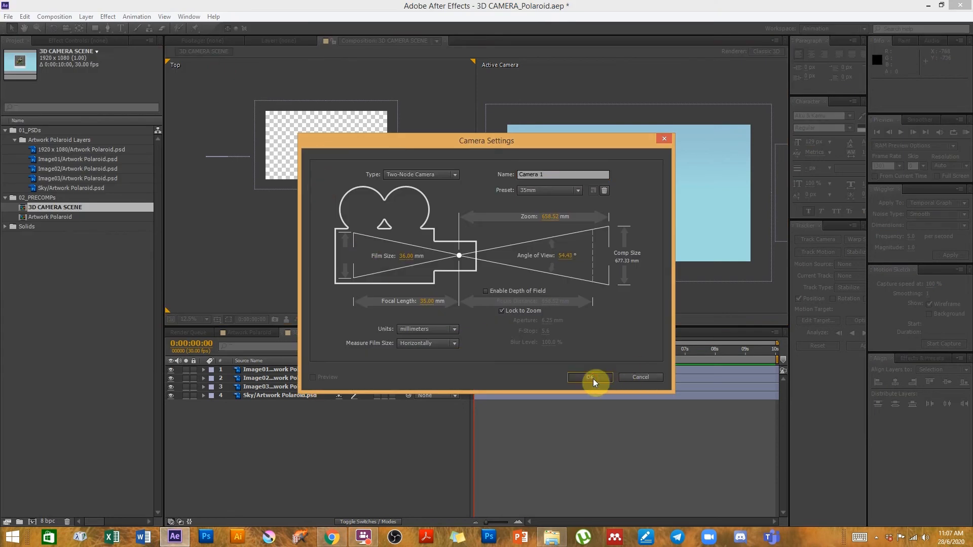
click(593, 378)
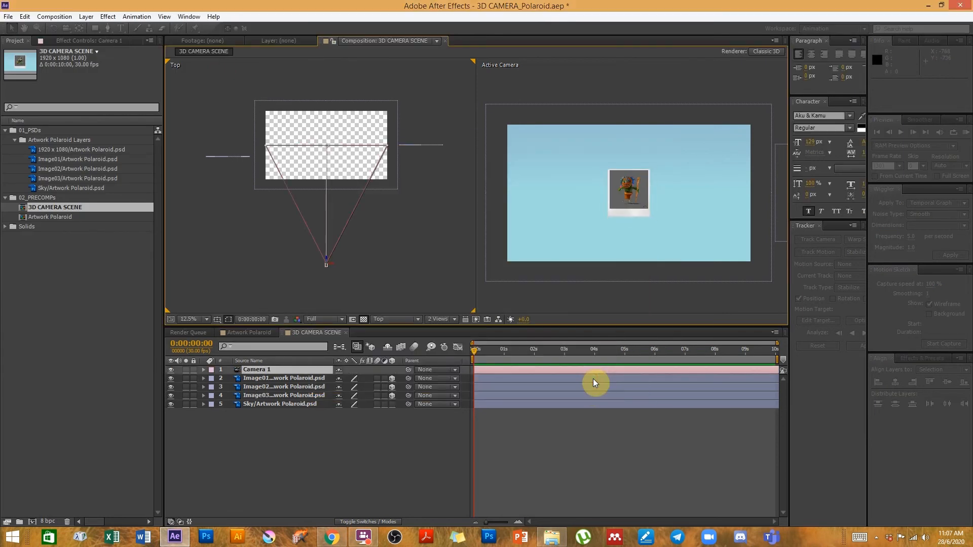
Add a null object to the 3D CAMERA SCENE composition and make it a 3D layer.
click(85, 17)
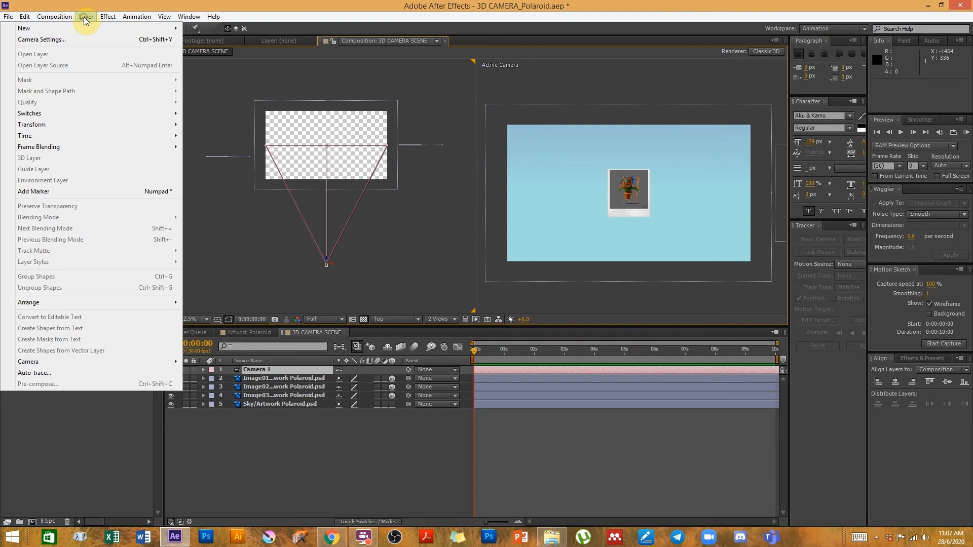
mouse_move(85, 31)
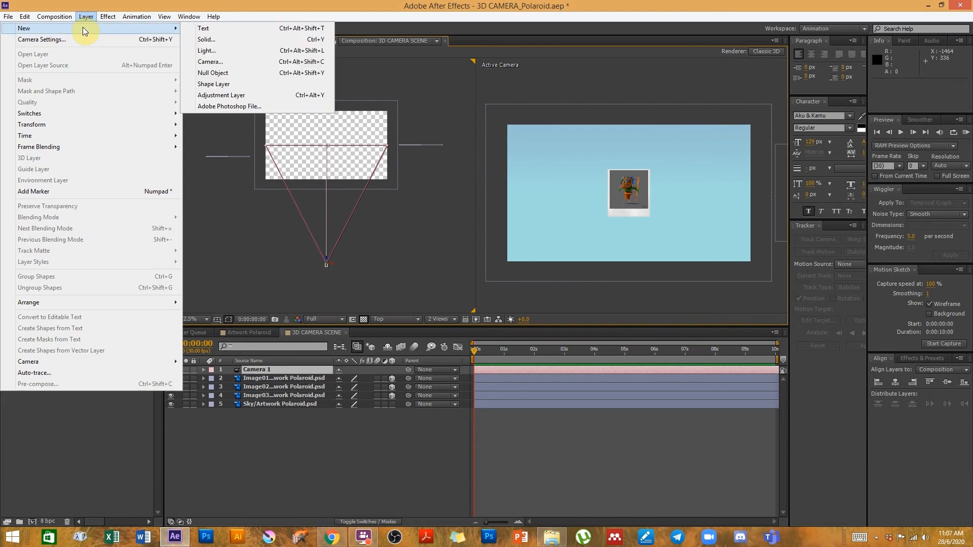
click(213, 72)
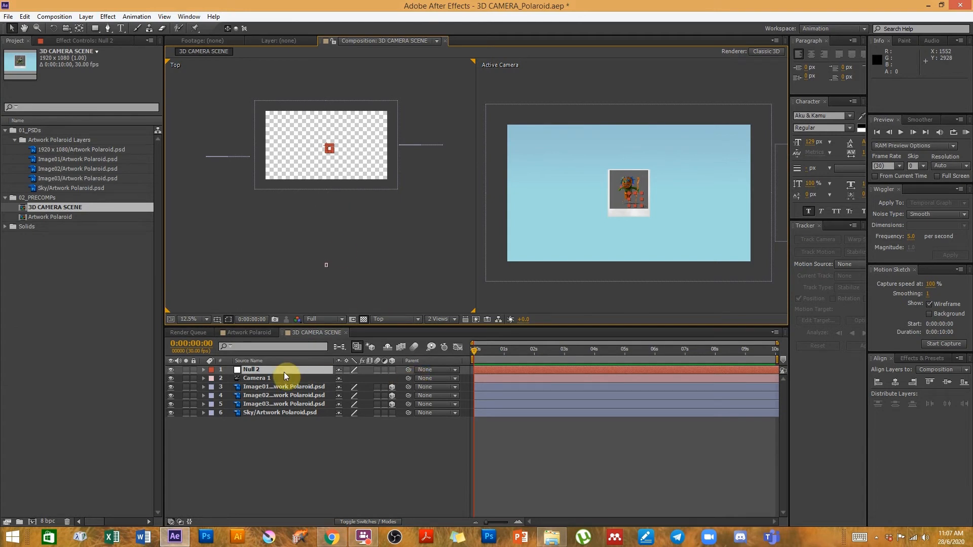
click(393, 371)
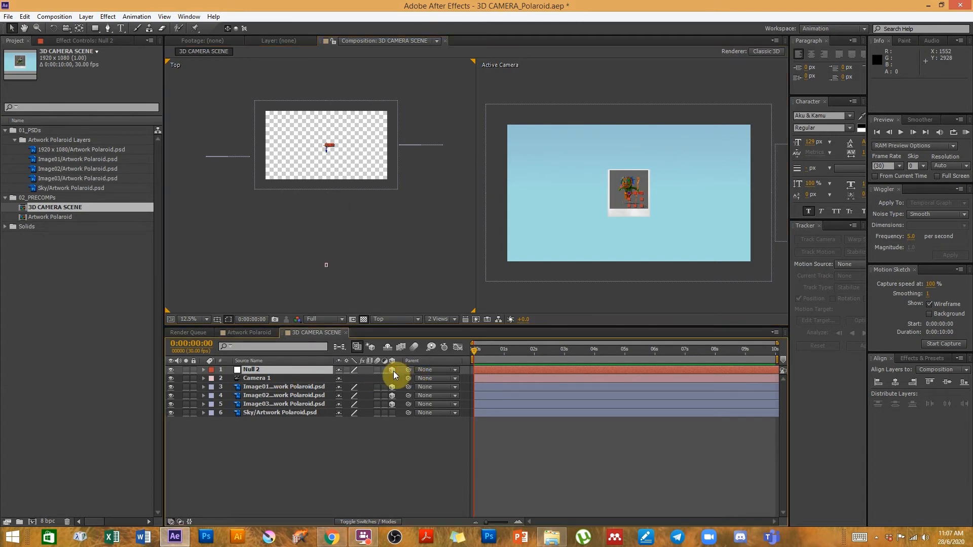
Rename the new null layer above Camera 1 as CAM NULL.
click(270, 379)
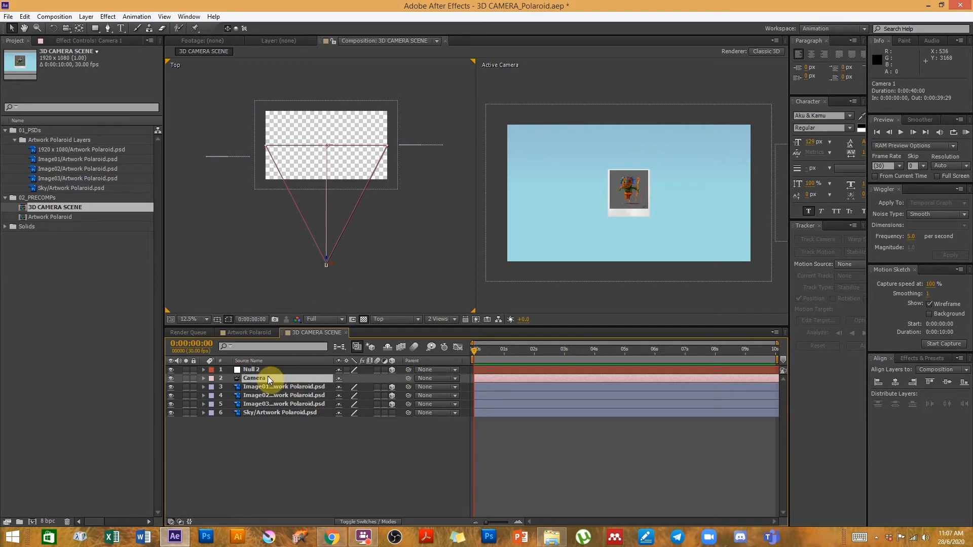
click(252, 370)
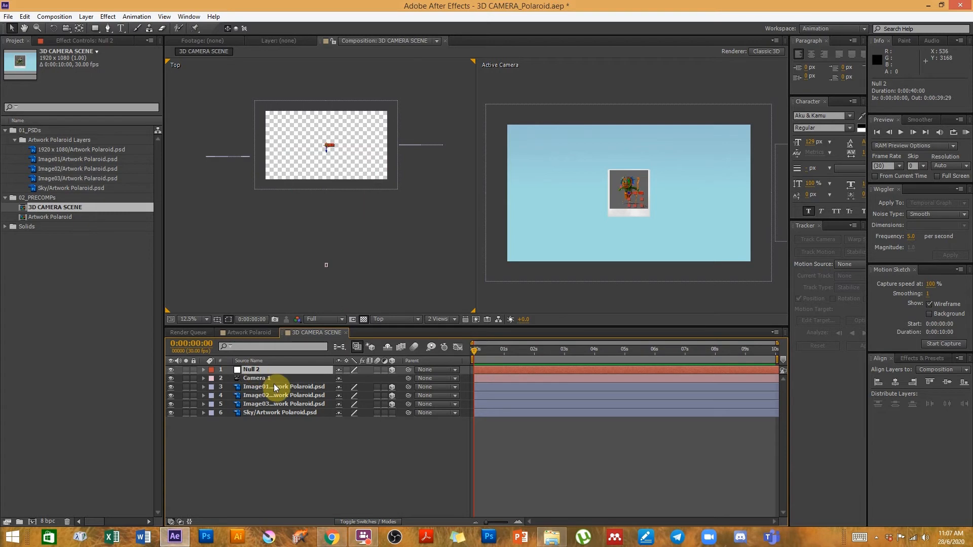
key(Return)
text(CA)
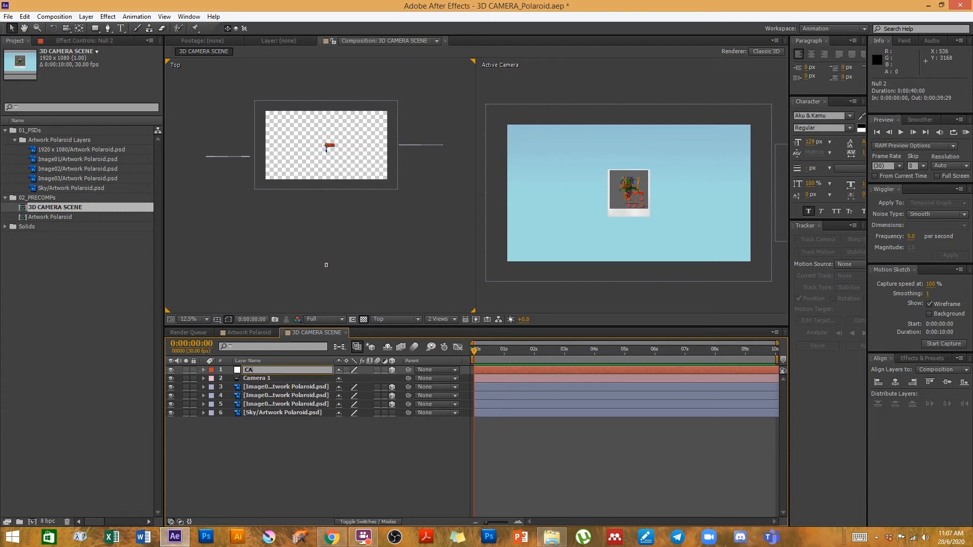
text(M NULL)
click(274, 385)
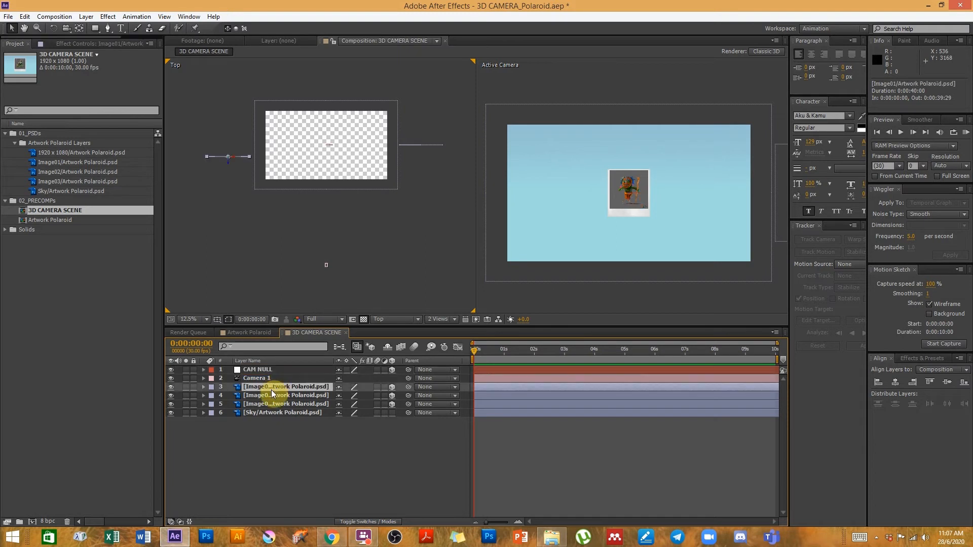
In the Top view, move CAM NULL along its Z axis toward Camera 1, to about 960, 540, -1752.
click(262, 379)
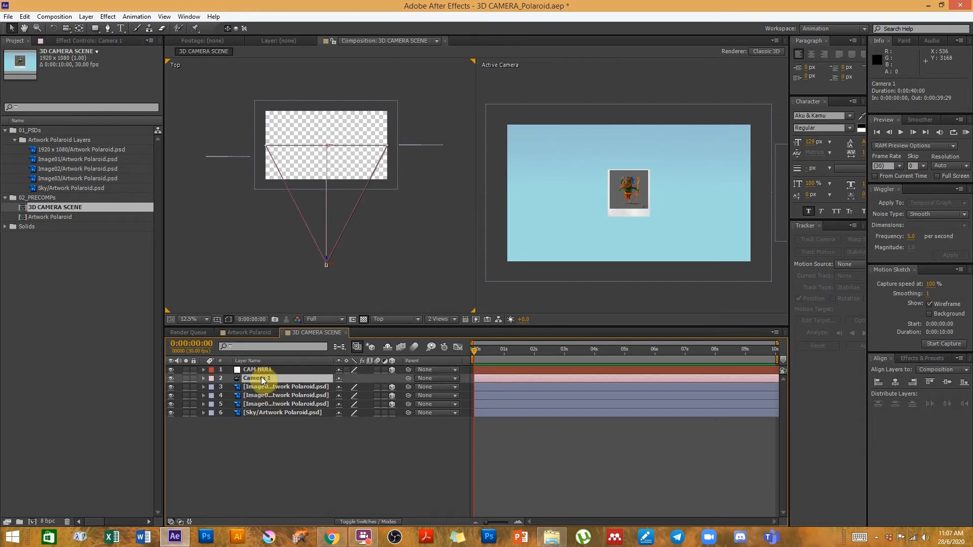
click(265, 370)
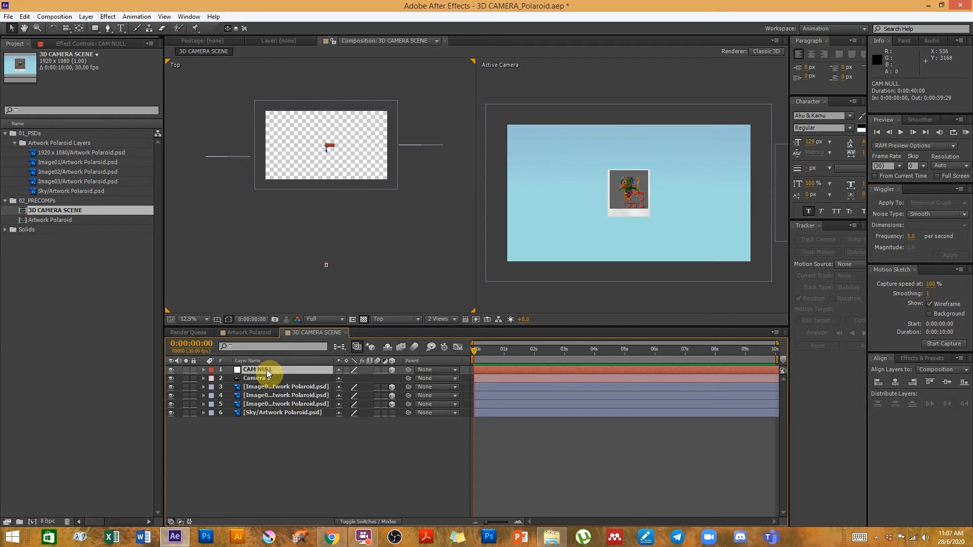
click(280, 378)
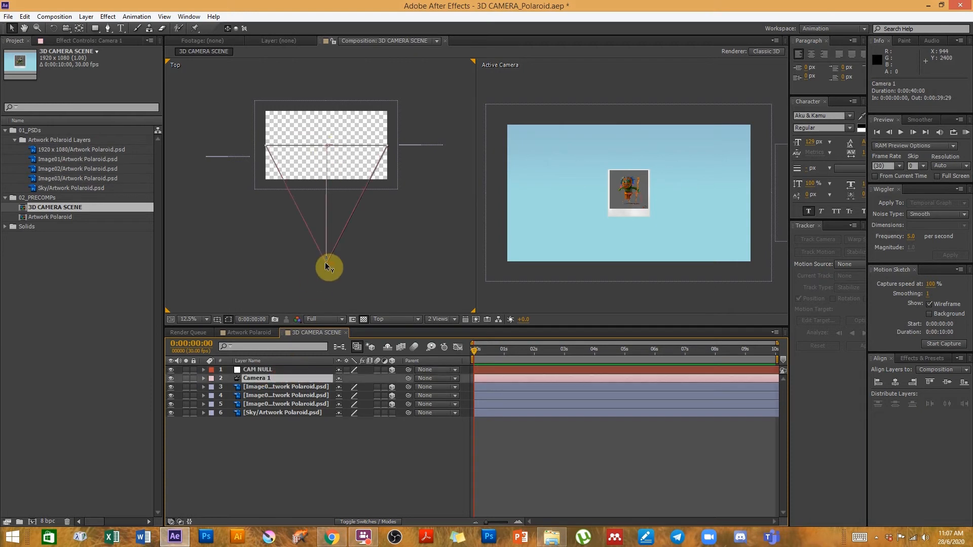
ctrl+click(254, 369)
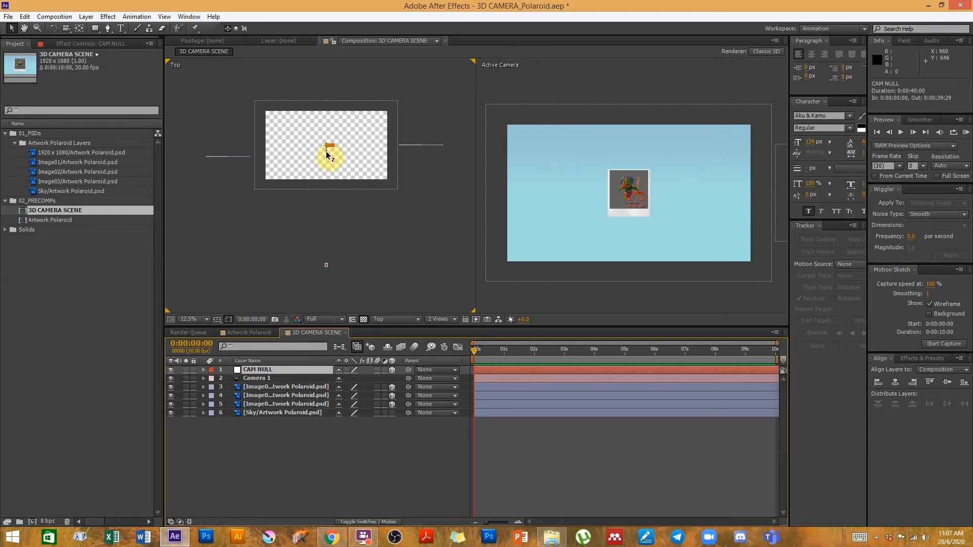
drag(326, 152, 330, 270)
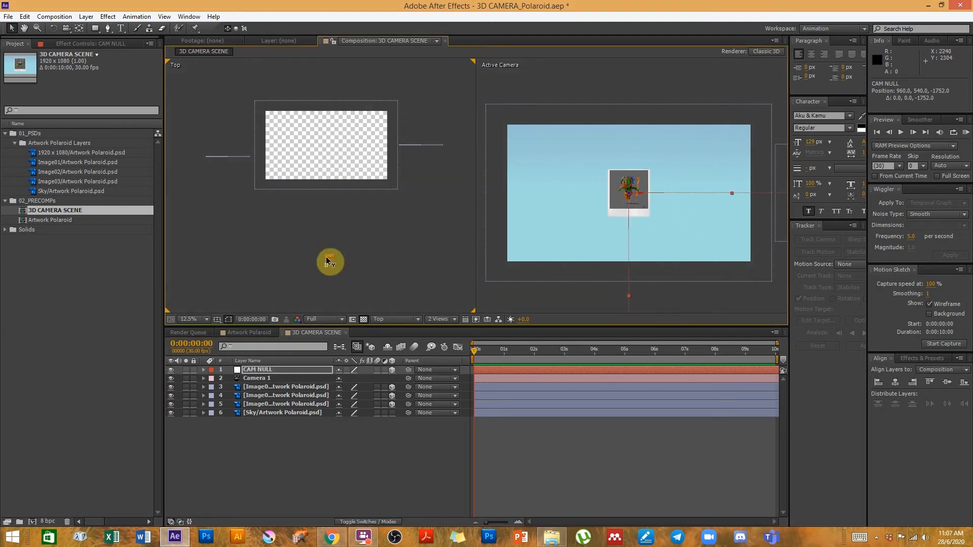
At 50% magnification in the Top view, align CAM NULL with the camera body at about Z -1870.
key(comma)
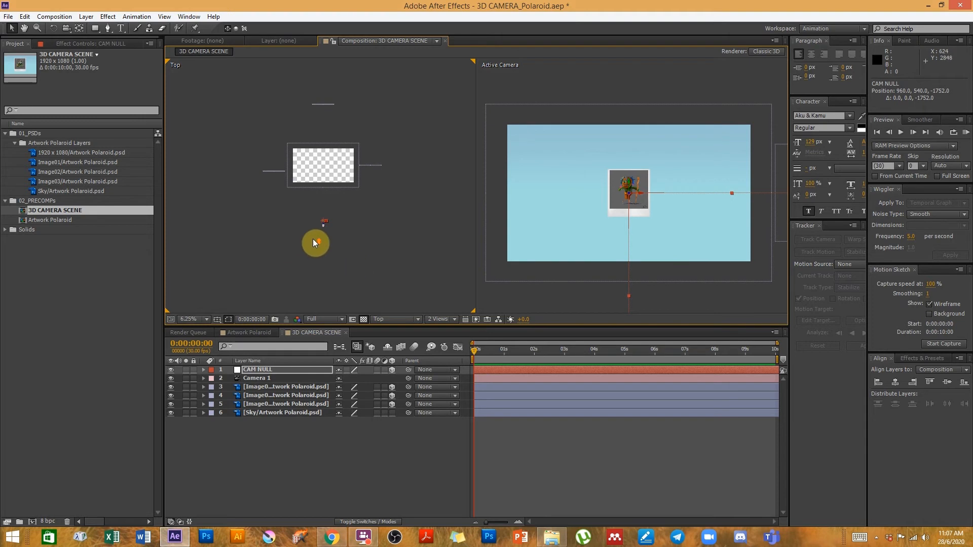
scroll(313, 239, up, 2)
key(space)
drag(344, 275, 363, 135)
scroll(364, 213, up, 1)
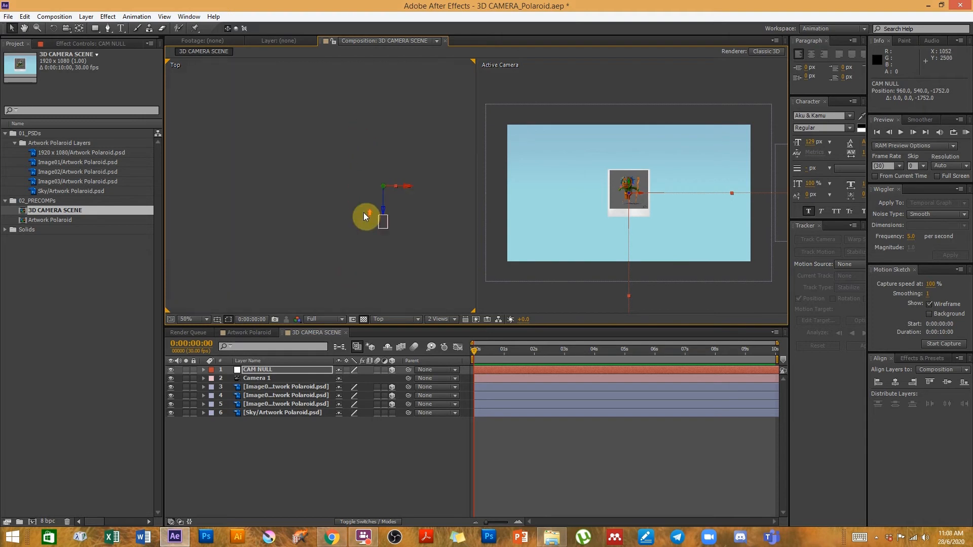
drag(384, 208, 380, 236)
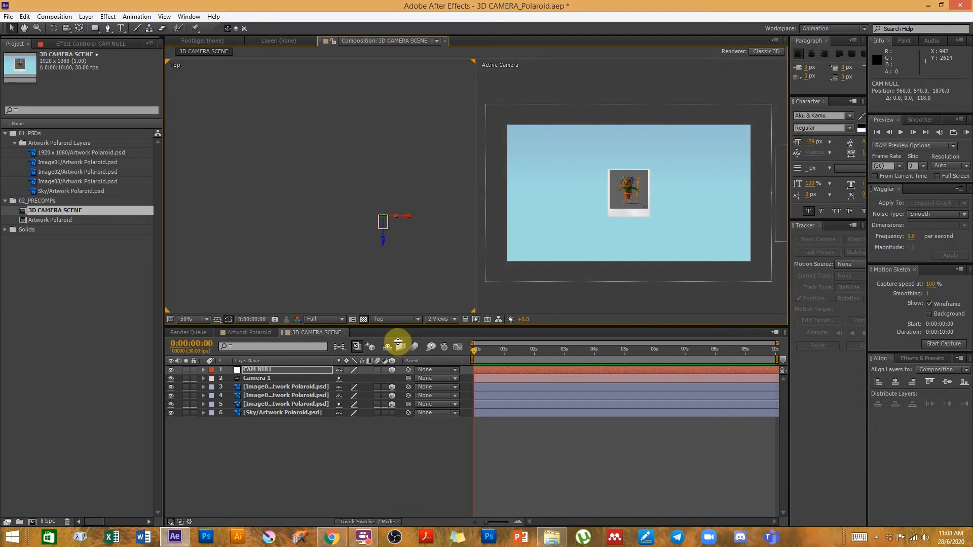
Switch the Top view pane to Front and check CAM NULL's alignment with the camera at 50% magnification.
click(391, 319)
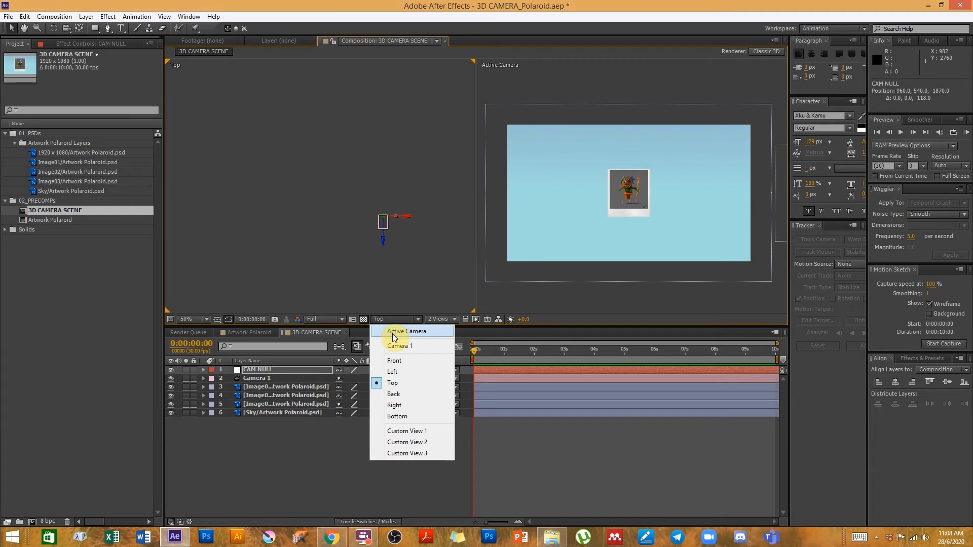
click(400, 361)
scroll(402, 147, down, 2)
drag(343, 132, 347, 219)
scroll(343, 212, up, 1)
scroll(366, 250, up, 1)
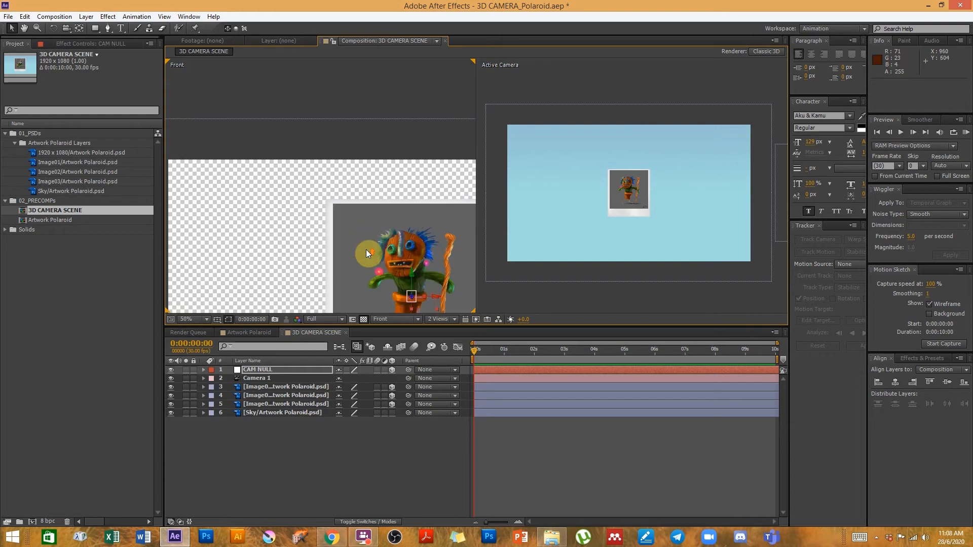
drag(425, 275, 377, 167)
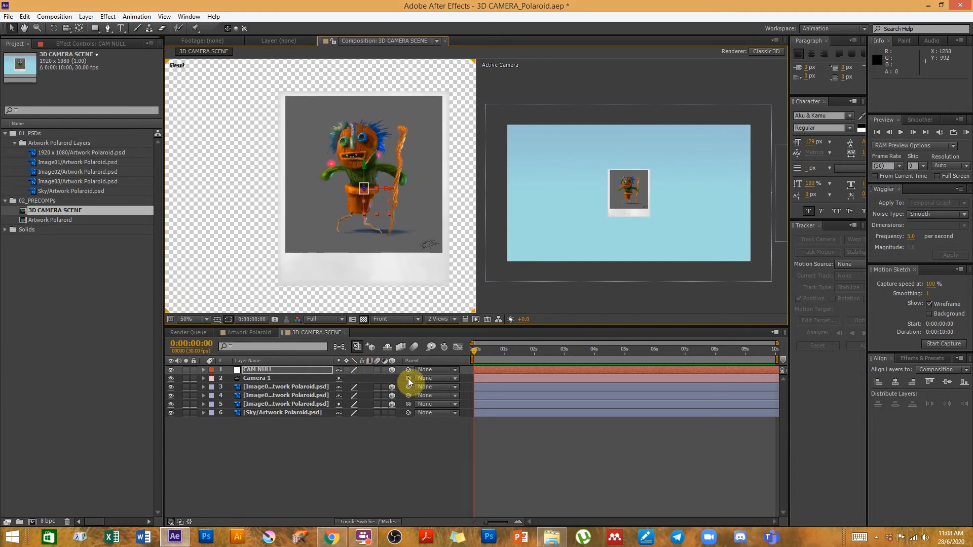
Parent Camera 1 to CAM NULL and switch the Front view pane back to Top, centred on the camera.
drag(409, 378, 298, 370)
click(400, 320)
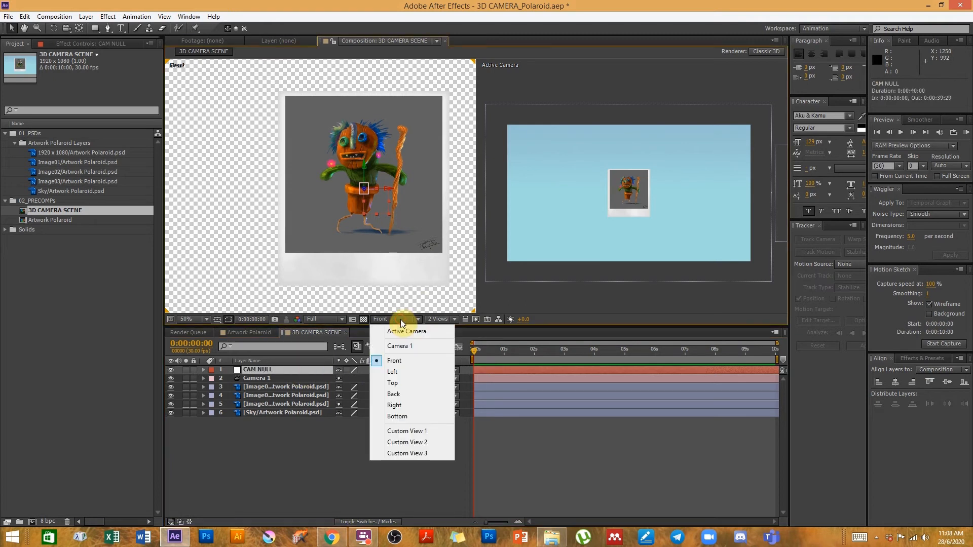
click(410, 381)
scroll(350, 252, down, 5)
scroll(335, 250, up, 1)
key(h)
drag(331, 243, 376, 192)
key(v)
Lock the Camera 1 layer and reveal only the Position property of CAM NULL.
click(279, 380)
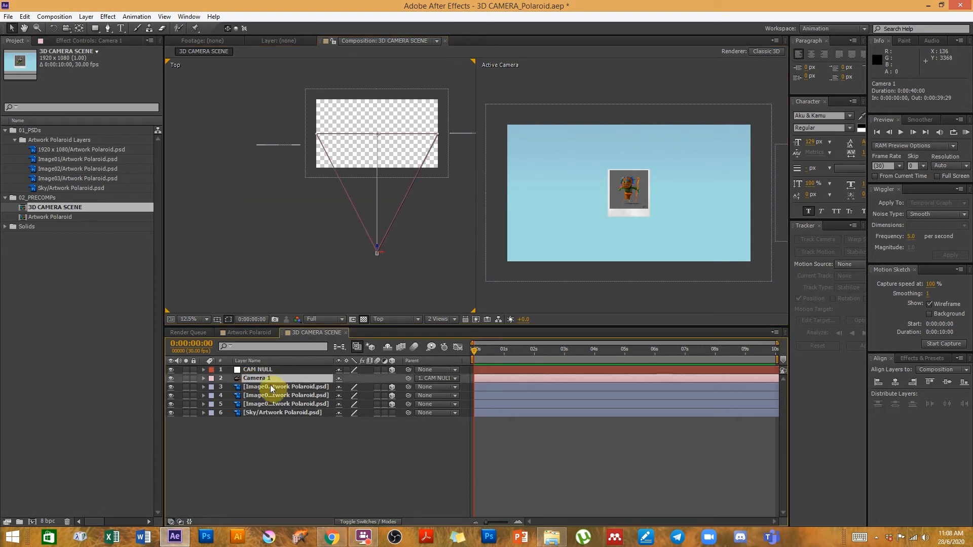
click(193, 378)
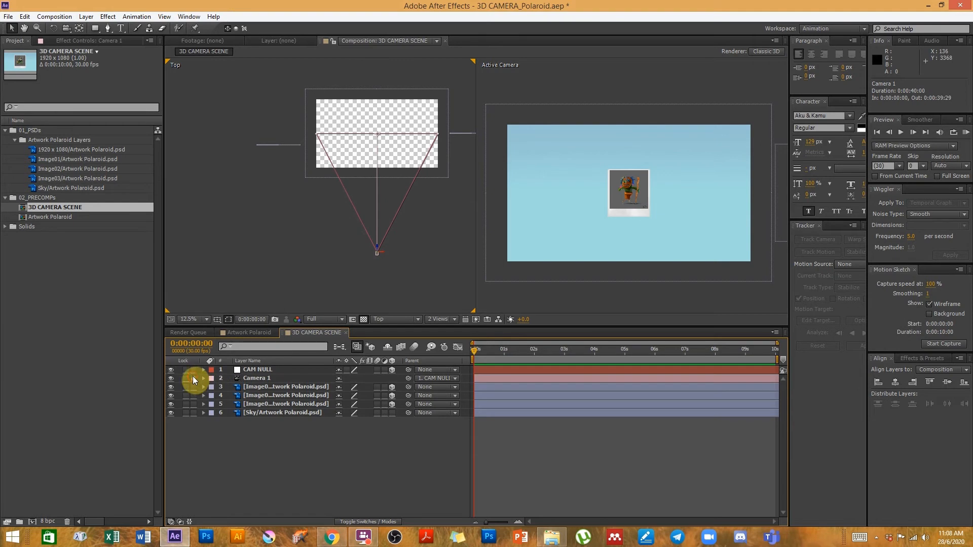
click(256, 370)
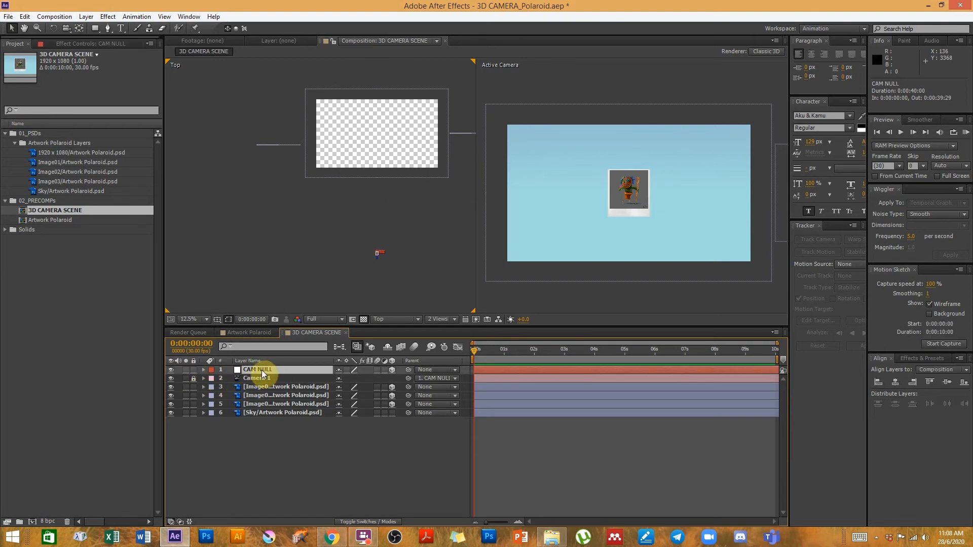
key(p)
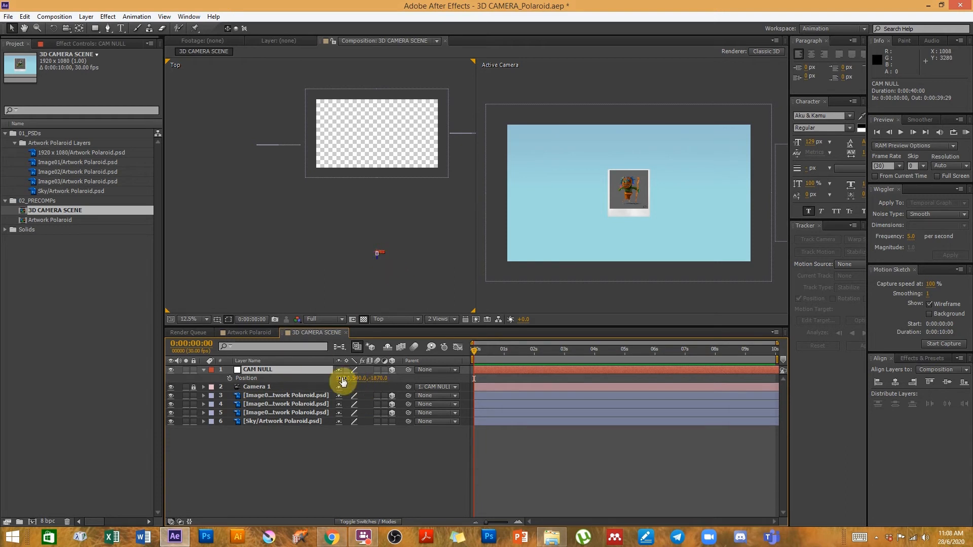
Move CAM NULL in front of the girl-and-dinosaur polaroid at about -605, 540, -1718 and check its alignment in the Top view.
drag(342, 381, 407, 373)
drag(337, 381, 154, 391)
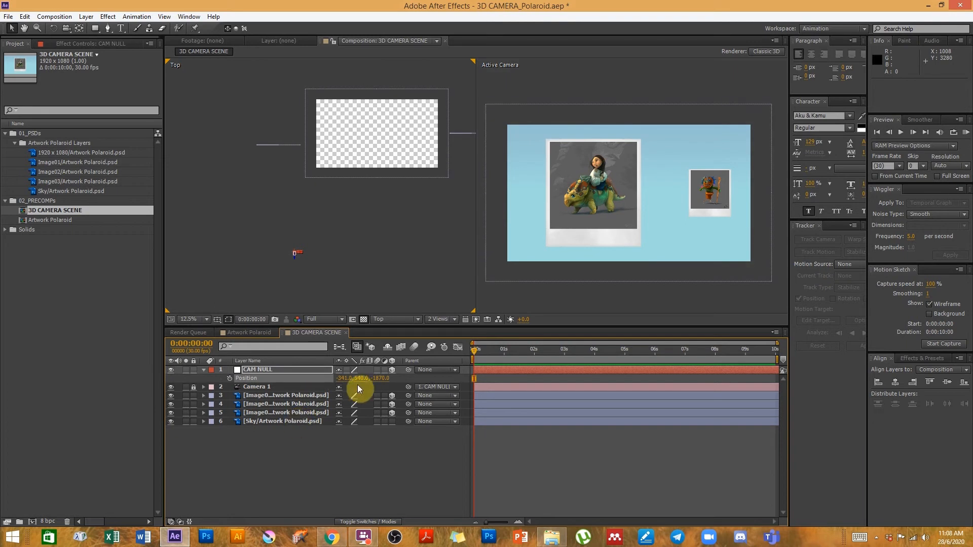
mouse_move(348, 384)
mouse_down()
mouse_move(186, 386)
mouse_move(341, 378)
mouse_move(320, 379)
mouse_move(329, 384)
mouse_up()
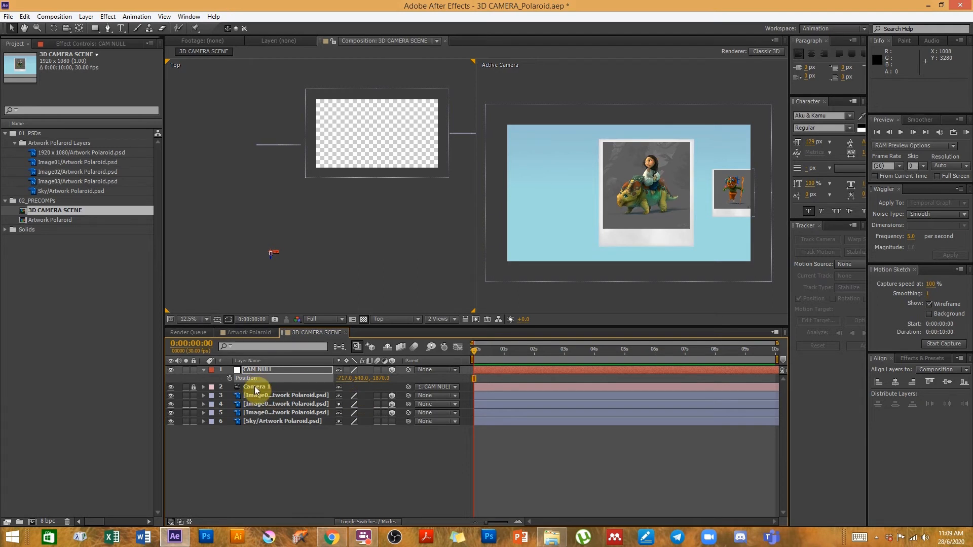
drag(270, 257, 281, 241)
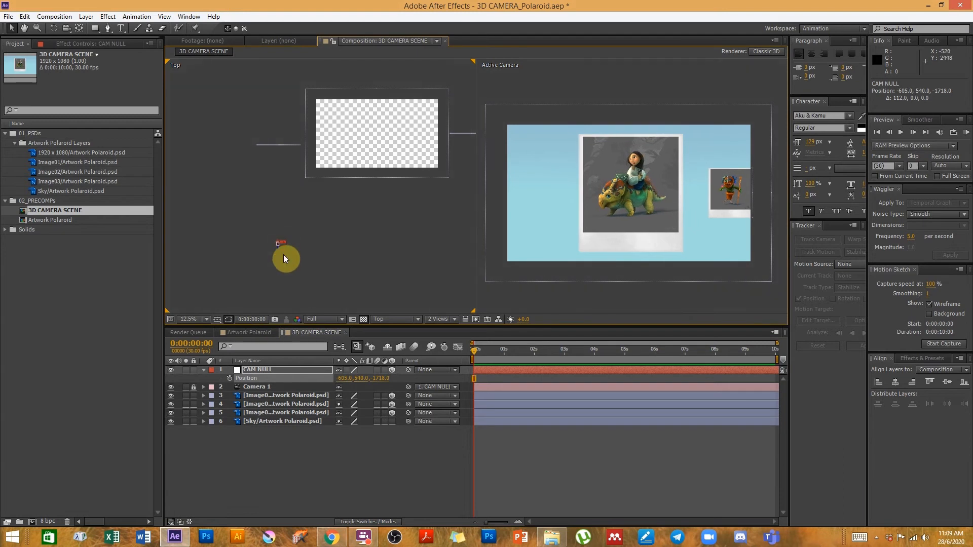
click(297, 145)
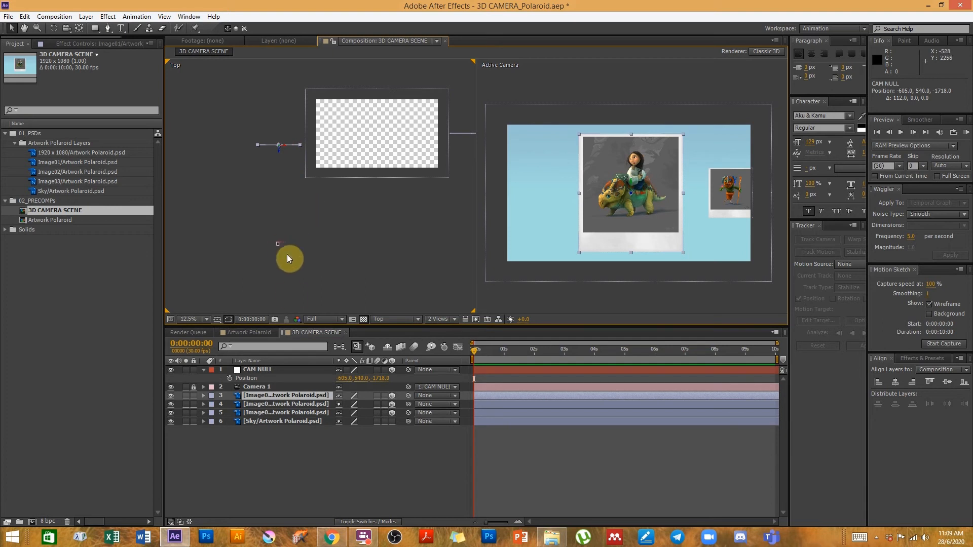
Keyframe CAM NULL's Position to travel from about Z -3966 at 0:00:00:00 to Z -1718 at 0:00:00:29.
click(260, 372)
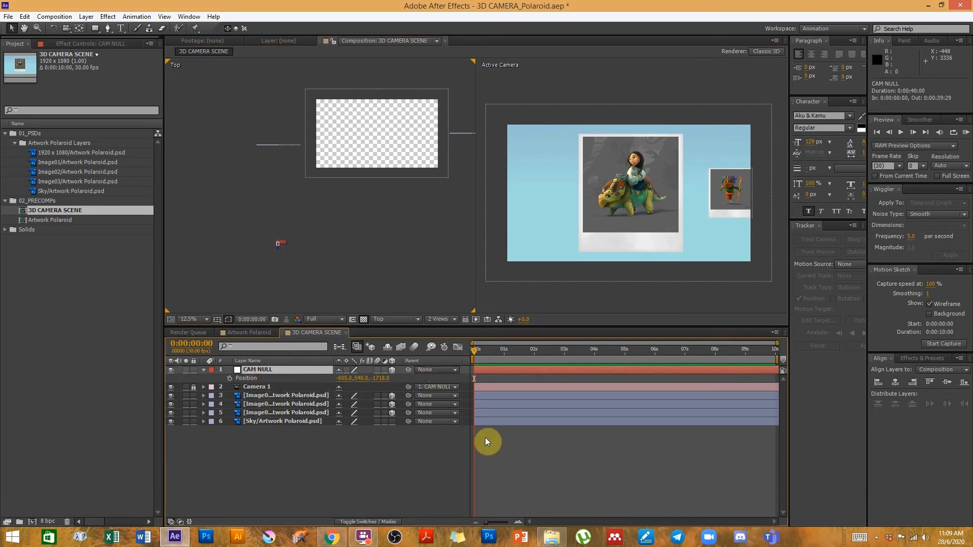
click(229, 378)
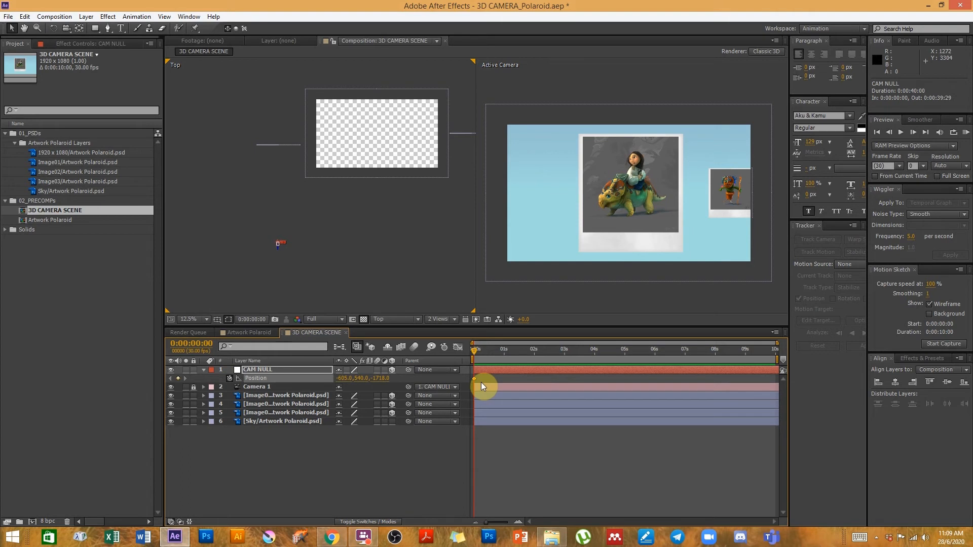
drag(477, 355, 503, 354)
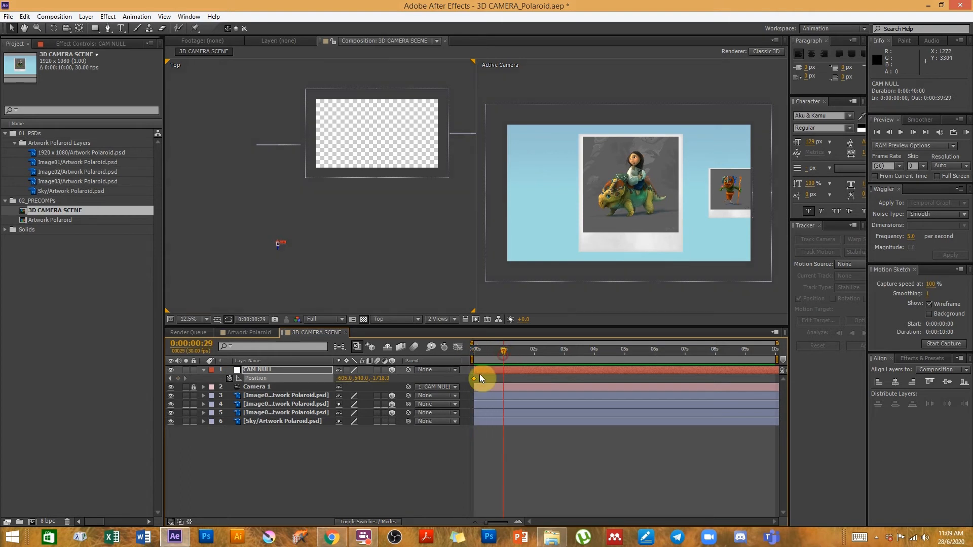
drag(492, 355, 466, 357)
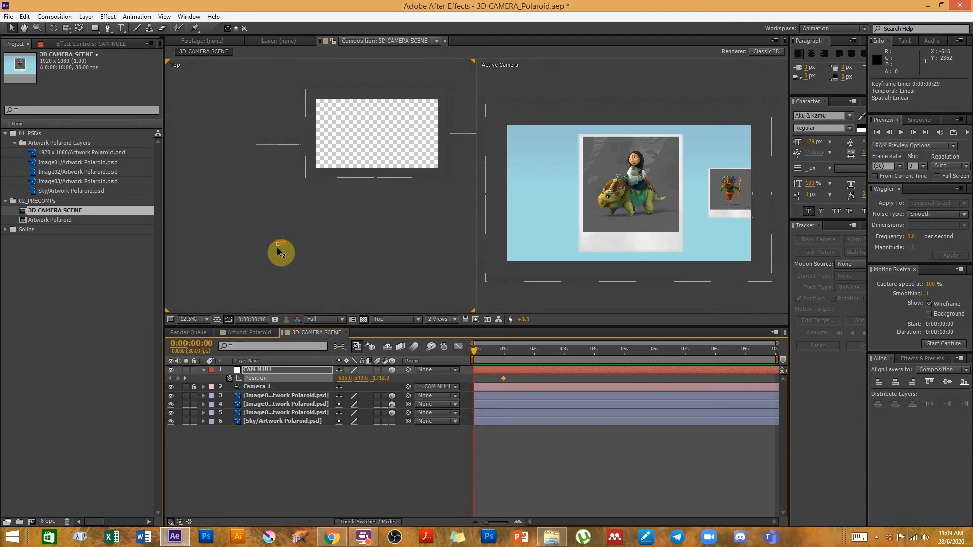
drag(278, 248, 274, 394)
At 0:00:02:09, move CAM NULL slightly closer to the polaroid, to about Z -1652, as a third Position keyframe.
drag(476, 354, 548, 361)
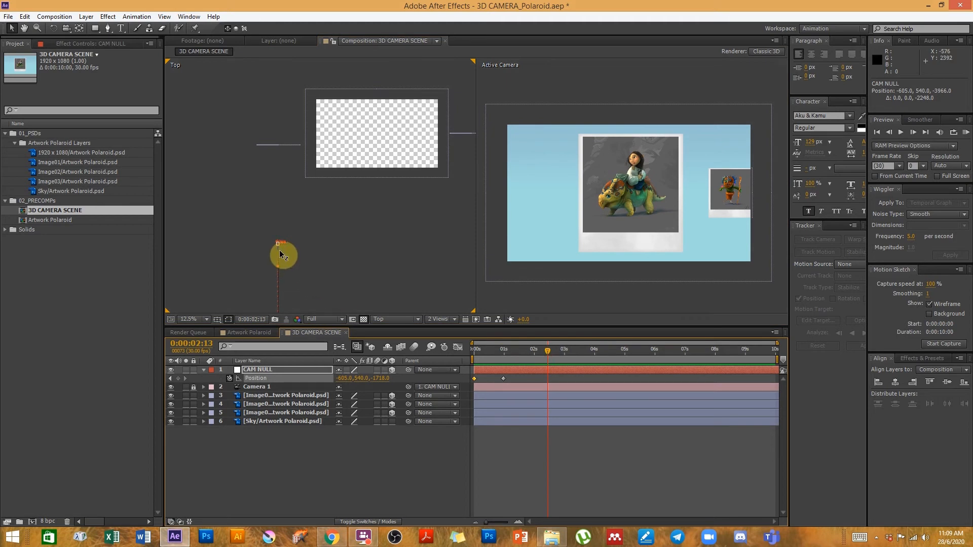
scroll(278, 249, up, 4)
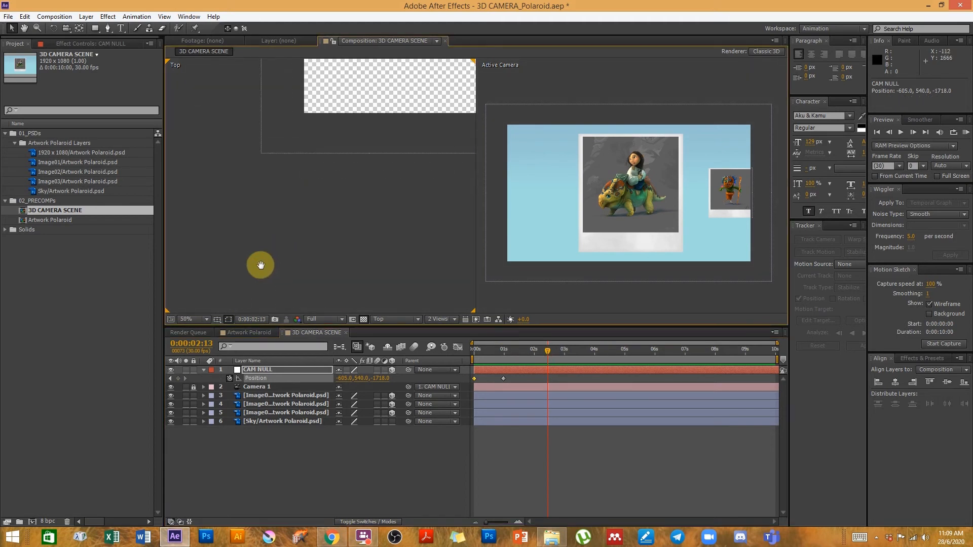
click(502, 355)
drag(507, 354, 543, 354)
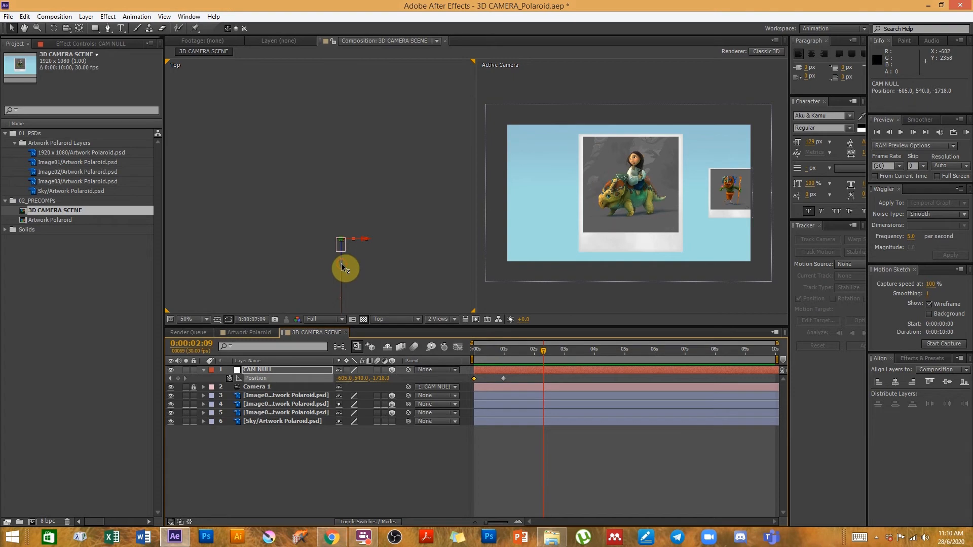
drag(342, 260, 344, 249)
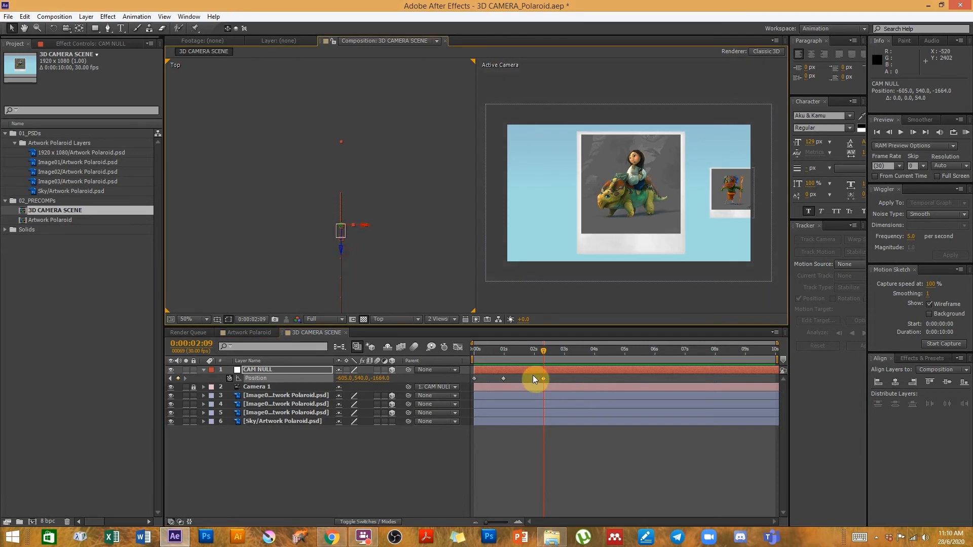
drag(339, 244, 347, 208)
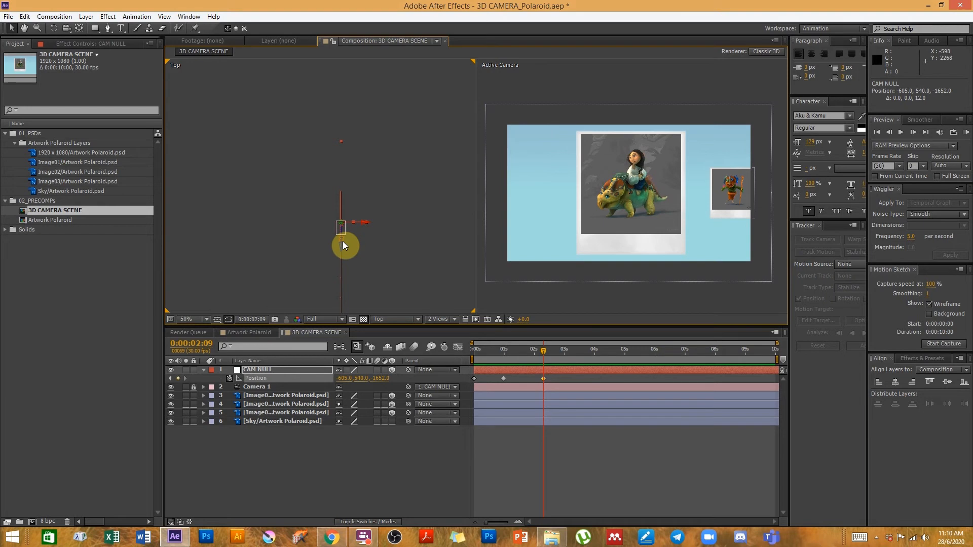
Scrub between 0:00:01:00 and 0:00:02:09 to examine the slow push-in, and undo a trial adjustment of the motion path tangent.
key(period)
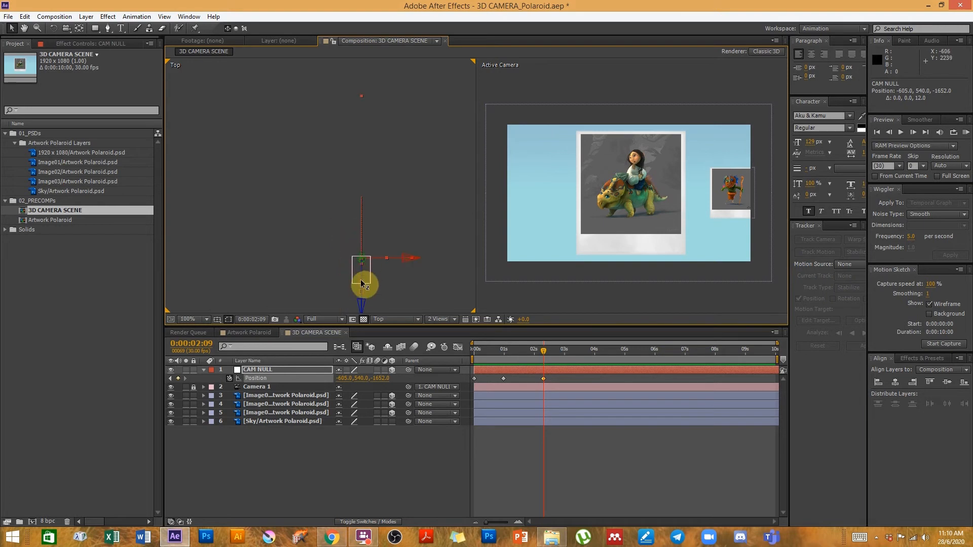
click(506, 353)
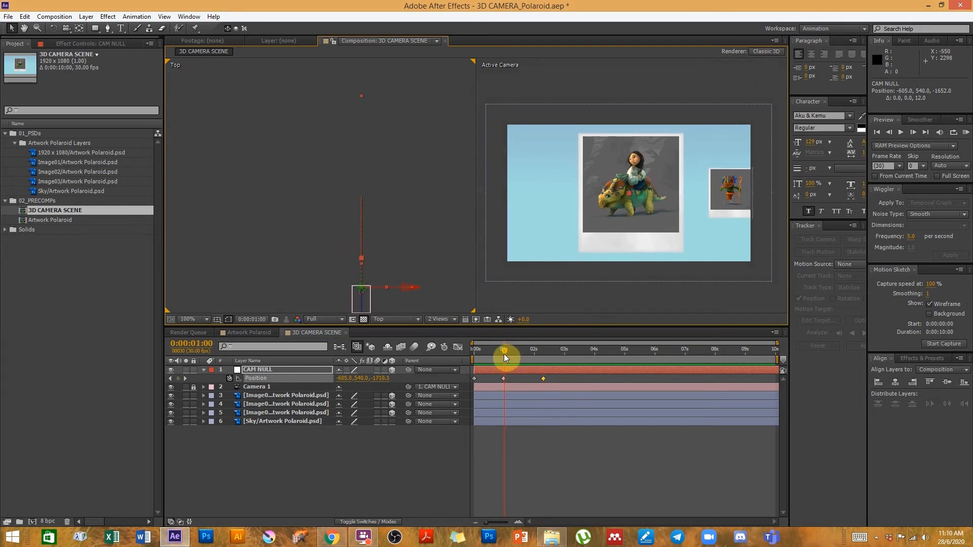
drag(504, 354, 542, 351)
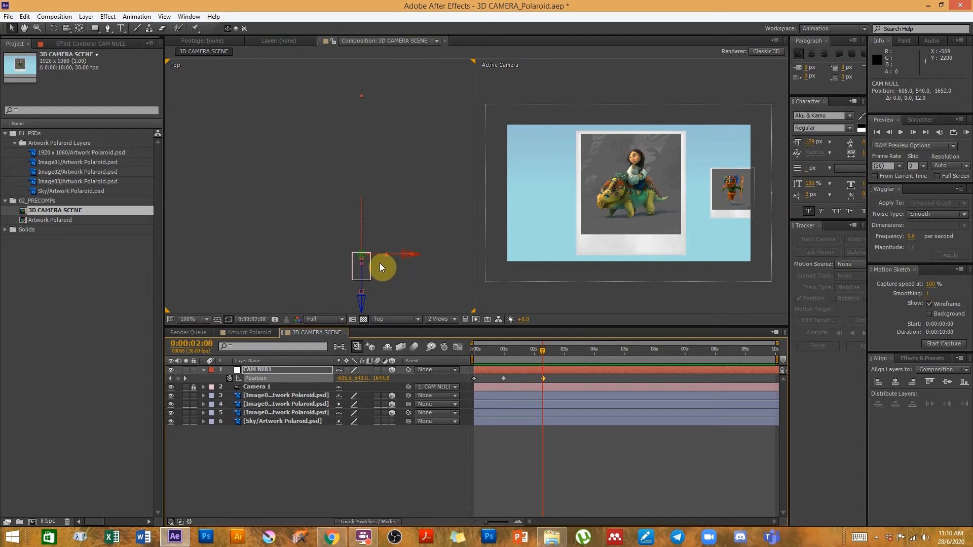
drag(540, 352, 541, 353)
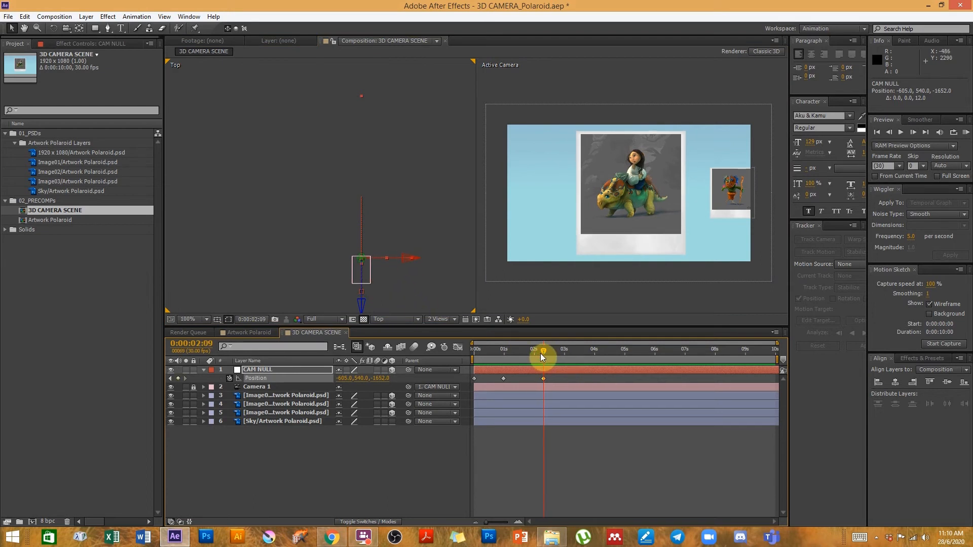
drag(362, 96, 362, 106)
key(ctrl+z)
In the Left view at 0:00:02:09, lower CAM NULL along its Y axis to about 554.
click(385, 319)
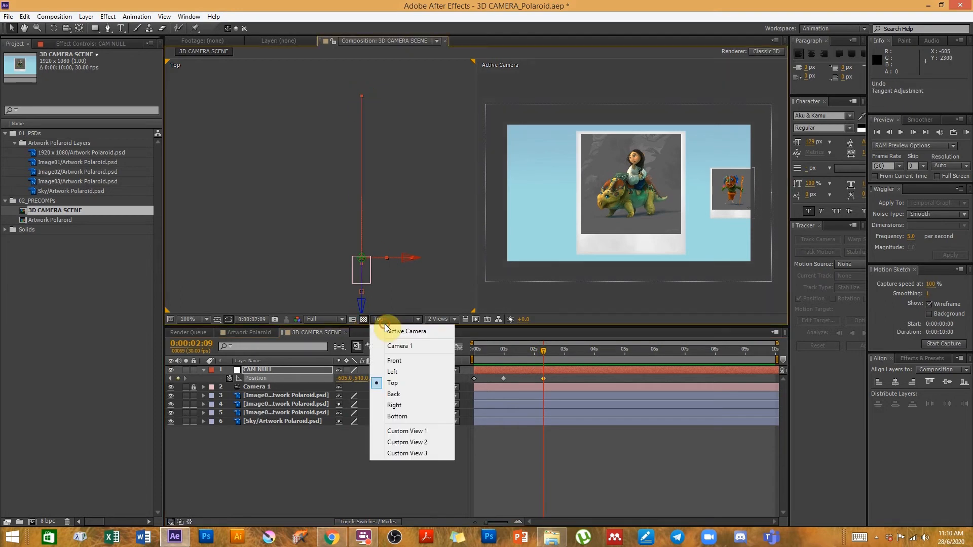
click(407, 369)
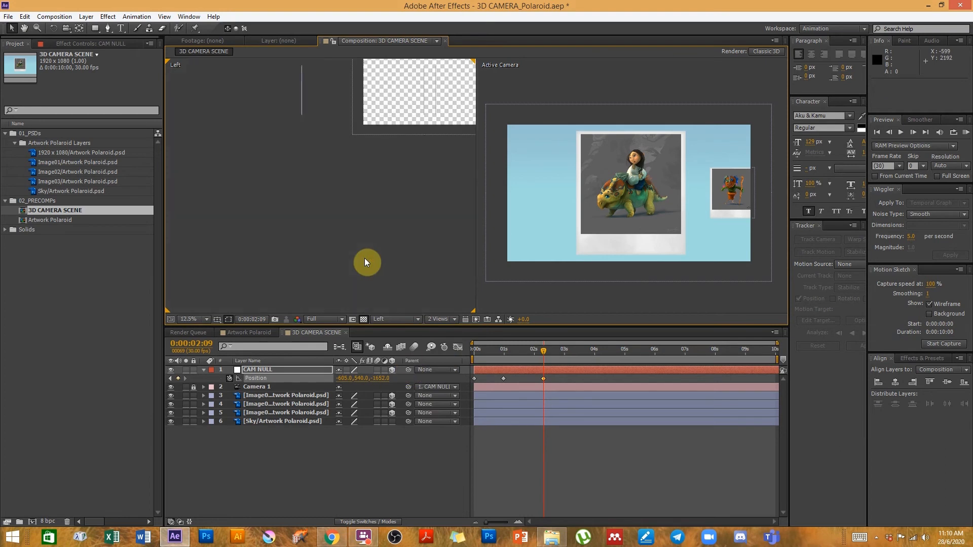
key(space)
drag(405, 113, 350, 269)
drag(357, 214, 314, 206)
scroll(396, 213, up, 2)
key(space)
drag(397, 212, 198, 170)
drag(332, 201, 314, 202)
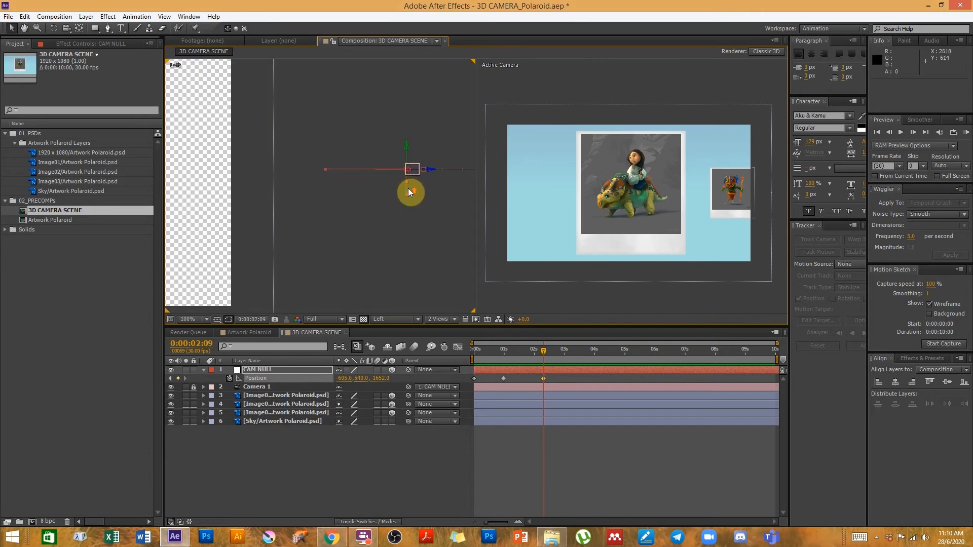
scroll(436, 167, up, 2)
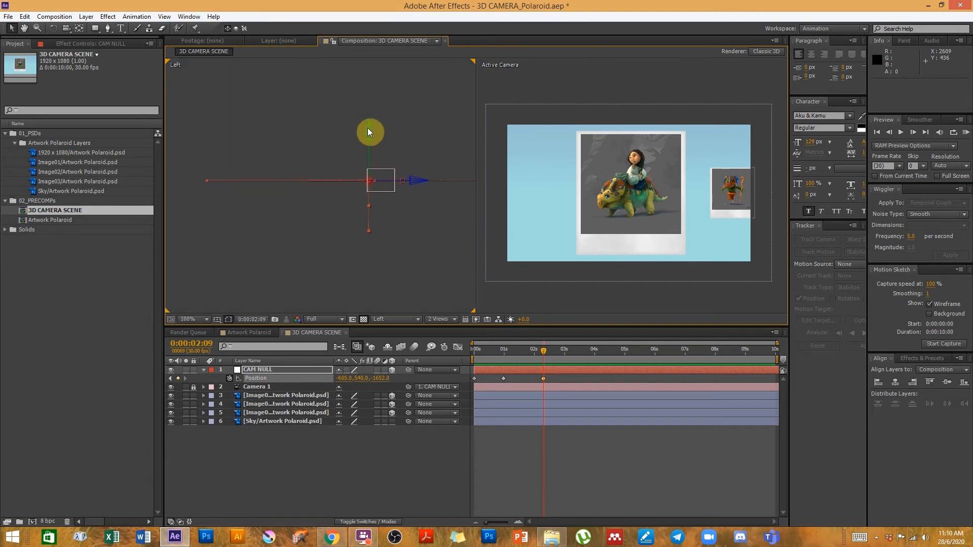
drag(369, 130, 369, 137)
Shorten the overshooting motion path tangent at the second Position keyframe so its handle sits between the second and third keyframes.
scroll(401, 183, up, 2)
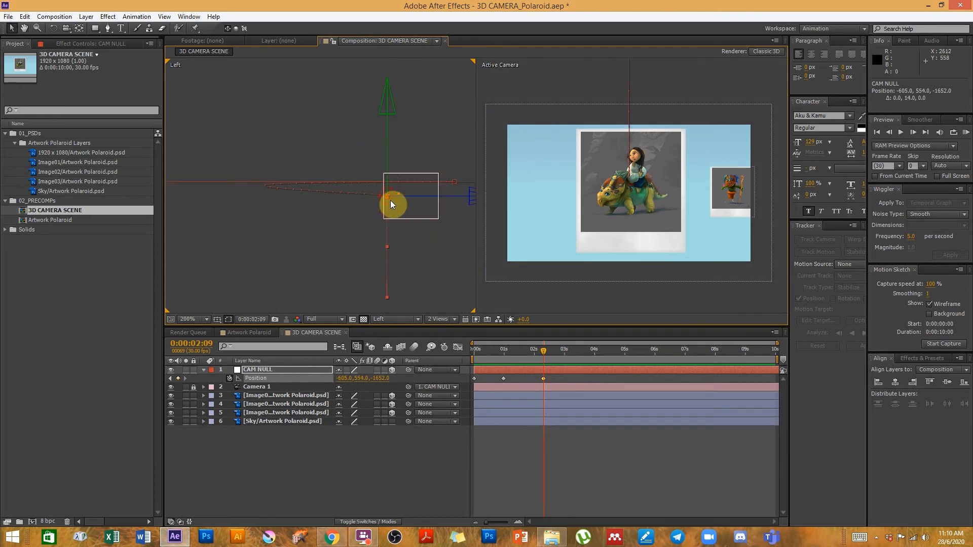
scroll(364, 211, down, 2)
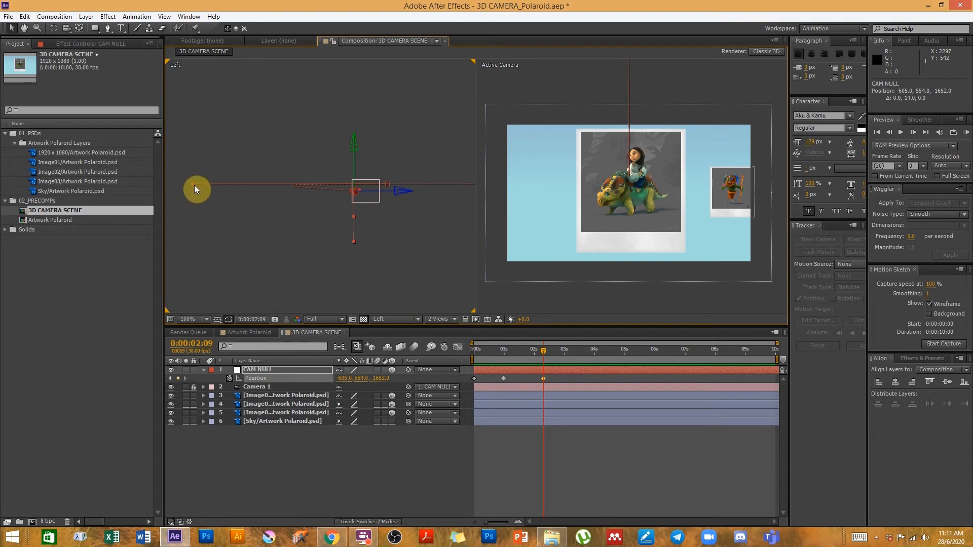
drag(192, 186, 368, 188)
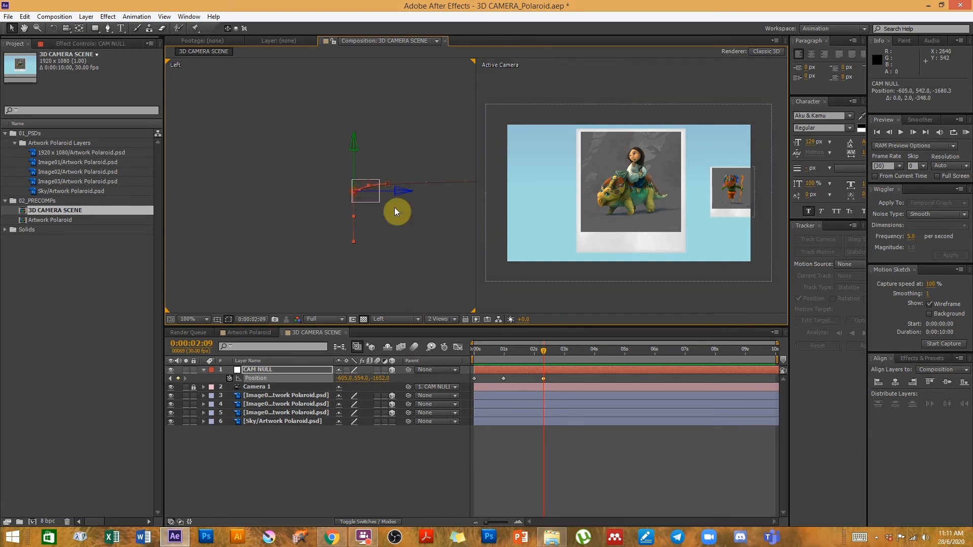
Scrub from 0:00:01:00 to 0:00:02:10 to examine CAM NULL's movement along the adjusted motion path.
drag(506, 353, 518, 354)
drag(382, 190, 382, 190)
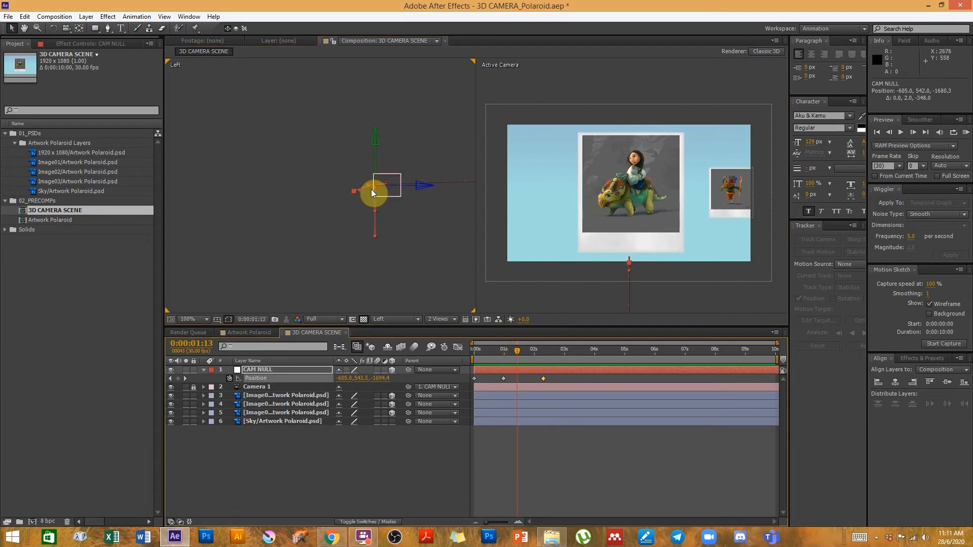
drag(513, 352, 537, 353)
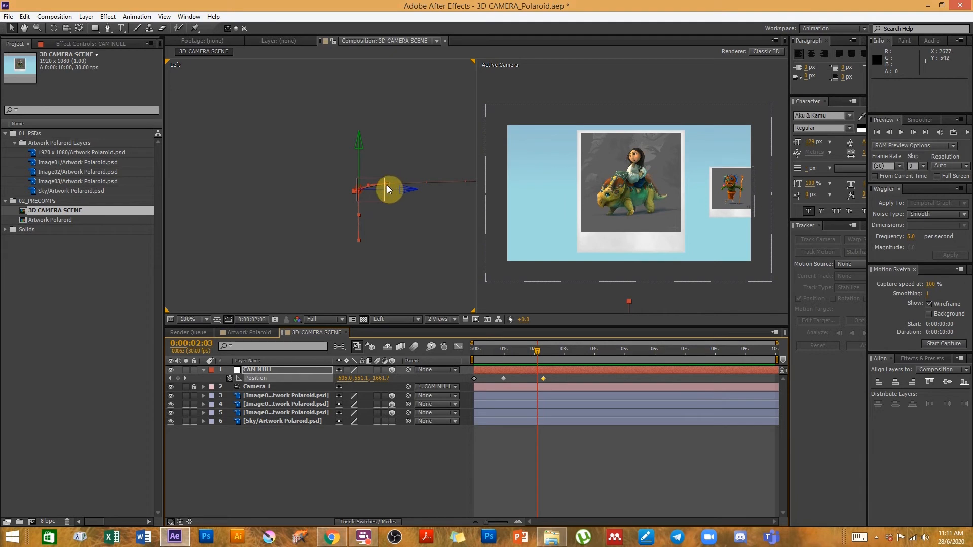
click(506, 354)
drag(504, 353, 543, 352)
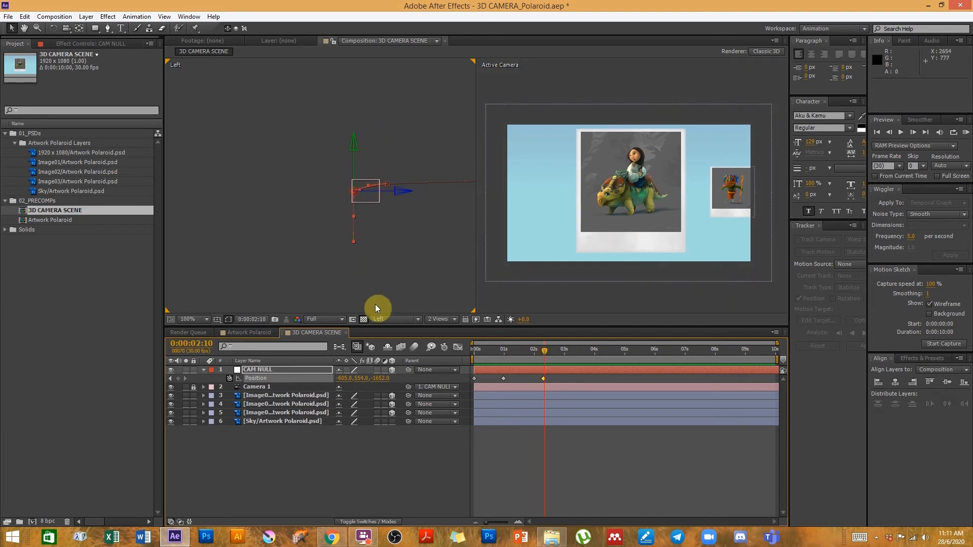
In the Top view at 0:00:03:02, move CAM NULL sideways along X to about 515.
click(388, 323)
click(403, 384)
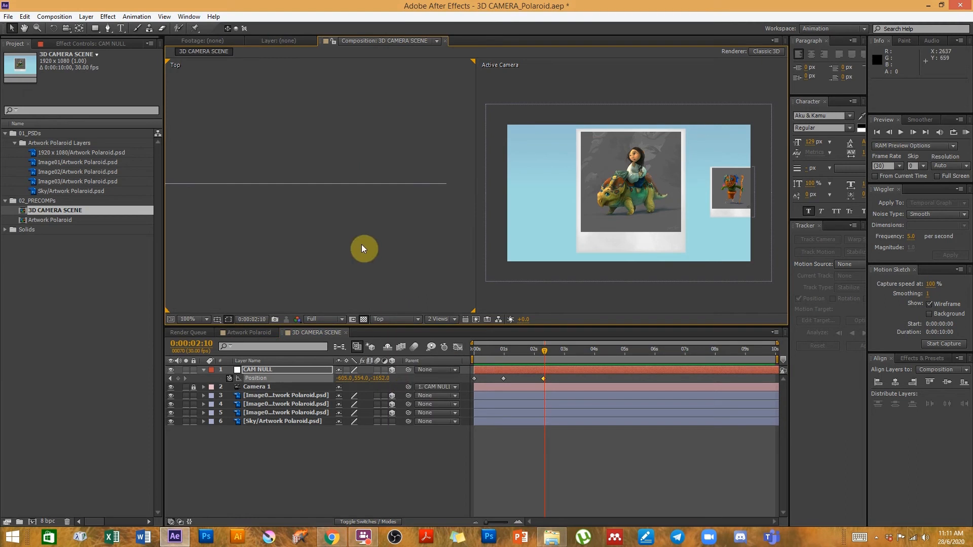
scroll(294, 205, down, 8)
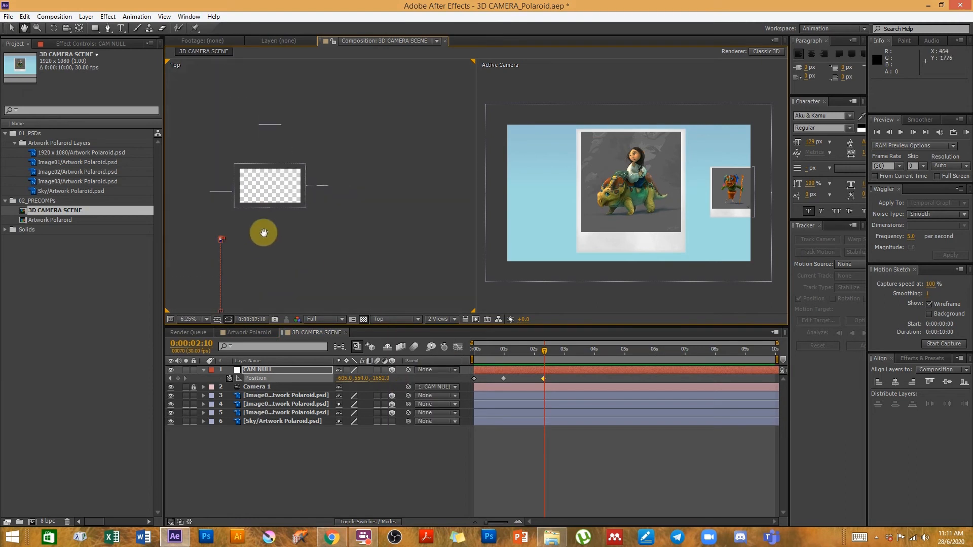
drag(537, 358, 567, 357)
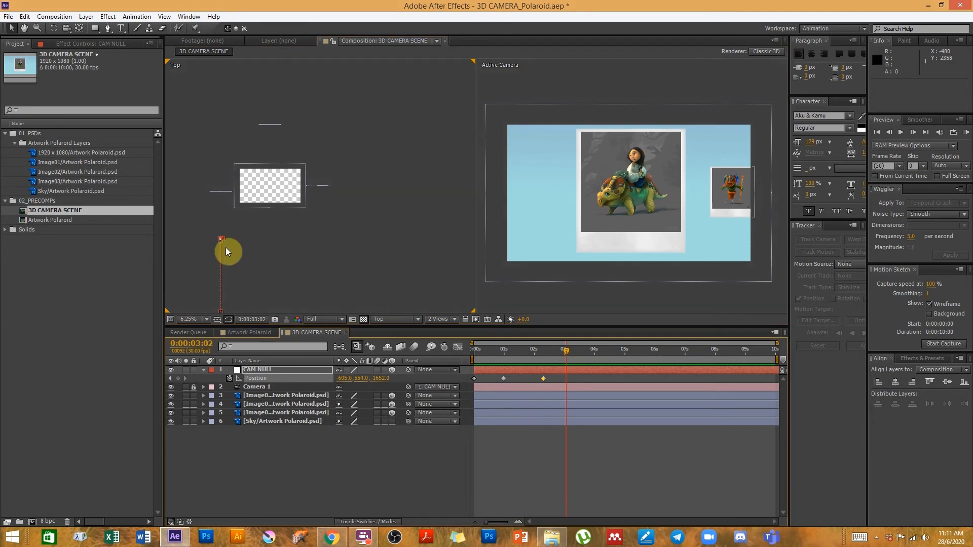
scroll(237, 245, up, 1)
drag(242, 241, 348, 227)
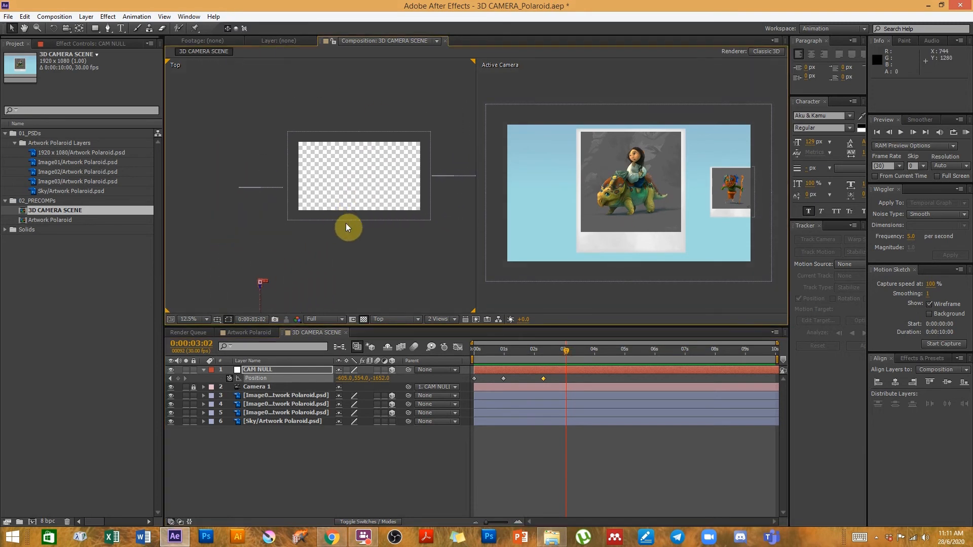
key(shift+Right)
key(shift+Right)
key(shift+Right)
key(shift+Right)
key(shift+Right)
key(shift+Right)
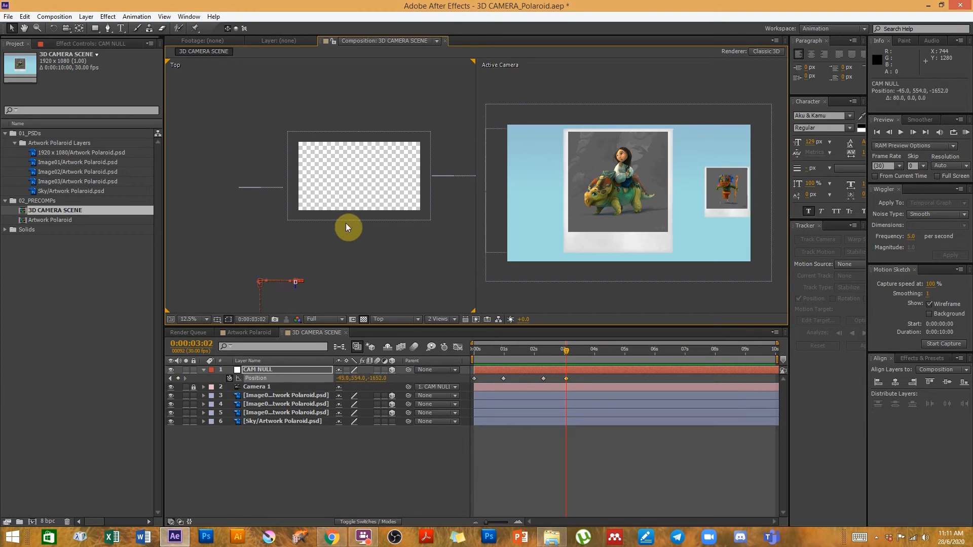
key(shift+Right)
key(shift+Right)
key(shift+Right)
key(shift+Right)
key(shift+Right)
key(shift+Right)
key(shift+Right)
key(shift+Right)
Advance CAM NULL along Z to about 268 at 0:00:03:02, towards the potted-plant creature polaroid.
key(shift+Up)
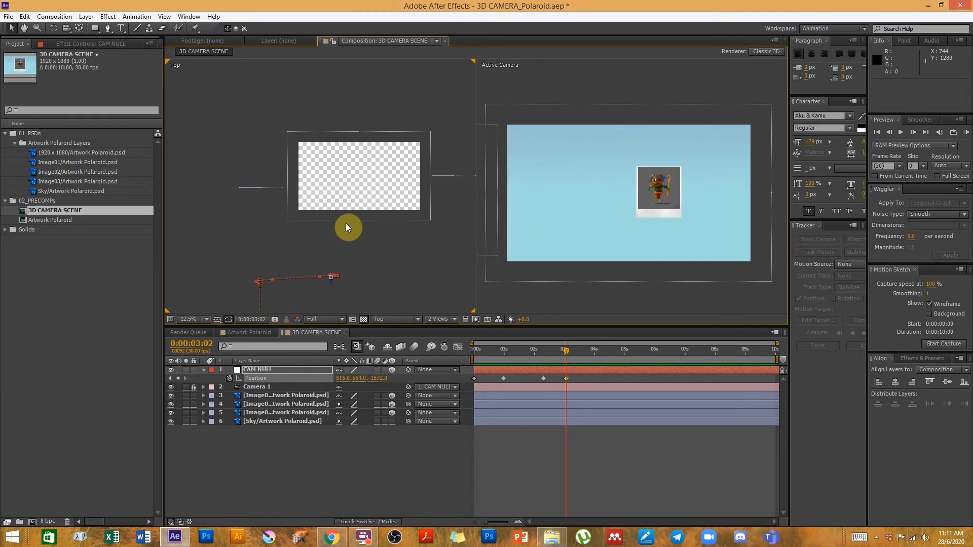
key(shift+Up)
key(shift+Up)
key(shift+Up)
key(shift+Up)
key(shift+Up)
key(shift+Up)
key(shift+Up)
key(shift+Up)
key(shift+Up)
key(shift+Up)
key(shift+Up)
key(shift+Up)
key(shift+Up)
key(shift+Up)
key(shift+Up)
key(shift+Up)
key(shift+Up)
key(shift+Up)
key(shift+Up)
key(shift+Up)
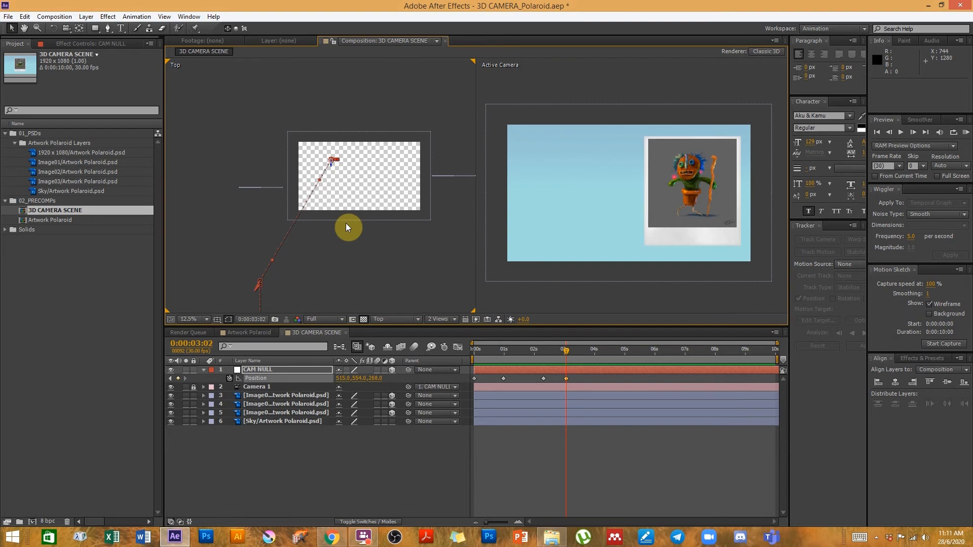
Fine-tune CAM NULL at 0:00:03:02 to X 819 and Z 412, framing the potted-plant creature polaroid.
drag(347, 168, 323, 206)
key(shift+Right)
key(shift+Right)
key(shift+Right)
key(shift+Up)
key(shift+Up)
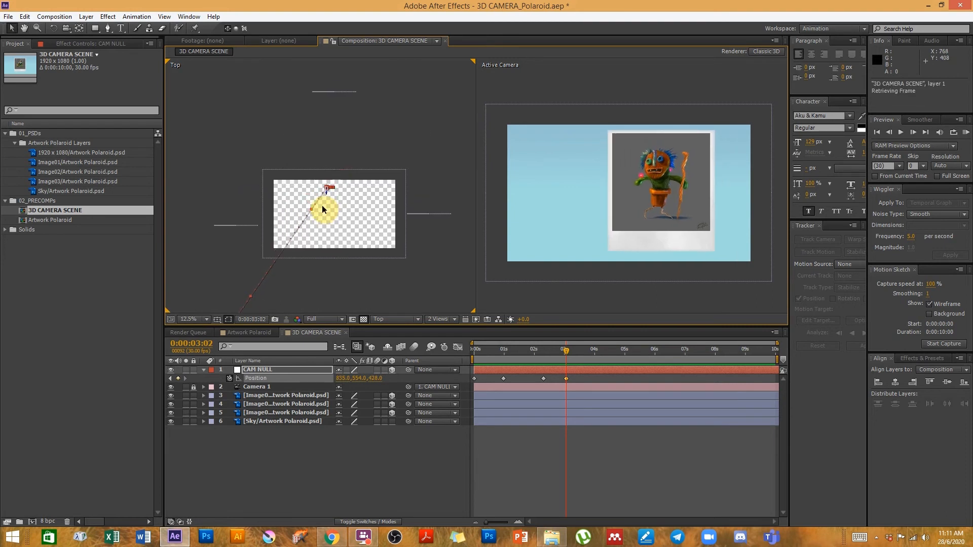
key(shift+Right)
key(Left)
key(Left)
key(Down)
key(Down)
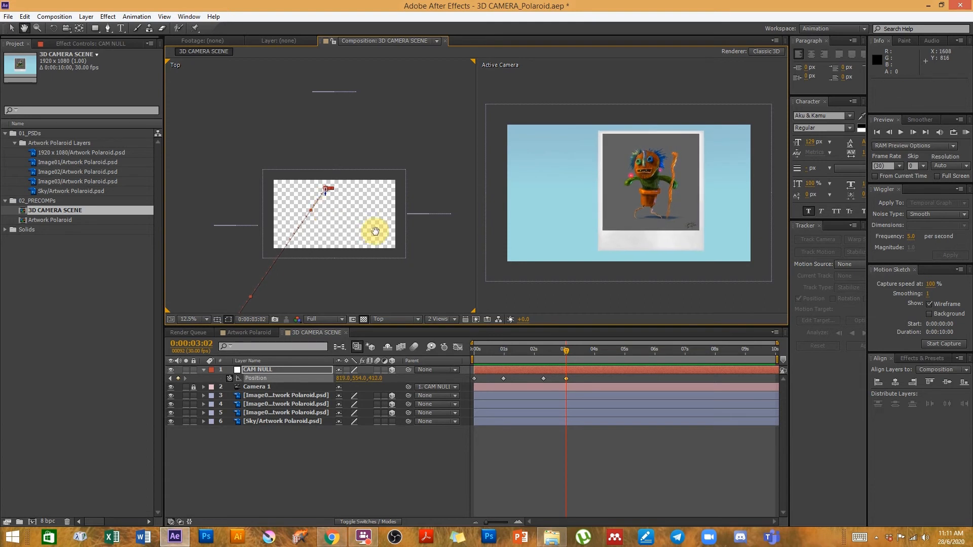
At 0:00:04:13, push CAM NULL in to Z 472 and pull the overshooting motion path tangent handle back close to the null.
drag(566, 351, 607, 348)
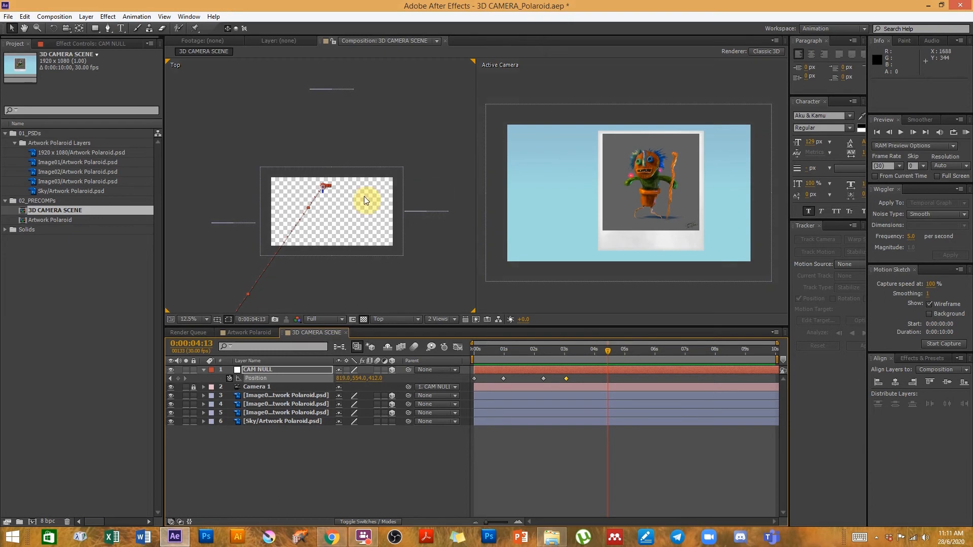
scroll(355, 190, up, 2)
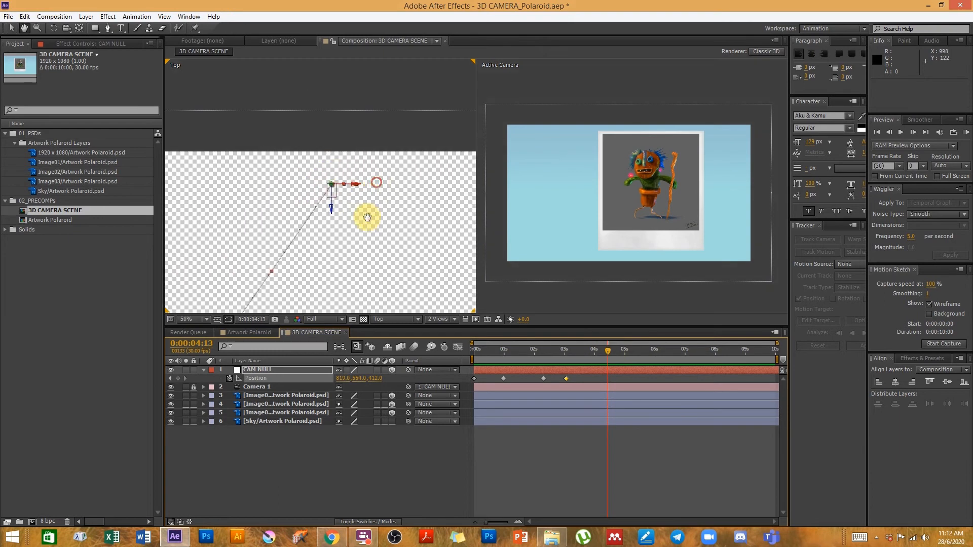
drag(345, 205, 363, 233)
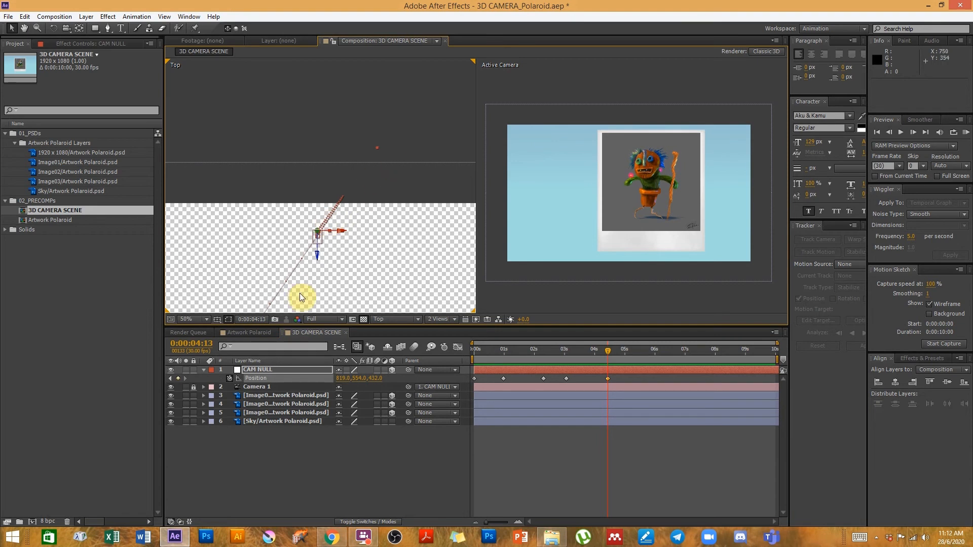
key(shift+Up)
key(shift+Up)
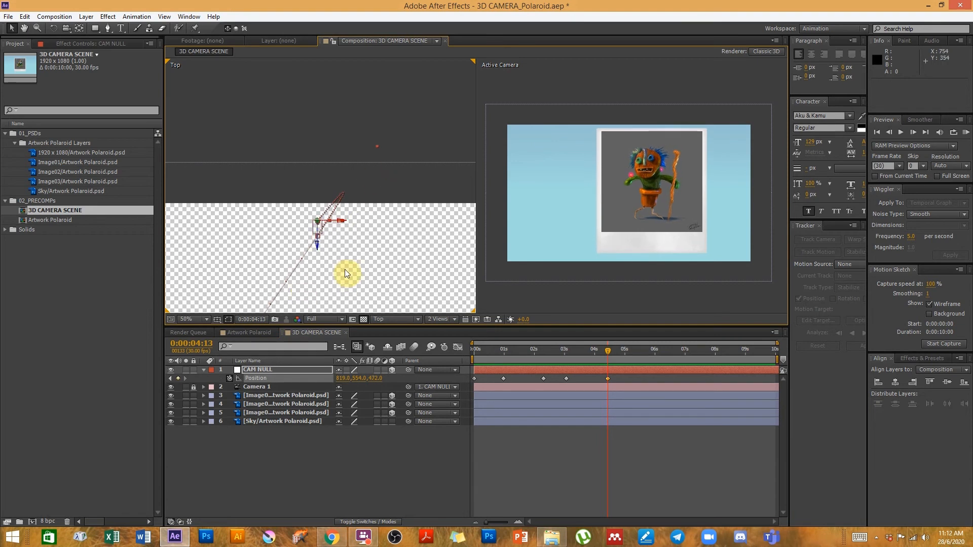
drag(376, 146, 319, 231)
At 0:00:05:04, start the move to the next polaroid by shifting CAM NULL to about X 1099 and Z 112.
click(606, 354)
drag(609, 356, 626, 364)
scroll(369, 254, down, 2)
key(space)
drag(404, 272, 356, 158)
key(shift+Right)
key(shift+Right)
key(shift+Right)
key(shift+Right)
key(shift+Right)
key(shift+Right)
key(shift+Right)
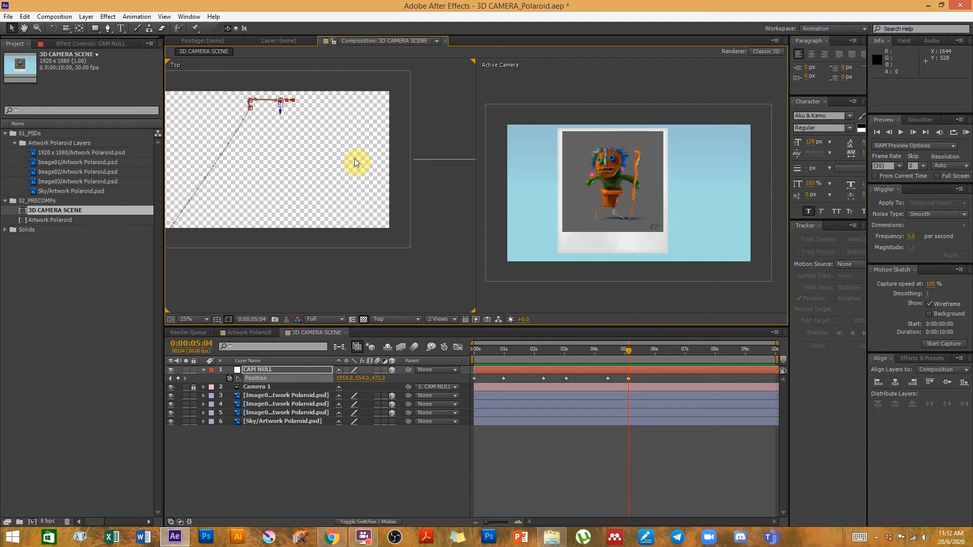
key(shift+Down)
key(shift+Down)
key(shift+Down)
key(shift+Down)
key(shift+Down)
key(shift+Down)
key(shift+Down)
key(shift+Down)
key(shift+Down)
key(shift+Down)
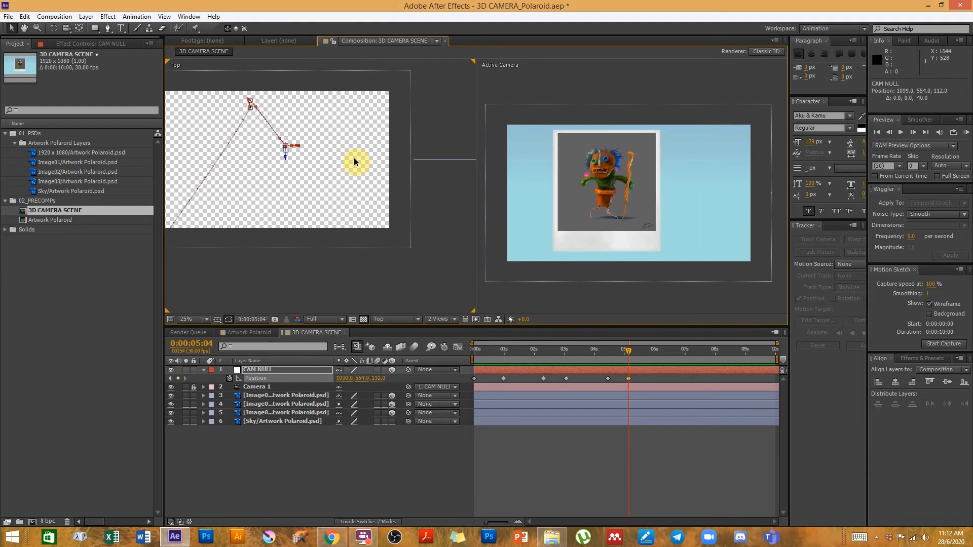
Shift CAM NULL further along X to about 1699 and pull it back along Z to about -328.
key(shift+Right)
key(shift+Right)
key(shift+Right)
key(shift+Right)
key(shift+Right)
key(shift+Right)
key(shift+Right)
key(shift+Right)
key(shift+Right)
key(shift+Right)
key(shift+Right)
key(shift+Right)
key(shift+Right)
key(shift+Right)
key(shift+Right)
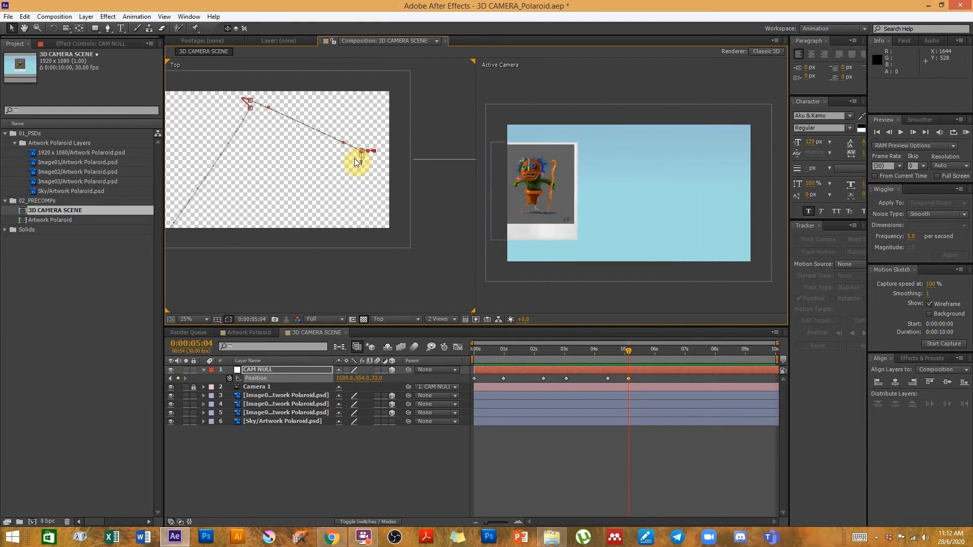
key(shift+Down)
key(shift+Down)
key(shift+Down)
key(shift+Down)
key(shift+Down)
key(shift+Down)
key(shift+Down)
key(shift+Down)
key(shift+Down)
key(shift+Down)
Move CAM NULL along X to about 2379 at 0:00:05:04, in front of the snail polaroid.
key(shift+Right)
key(shift+Right)
key(shift+Right)
key(shift+Right)
key(shift+Right)
key(shift+Right)
key(shift+Right)
key(shift+Right)
key(shift+Right)
key(shift+Right)
key(shift+Right)
key(shift+Right)
key(shift+Right)
key(shift+Right)
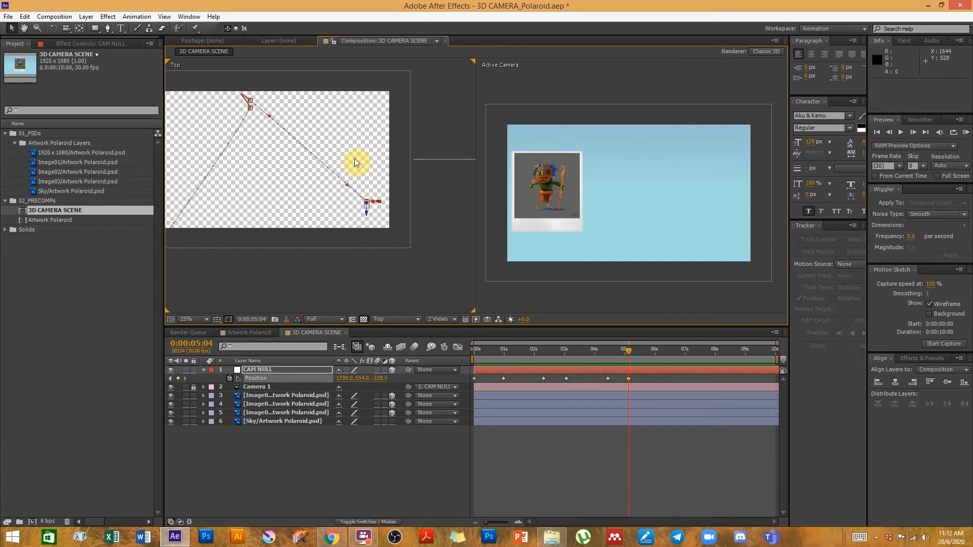
key(shift+Right)
key(shift+Right)
key(shift+Right)
Pull CAM NULL back along Z to -1048 and shift it to X 2459 to frame the snail polaroid.
key(shift+Down)
key(shift+Down)
key(shift+Down)
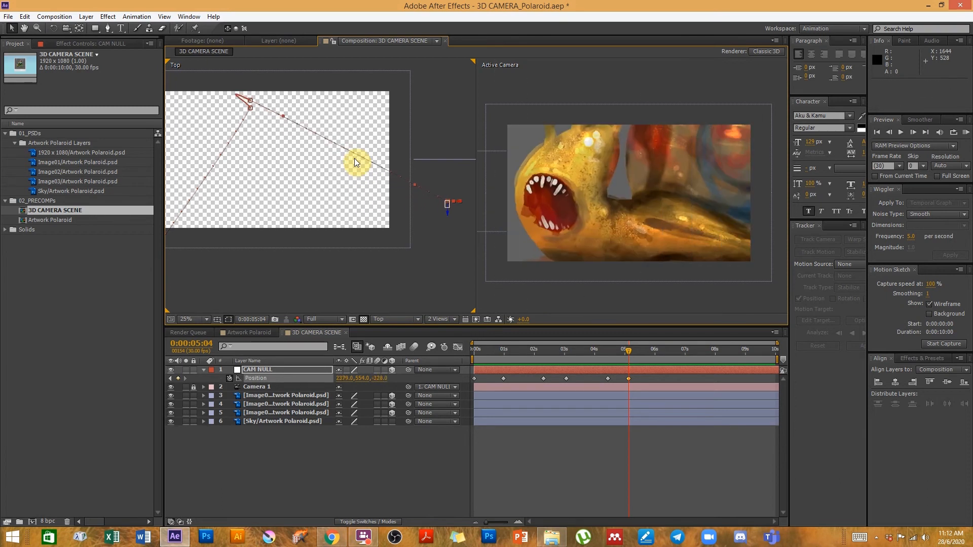
key(shift+Down)
key(shift+Down)
key(shift+Down)
key(shift+Down)
key(shift+Down)
key(shift+Down)
key(shift+Down)
key(shift+Down)
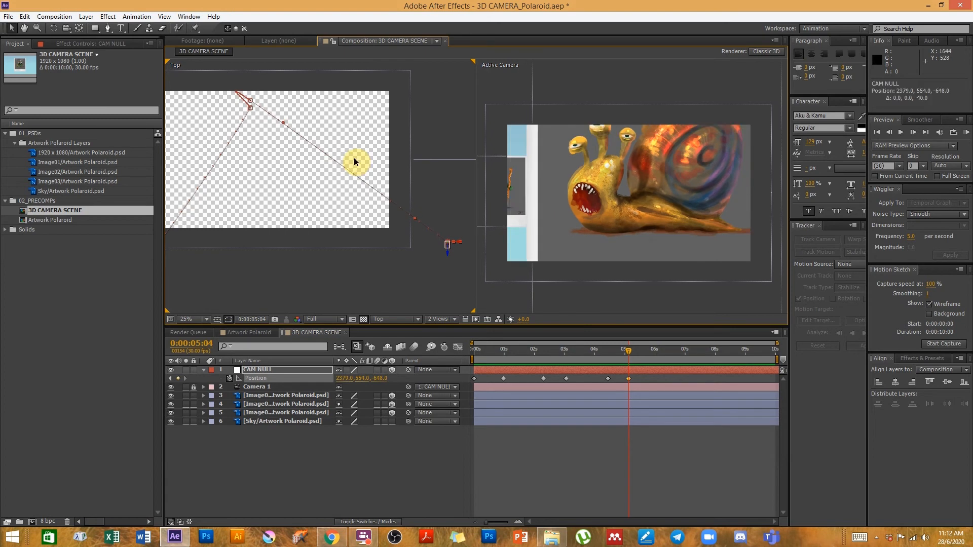
key(shift+Down)
key(shift+Down)
key(shift+Down)
key(shift+Down)
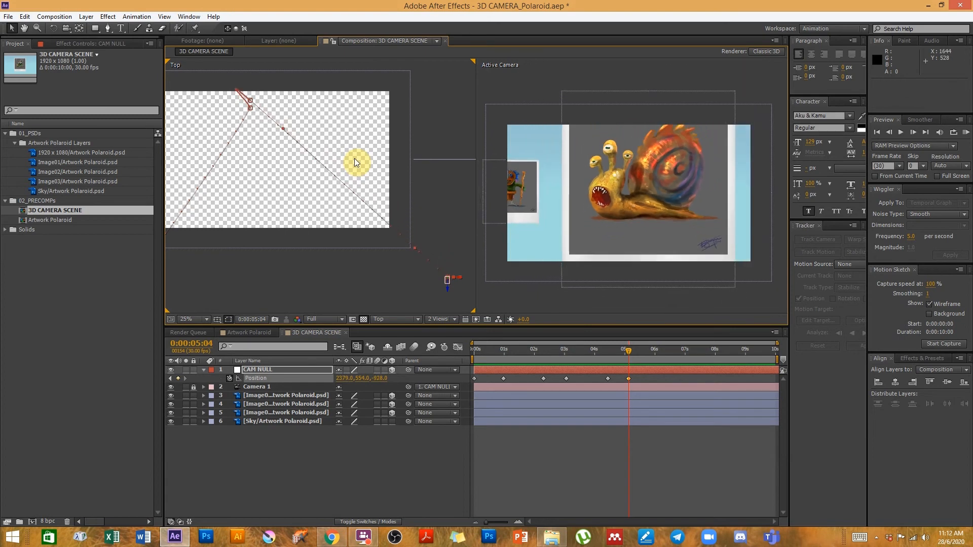
key(shift+Right)
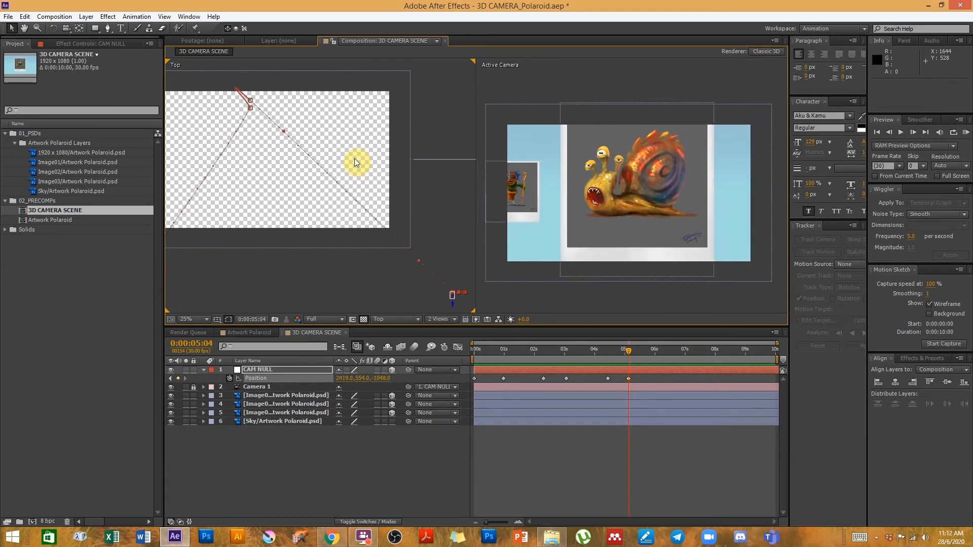
key(shift+Right)
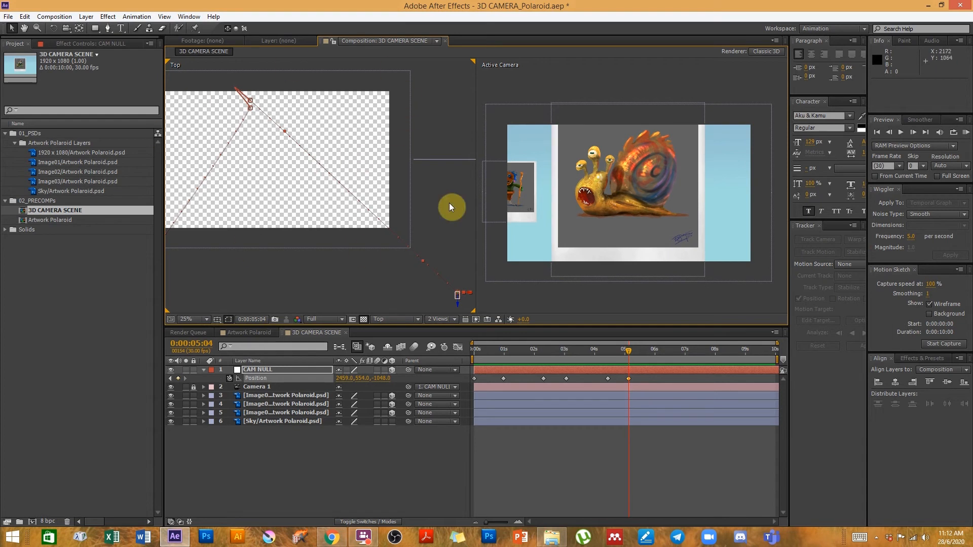
Examine CAM NULL's motion path near the snail polaroid from Custom View 1 and the Front view.
drag(378, 221, 316, 190)
scroll(321, 199, down, 1)
scroll(329, 227, up, 1)
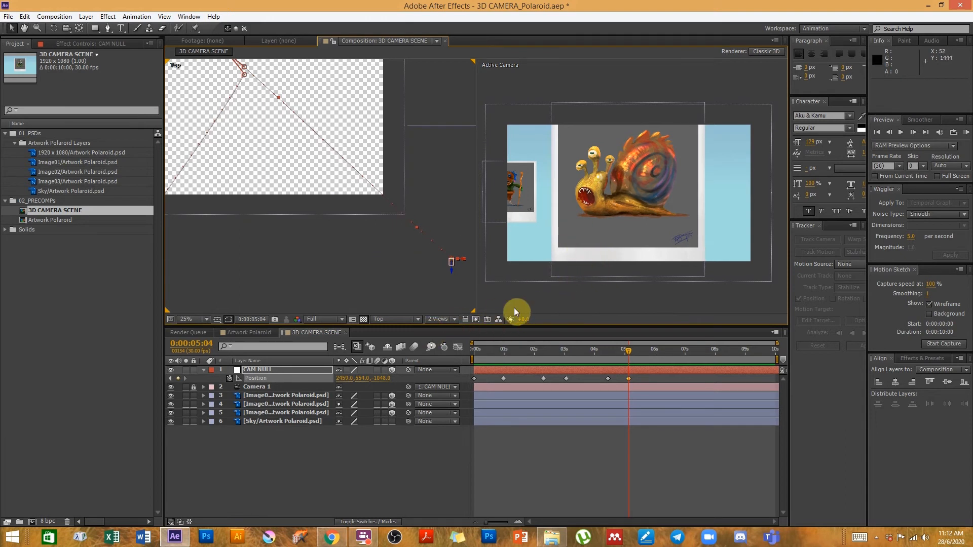
click(411, 320)
click(425, 432)
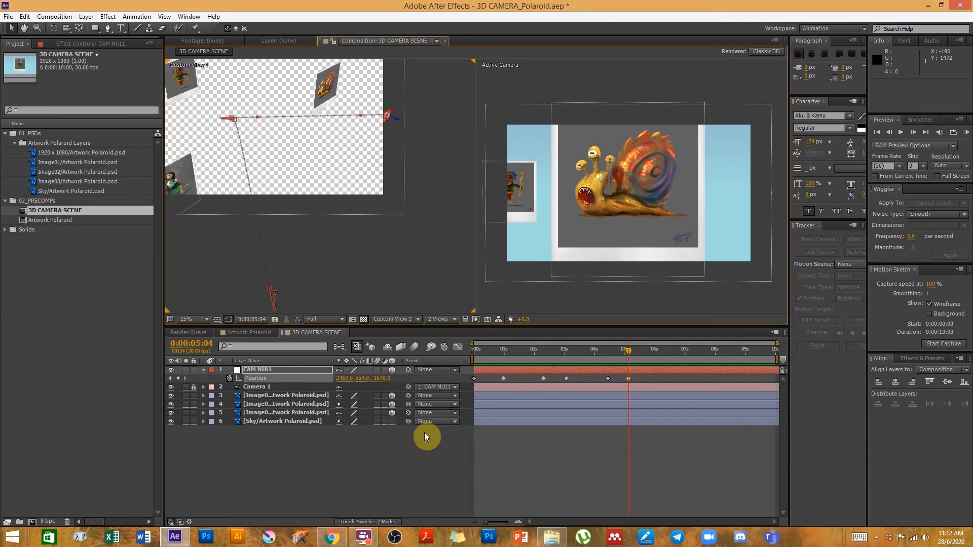
drag(388, 120, 402, 161)
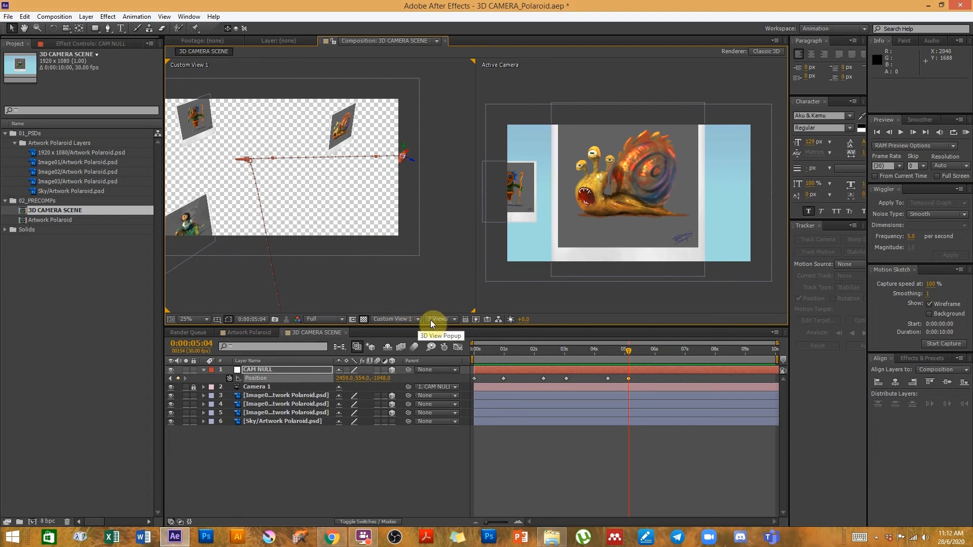
click(403, 320)
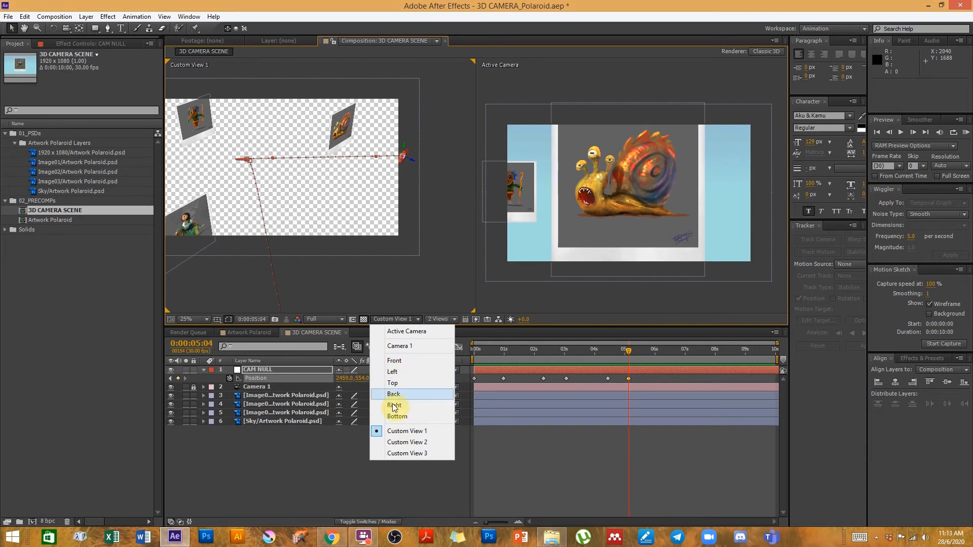
click(400, 364)
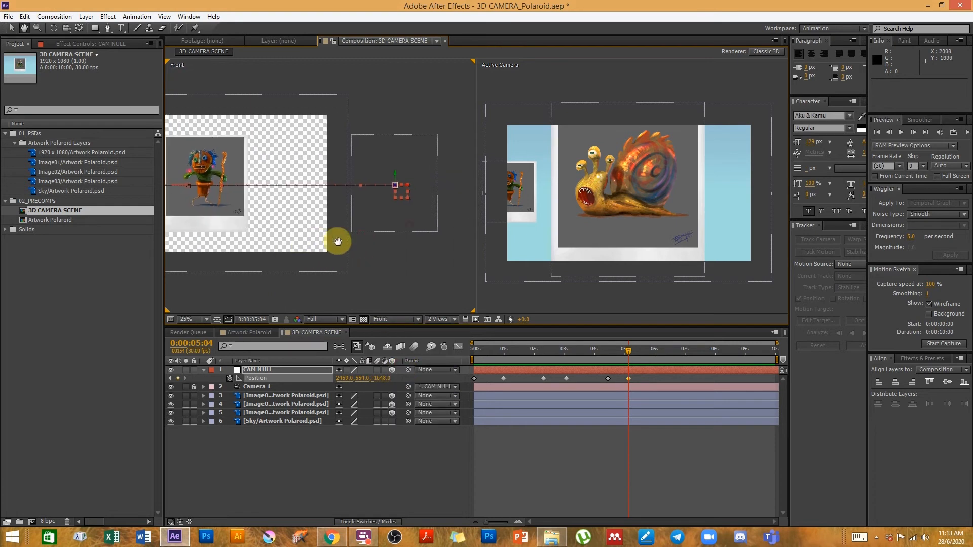
In the Top view, pull CAM NULL back along Z to about -1568 at 0:00:05:04.
click(397, 319)
click(409, 382)
key(h)
drag(413, 263, 331, 120)
key(v)
key(shift+Down)
key(shift+Down)
key(shift+Down)
key(shift+Down)
key(shift+Down)
key(shift+Down)
key(shift+Down)
key(shift+Down)
key(shift+Down)
key(shift+Down)
key(shift+Down)
key(shift+Down)
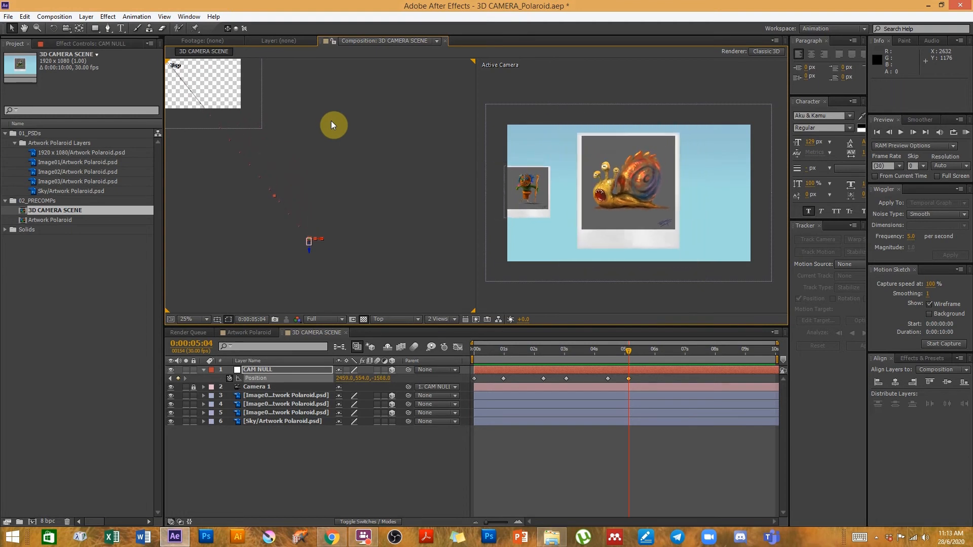
Add a CAM NULL position keyframe at 0:00:06:12 by pulling the null back along Z to -1728.
drag(632, 351, 667, 351)
key(shift+Down)
key(shift+Down)
key(shift+Down)
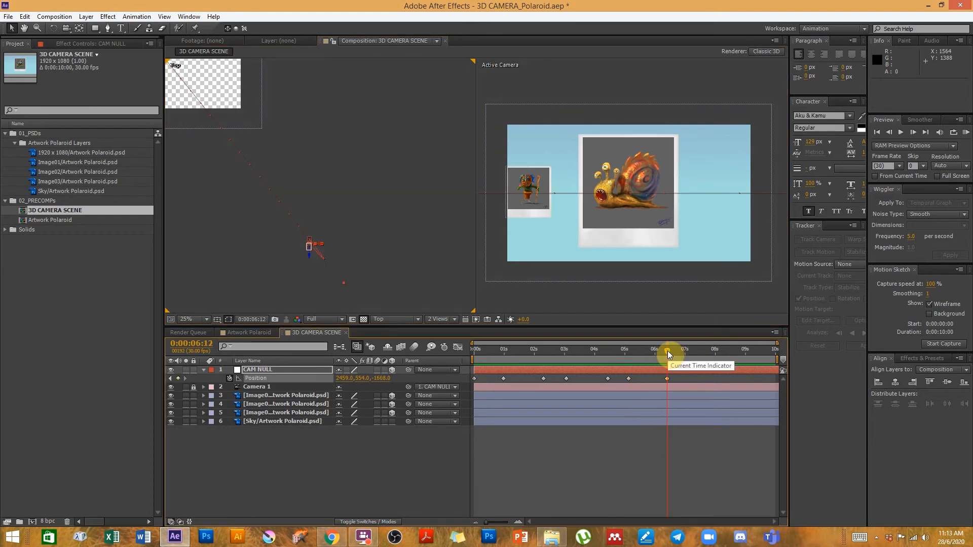
key(shift+Down)
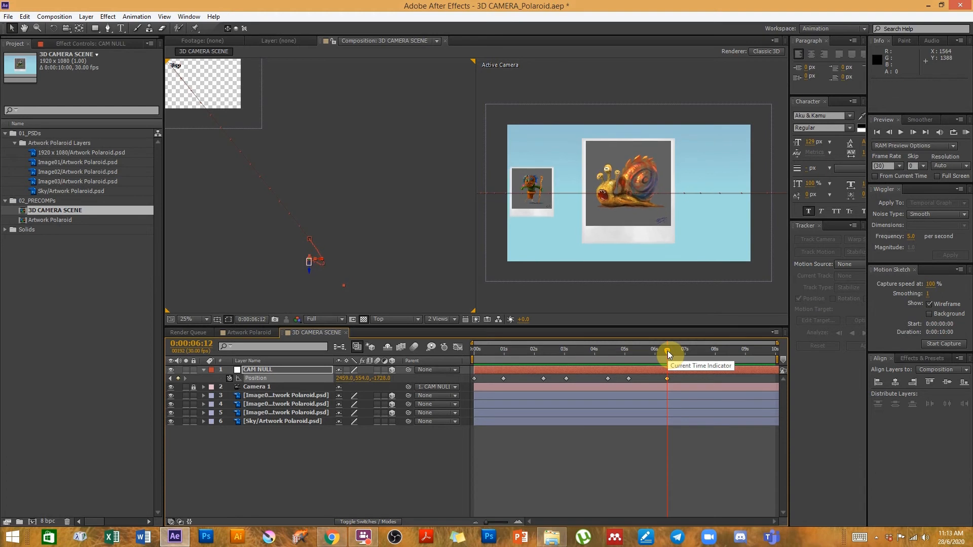
With the Convert Vertex tool, pull the stray path handle at the 0:00:03:02 keyframe in to about X 822, Z 450.
key(h)
drag(348, 239, 430, 232)
key(v)
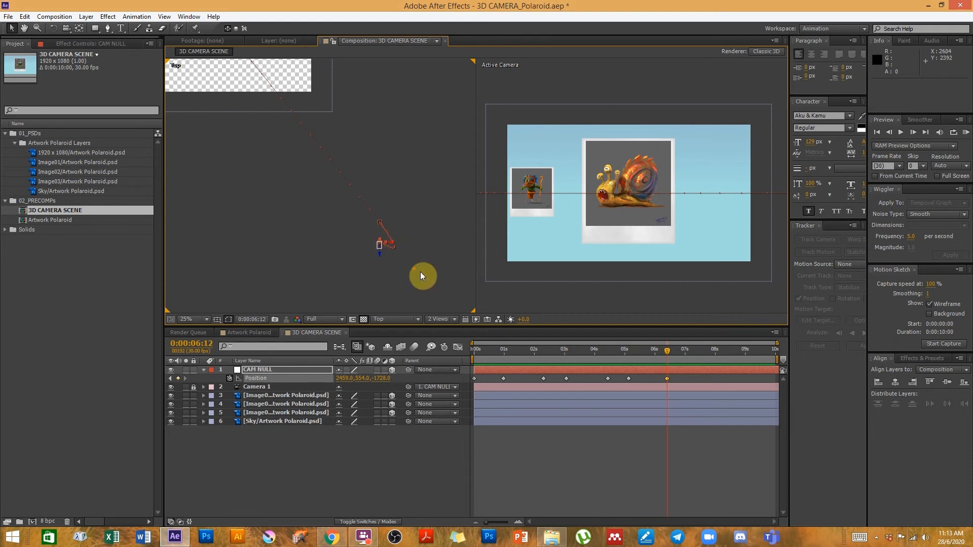
drag(415, 269, 409, 221)
scroll(425, 261, up, 1)
drag(458, 277, 418, 216)
key(space)
drag(300, 152, 378, 214)
drag(287, 127, 350, 264)
drag(281, 135, 368, 189)
click(343, 157)
drag(291, 60, 298, 78)
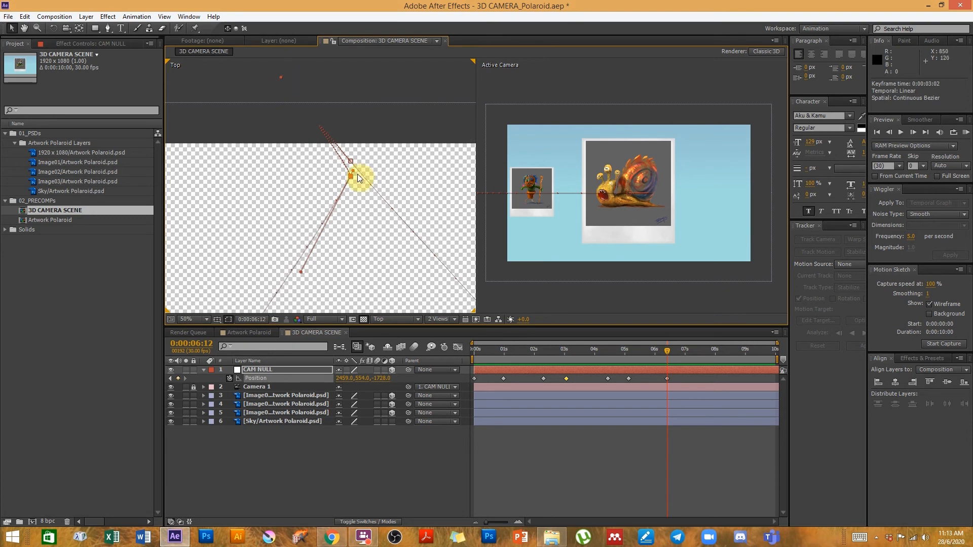
click(108, 29)
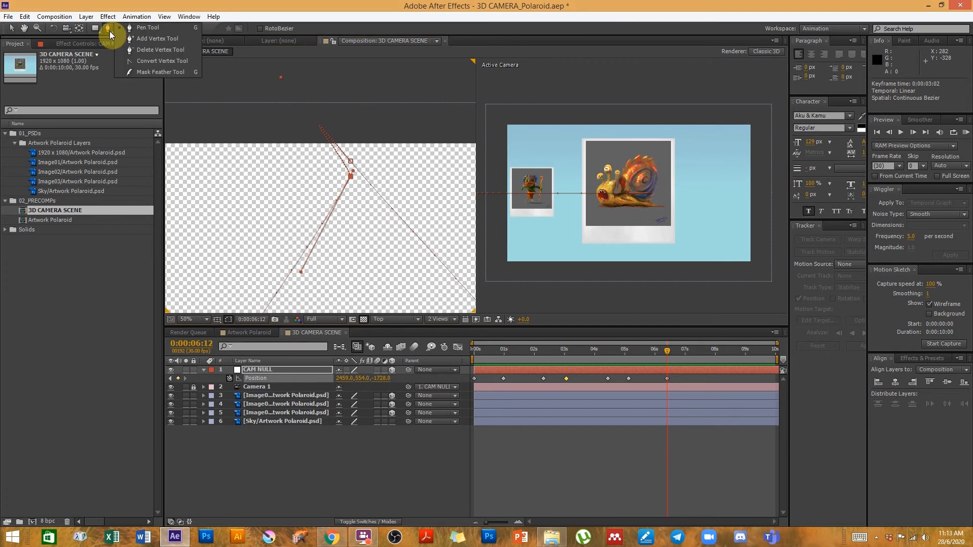
click(143, 65)
drag(281, 79, 350, 165)
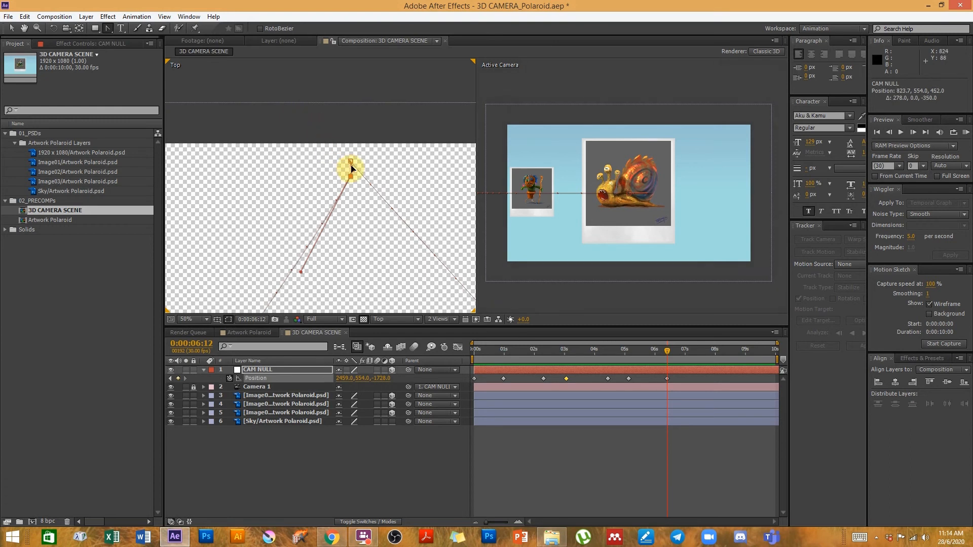
Straighten the short path segment after the 0:00:03:02 keyframe by shifting its handle to about X 819, Z 437.
scroll(355, 189, up, 3)
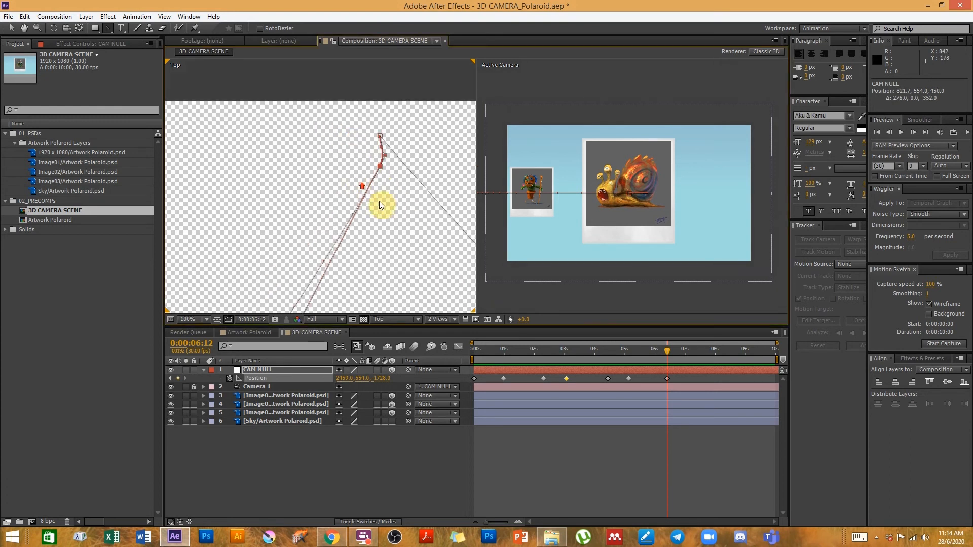
drag(391, 184, 333, 204)
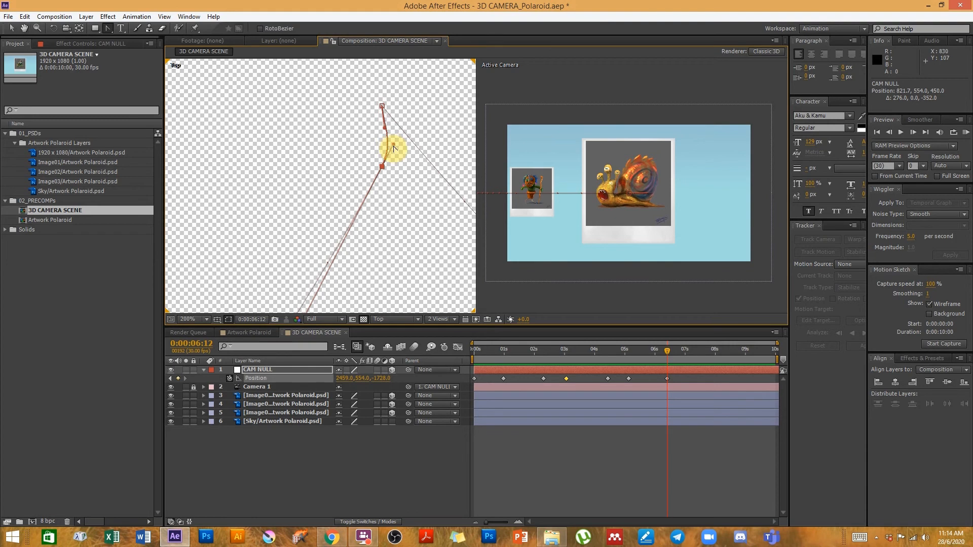
drag(394, 147, 382, 144)
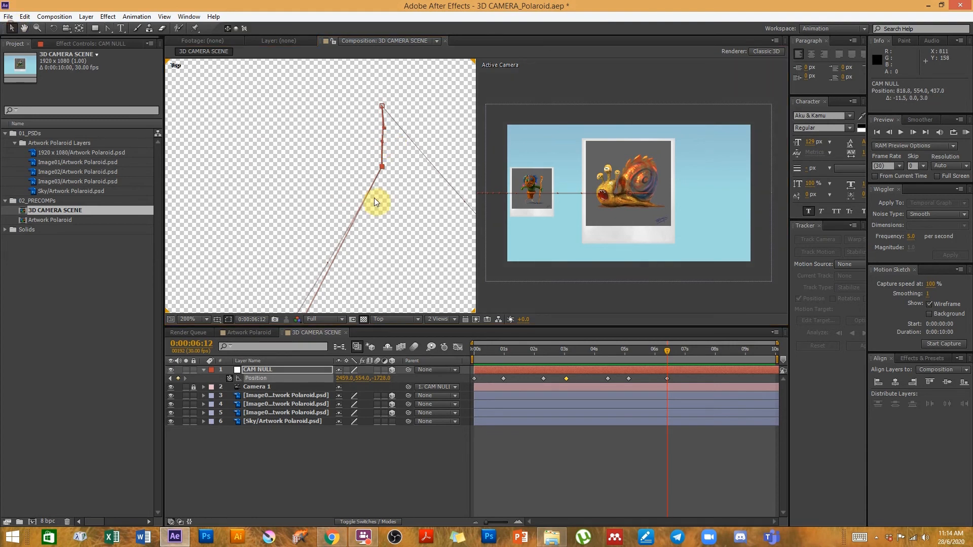
Remove the path loop at the 0:00:00:29 keyframe by converting its overshooting handle to about X -608, Z -1667, and deselect CAM NULL.
scroll(374, 198, down, 3)
key(space)
drag(349, 248, 435, 140)
drag(369, 230, 403, 117)
drag(262, 222, 359, 156)
drag(354, 220, 385, 166)
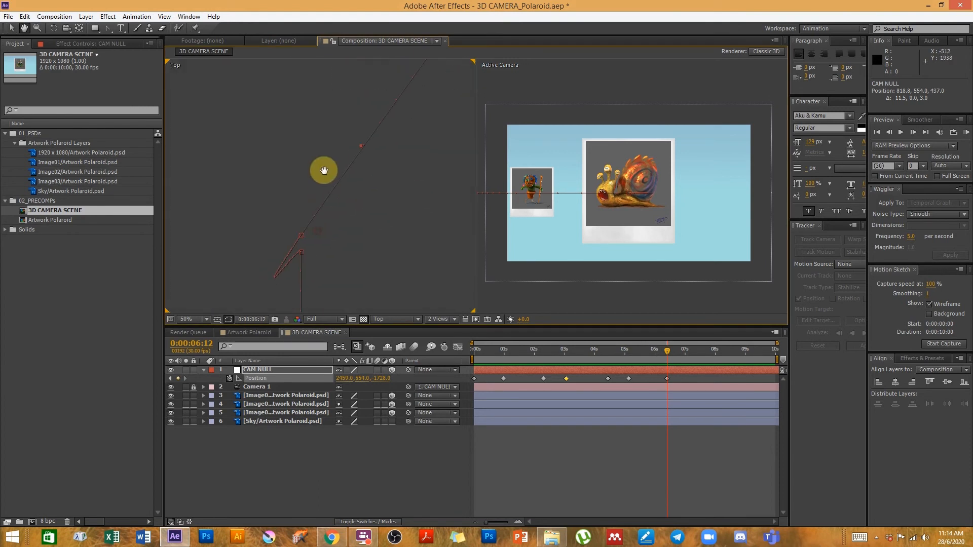
click(301, 252)
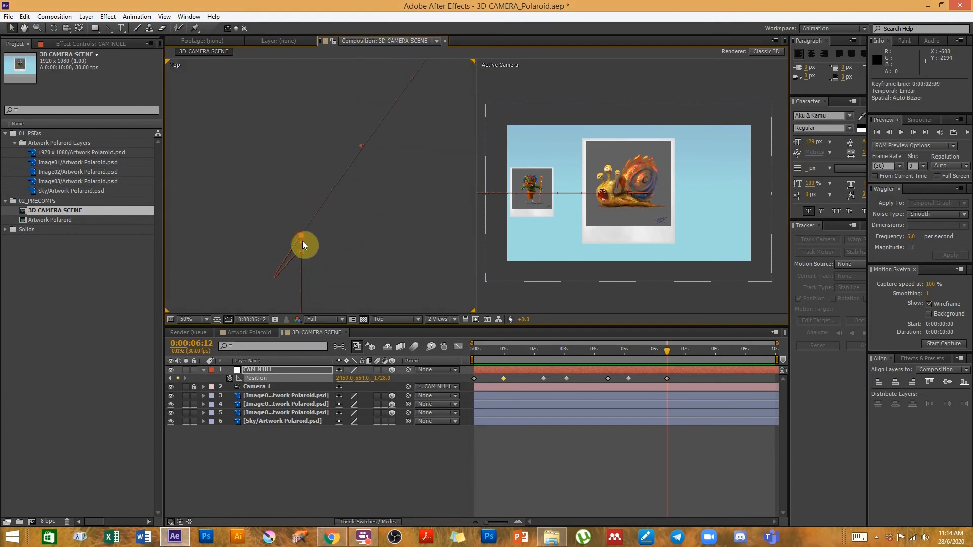
key(space)
drag(293, 272, 350, 206)
click(351, 194)
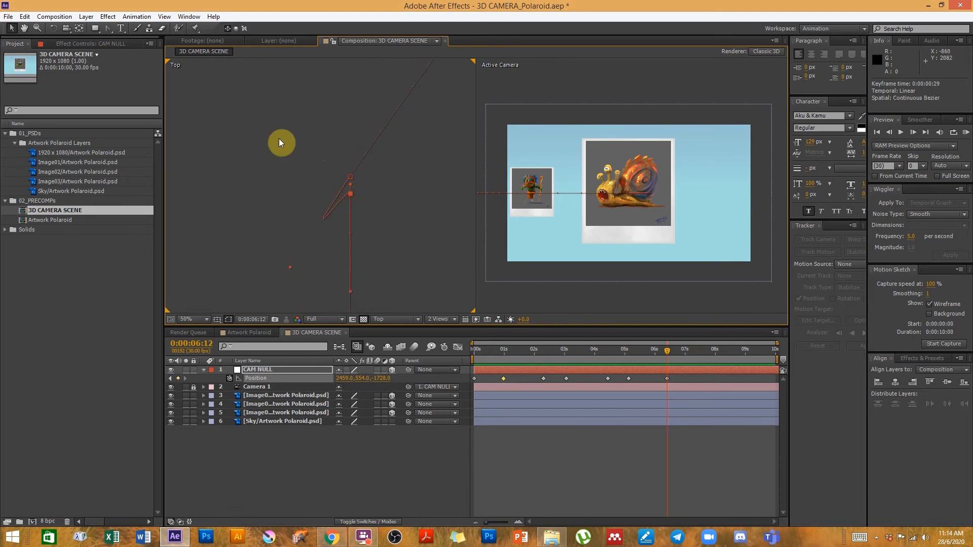
click(107, 28)
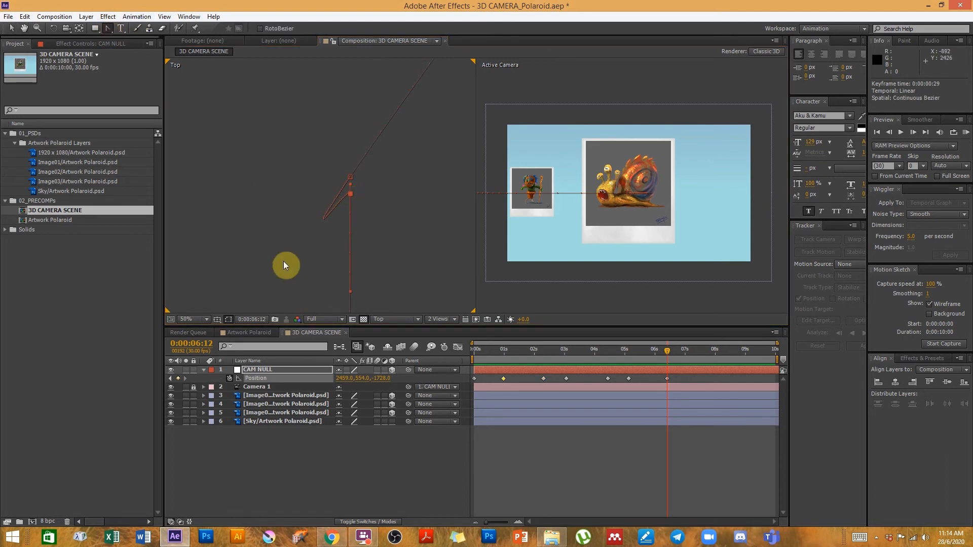
drag(290, 267, 323, 198)
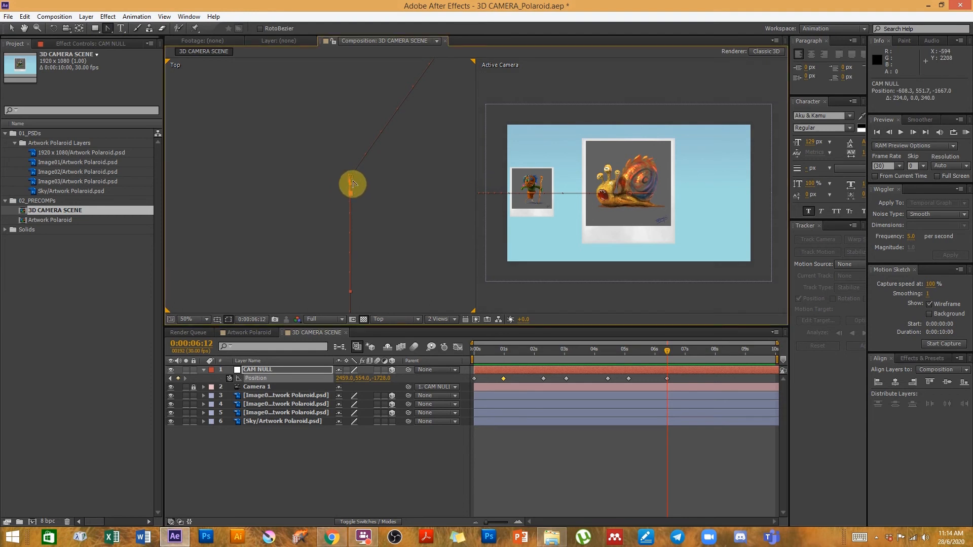
drag(350, 180, 342, 187)
drag(358, 168, 342, 191)
click(11, 28)
click(293, 217)
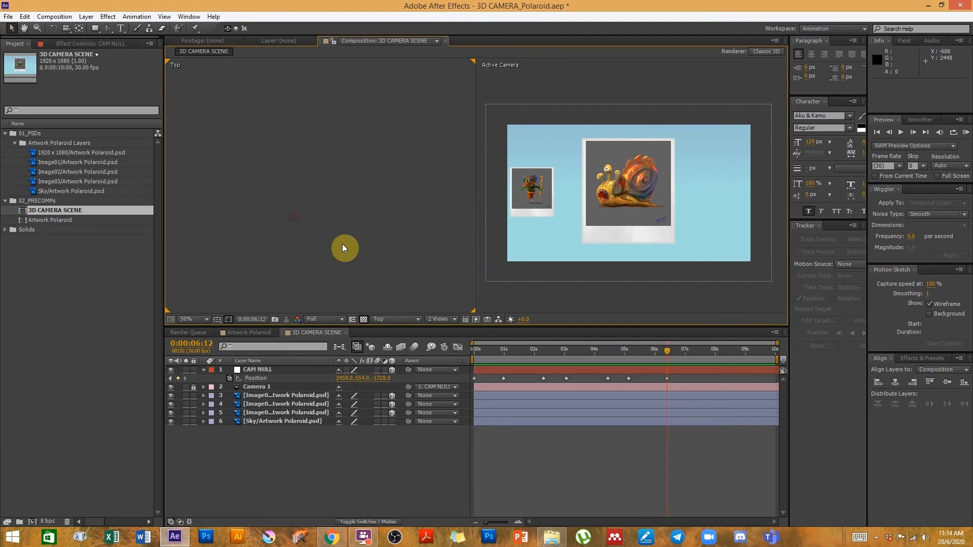
Scrub the timeline from 0:00:00:00 to about 0:00:06:12 and check the camera move in the Top and Active Camera views.
scroll(363, 226, down, 4)
click(473, 350)
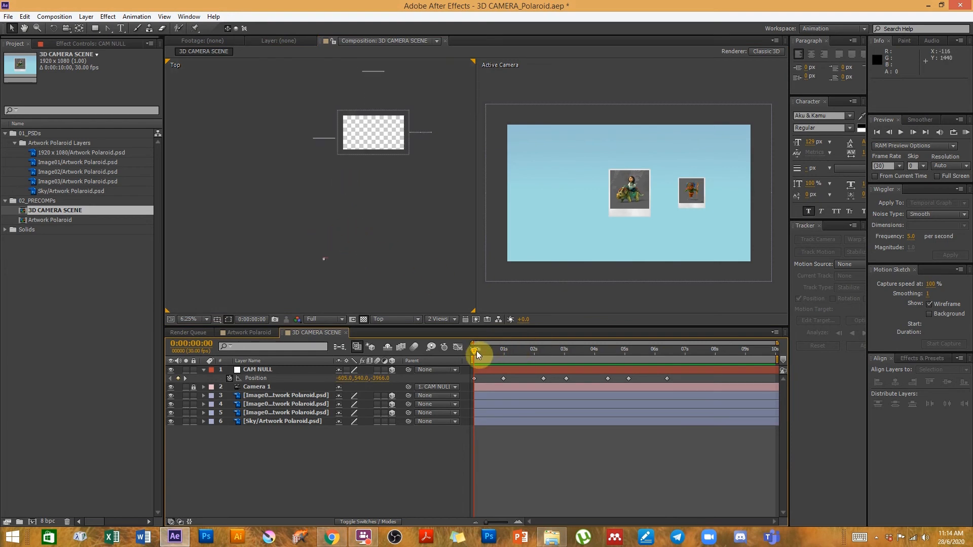
drag(476, 351, 642, 357)
key(h)
drag(403, 164, 318, 194)
scroll(393, 267, up, 1)
key(space)
key(v)
drag(644, 352, 667, 355)
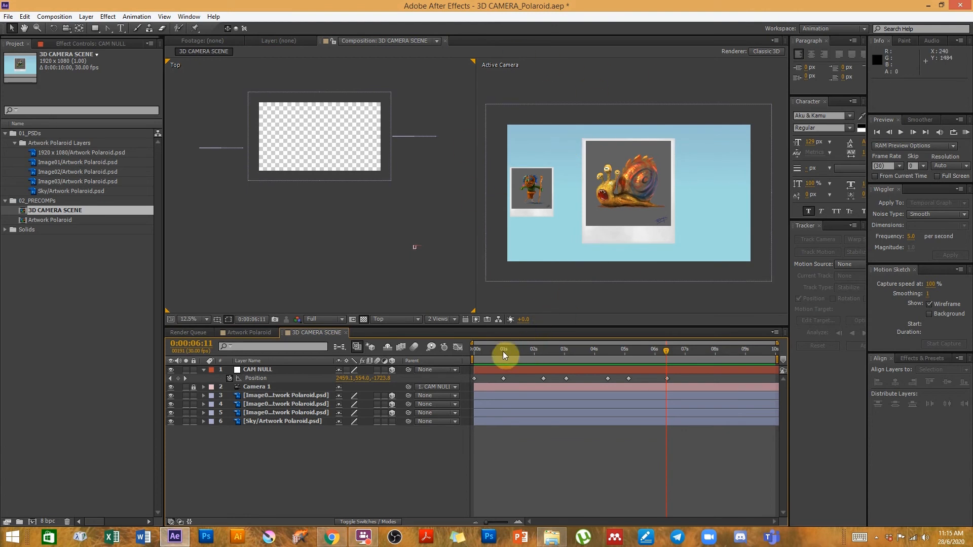
mouse_move(488, 351)
mouse_down()
mouse_move(523, 355)
mouse_move(503, 357)
mouse_up()
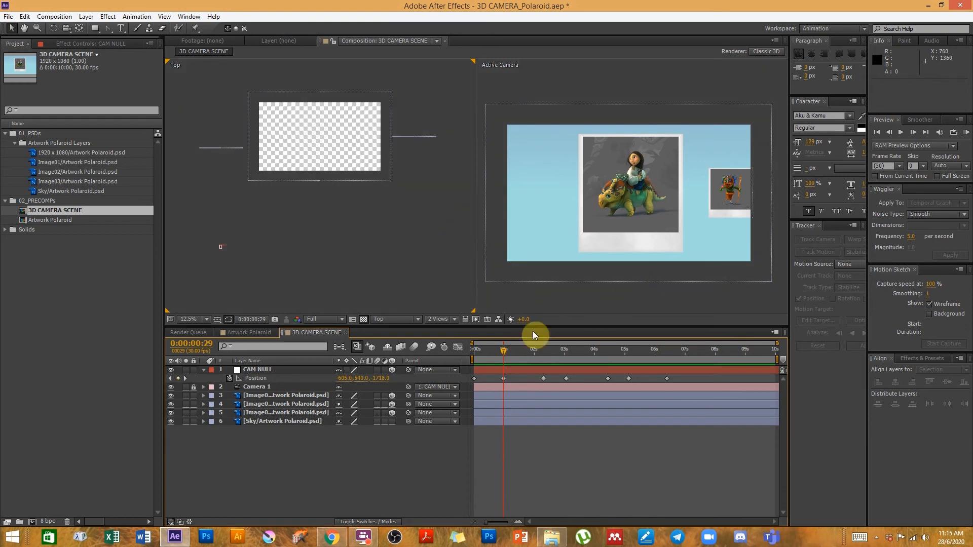
Select CAM NULL and bend its path away from the first polaroid using the third Position keyframe's outgoing handle in the Top view.
click(258, 370)
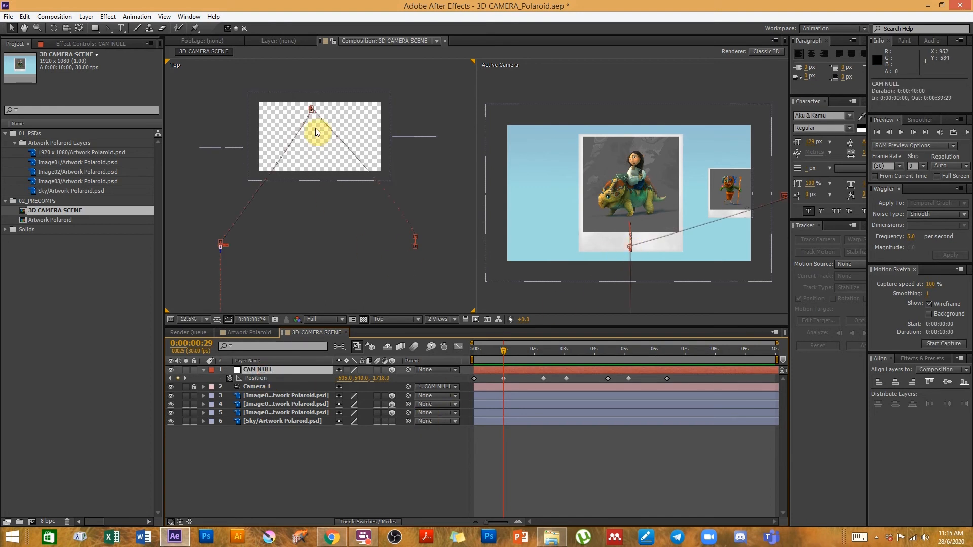
drag(507, 356, 547, 349)
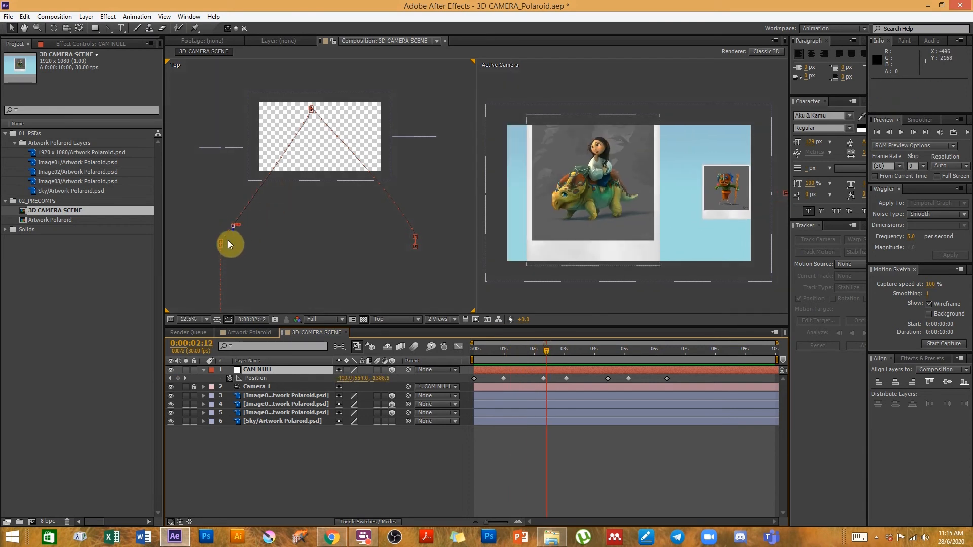
scroll(225, 241, up, 1)
drag(225, 241, 419, 200)
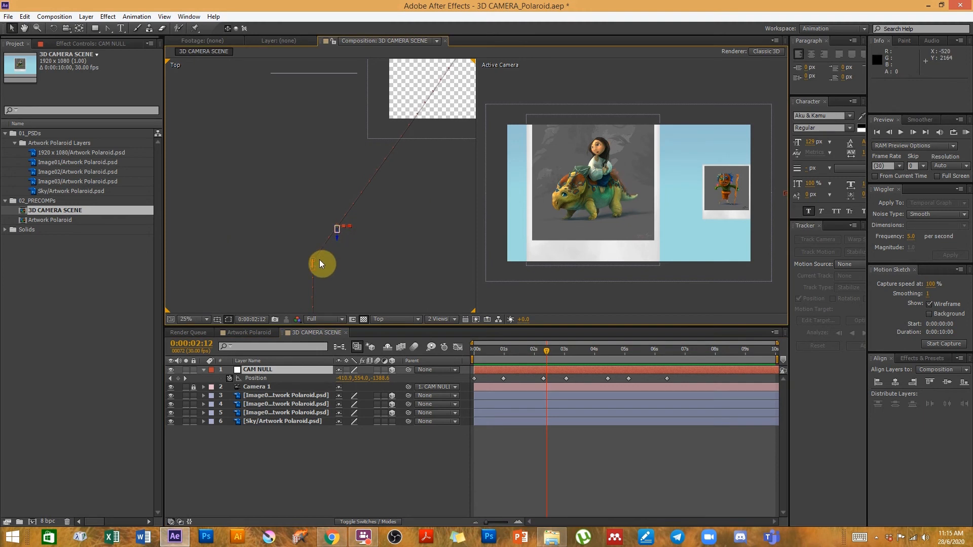
drag(317, 256, 353, 267)
scroll(353, 267, down, 1)
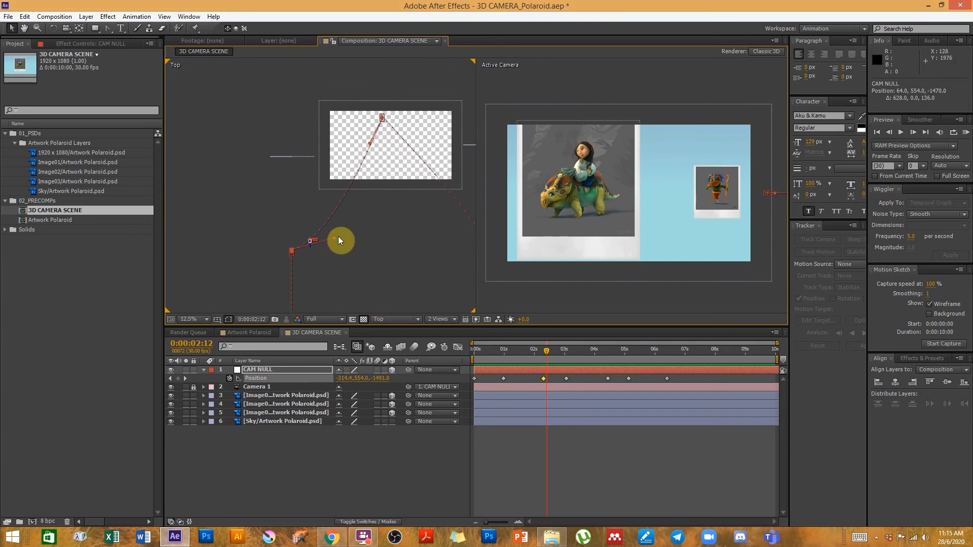
drag(334, 239, 349, 233)
Refine the third keyframe's path handle in Custom View 1 to about X 429, Z -1491, and return to the Top view.
click(393, 319)
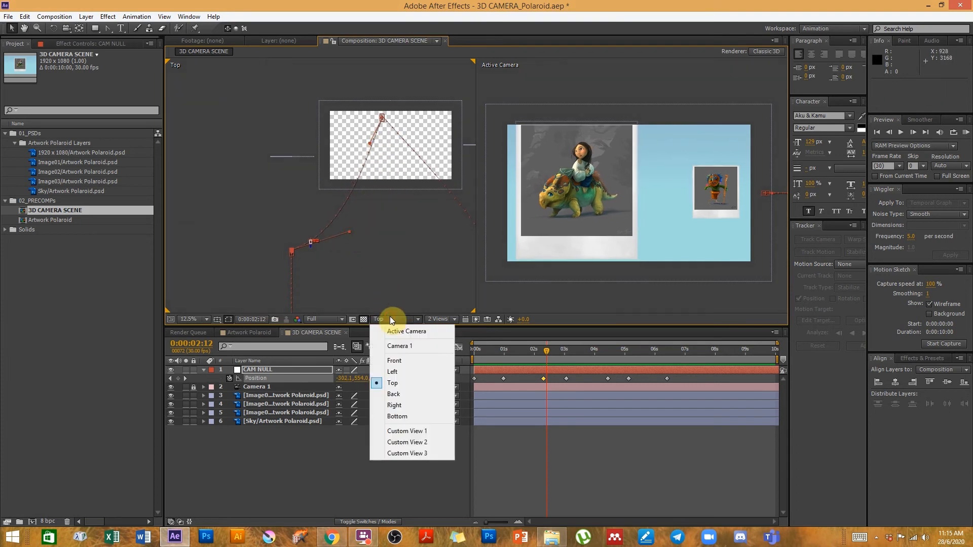
click(417, 431)
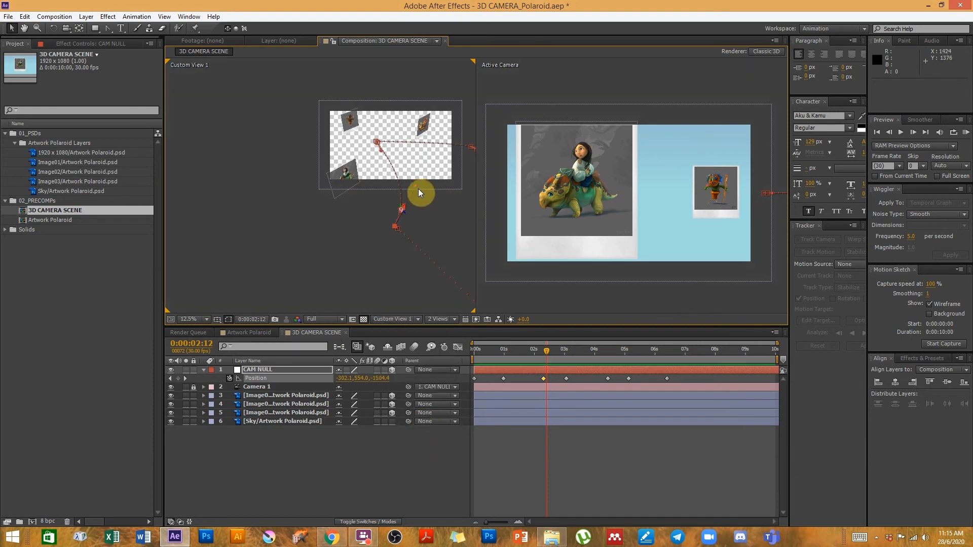
drag(415, 184, 423, 223)
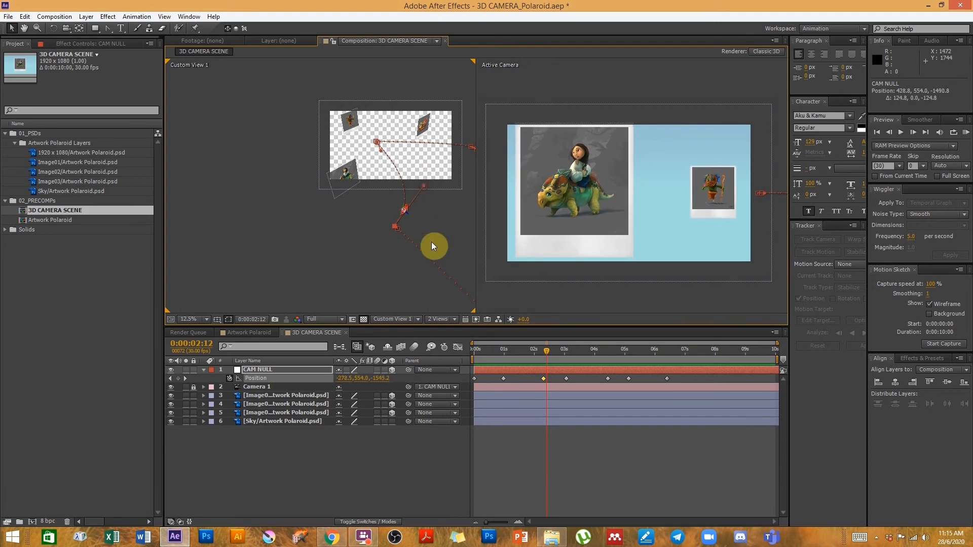
click(403, 319)
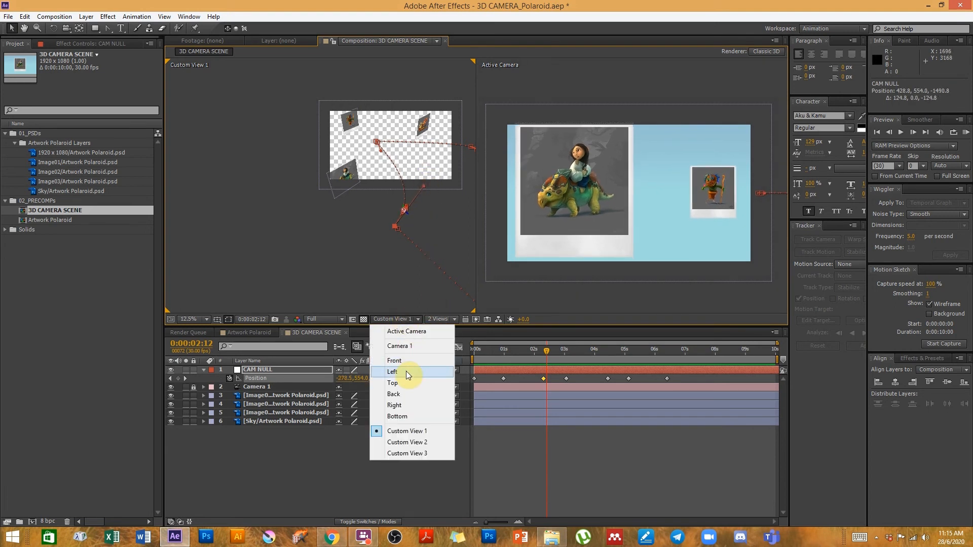
click(404, 383)
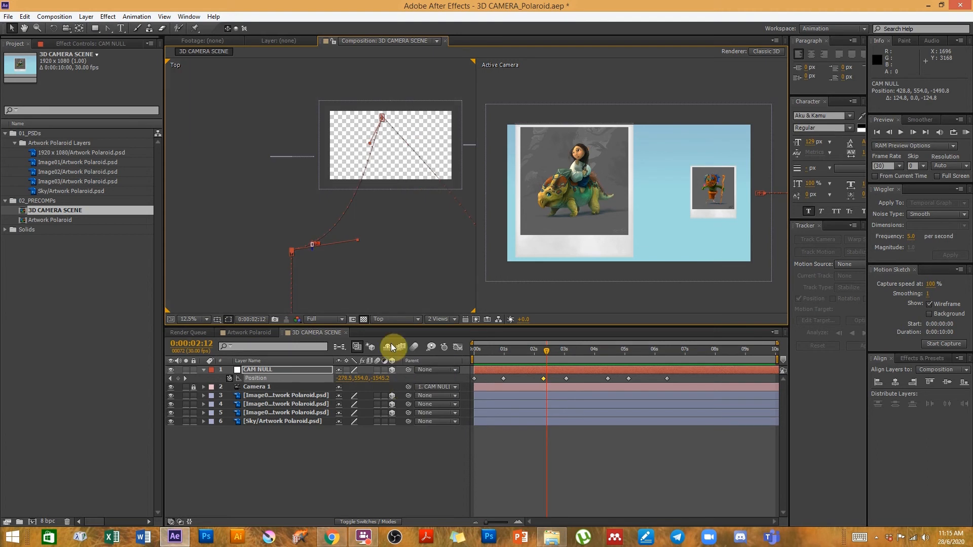
In the Left view, raise the CAM NULL path handle near the middle polaroid above the line of travel.
click(385, 319)
click(392, 373)
key(h)
drag(397, 219, 341, 233)
key(period)
drag(382, 193, 324, 195)
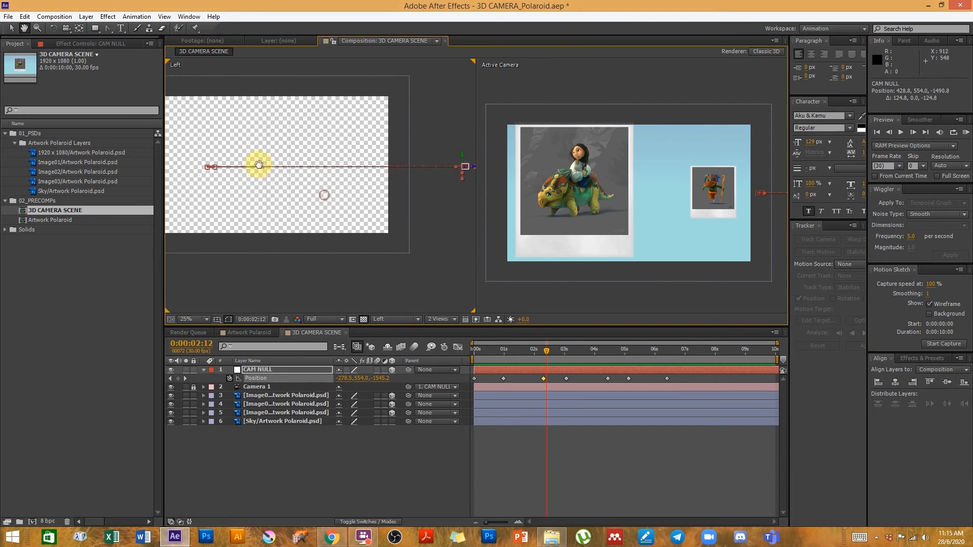
drag(265, 168, 309, 147)
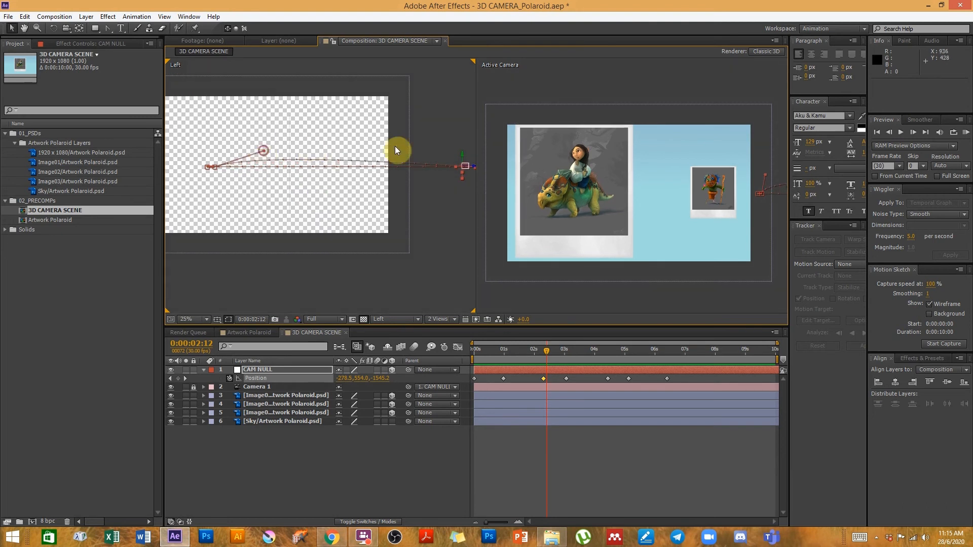
drag(448, 166, 391, 162)
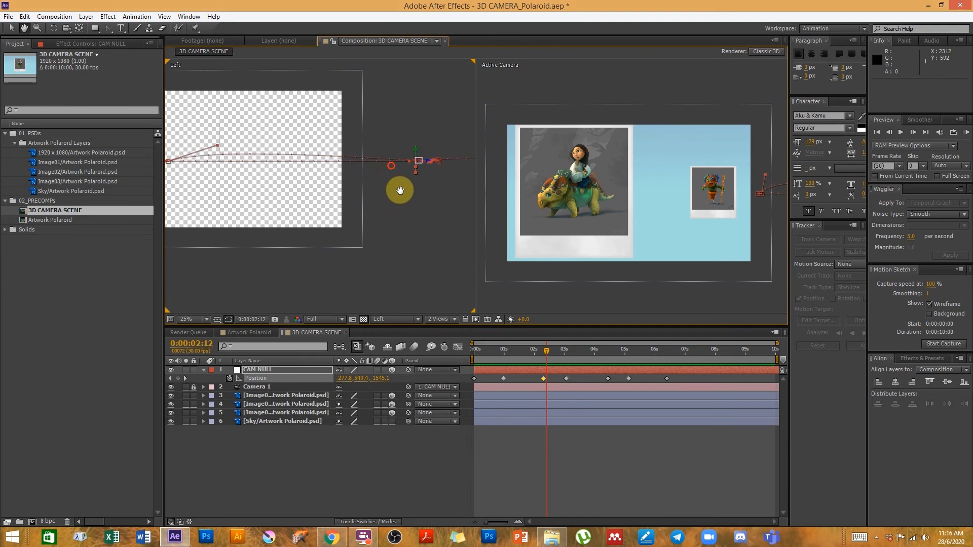
In the Top view, curve the path toward the snail polaroid by moving the 0:00:05:04 keyframe's incoming handle to about X 1991, Z -1538.
click(391, 324)
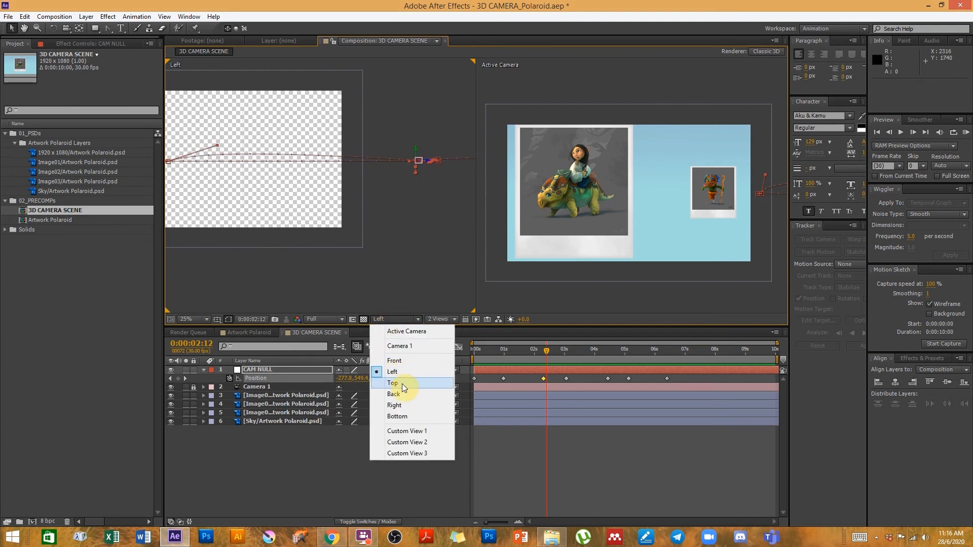
click(397, 384)
click(237, 144)
mouse_move(237, 144)
mouse_down()
mouse_move(223, 208)
mouse_move(242, 228)
mouse_move(347, 78)
mouse_move(448, 142)
mouse_move(464, 135)
mouse_move(404, 193)
mouse_up()
click(109, 28)
click(11, 28)
drag(326, 121, 282, 190)
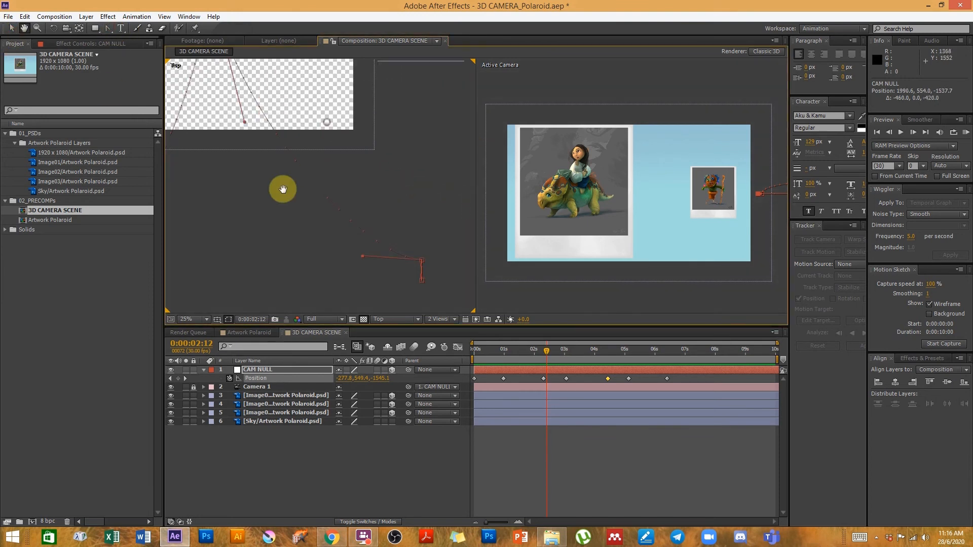
Scrub the timeline to check the curved camera move, return to 0:00:00:29, and select CAM NULL to show its motion path.
scroll(303, 191, down, 1)
click(566, 448)
drag(547, 351, 650, 349)
click(350, 224)
key(space)
drag(273, 226, 361, 231)
mouse_move(512, 349)
mouse_down()
mouse_move(481, 351)
mouse_move(503, 362)
mouse_up()
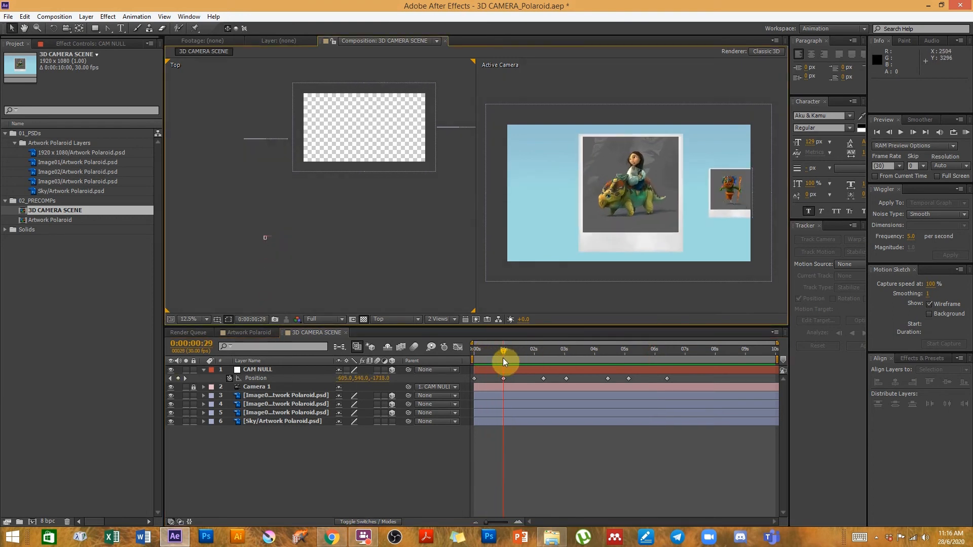
click(278, 373)
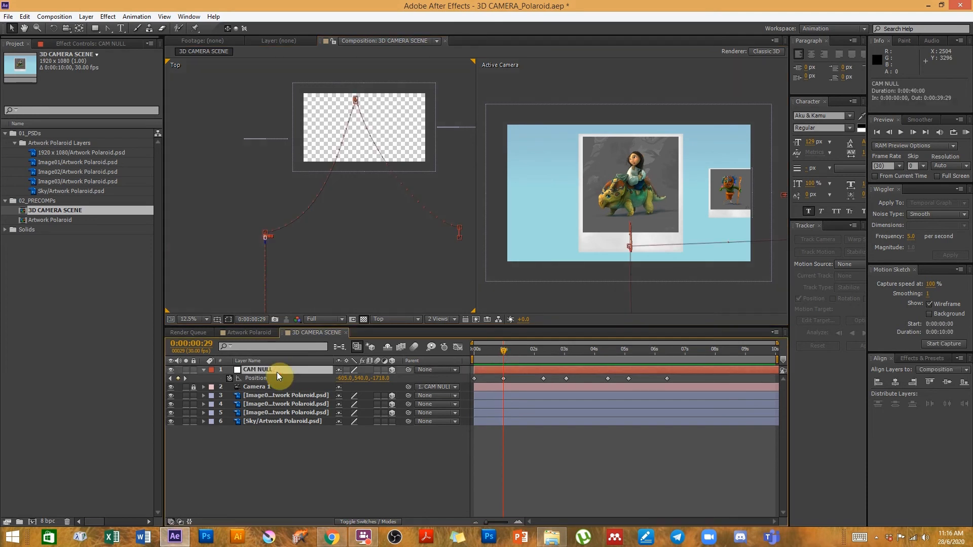
Start keyframing CAM NULL's X, Y and Z Rotation at 0:00:00:00, alongside its existing Position keyframes.
key(shift+r)
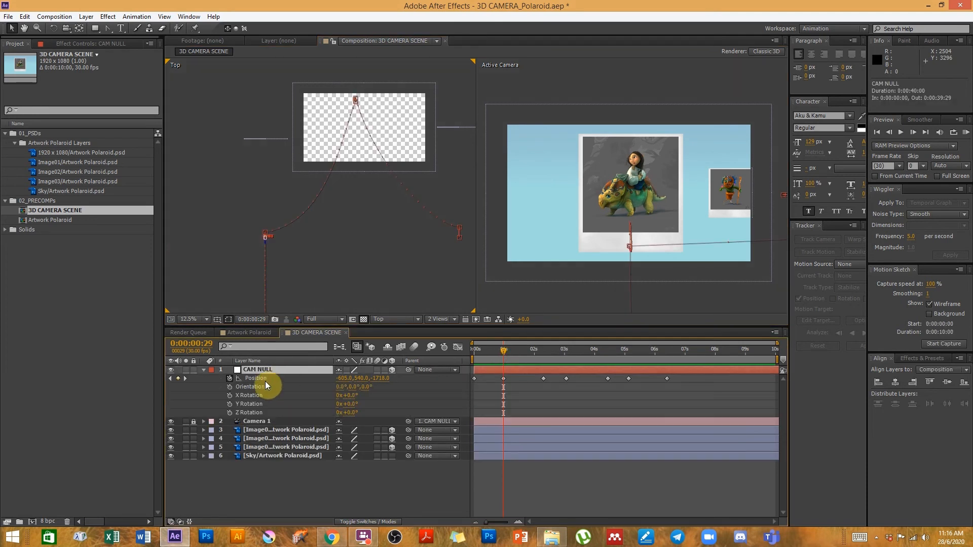
drag(481, 355, 431, 356)
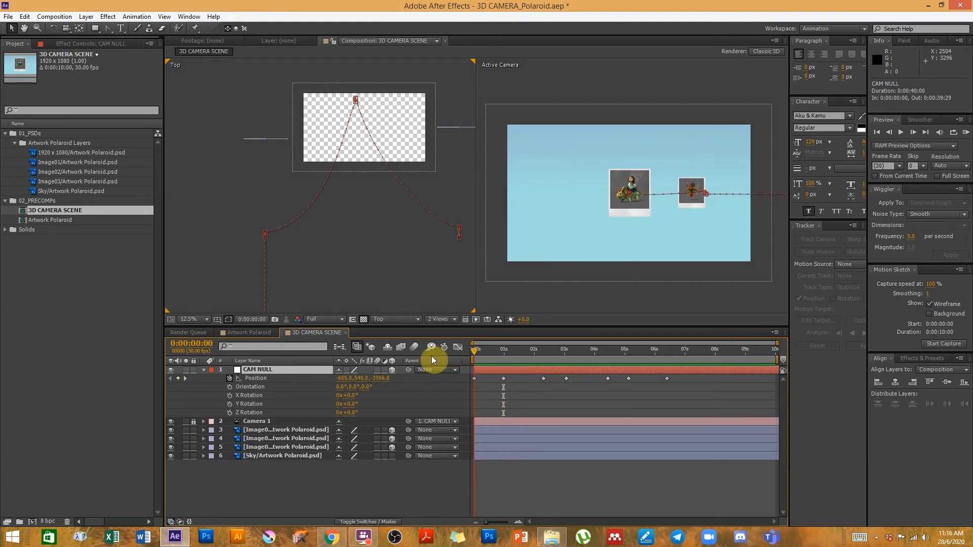
click(229, 395)
click(229, 404)
click(229, 413)
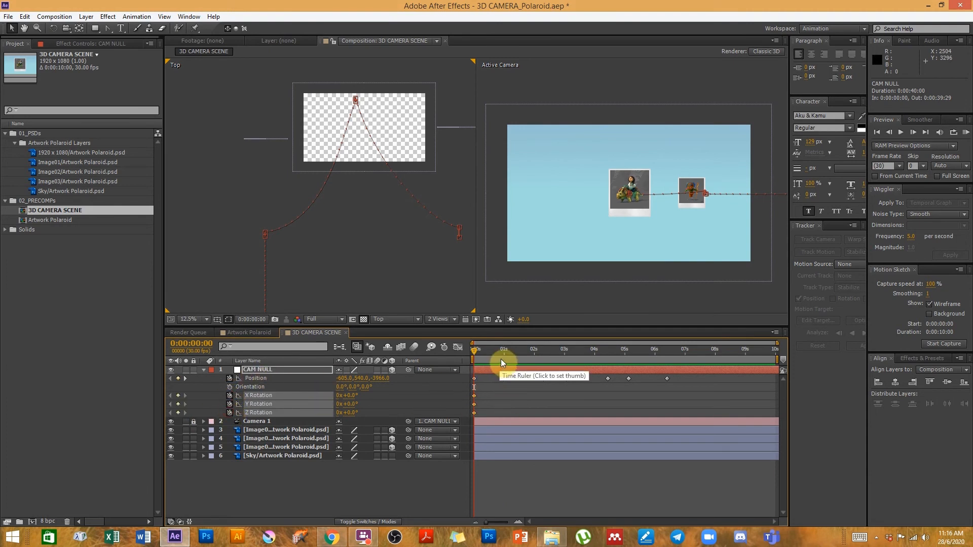
At 0:00:00:29, angle the first polaroid layer by setting its Y Rotation to -17° and Z Rotation to -4°.
drag(488, 354, 503, 357)
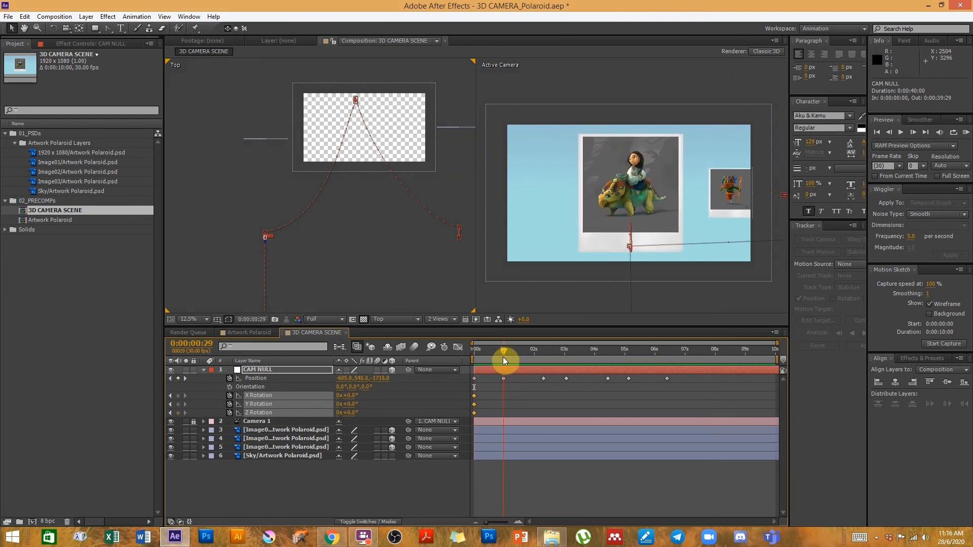
click(266, 431)
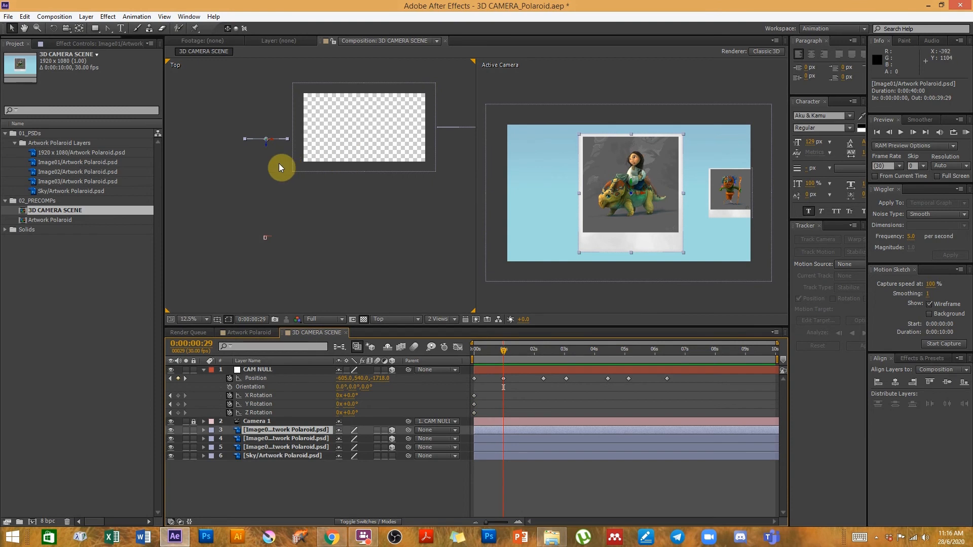
key(r)
mouse_move(352, 459)
mouse_down()
mouse_move(352, 448)
mouse_move(348, 466)
mouse_up()
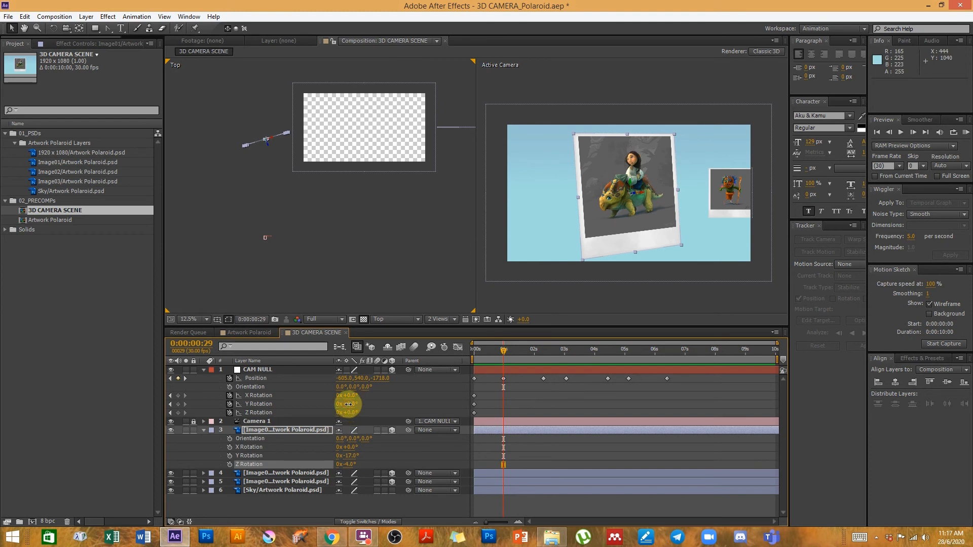
Reframe the girl polaroid at 0:00:00:29 with CAM NULL's Position at about -524, 540, -1793.8 and Y Rotation at -5°.
drag(349, 404, 342, 406)
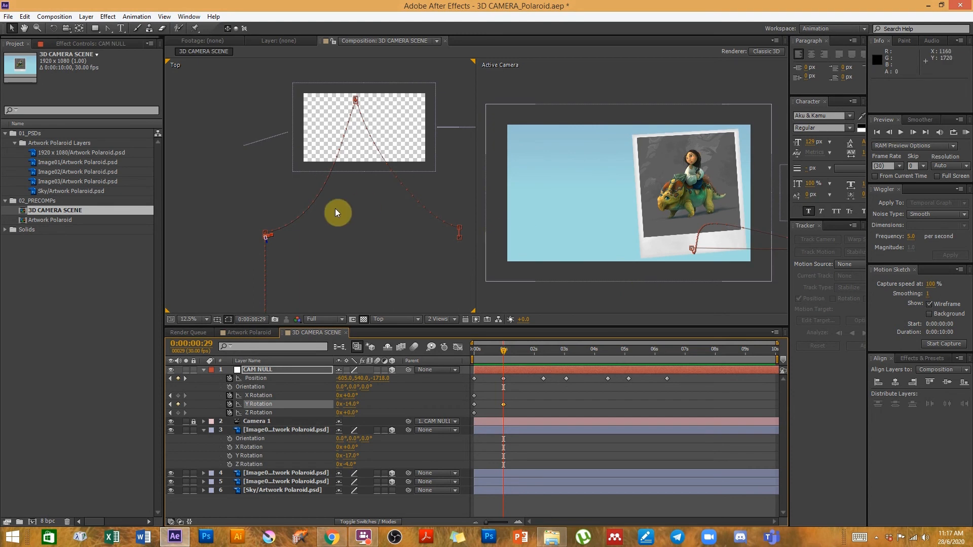
scroll(278, 248, up, 2)
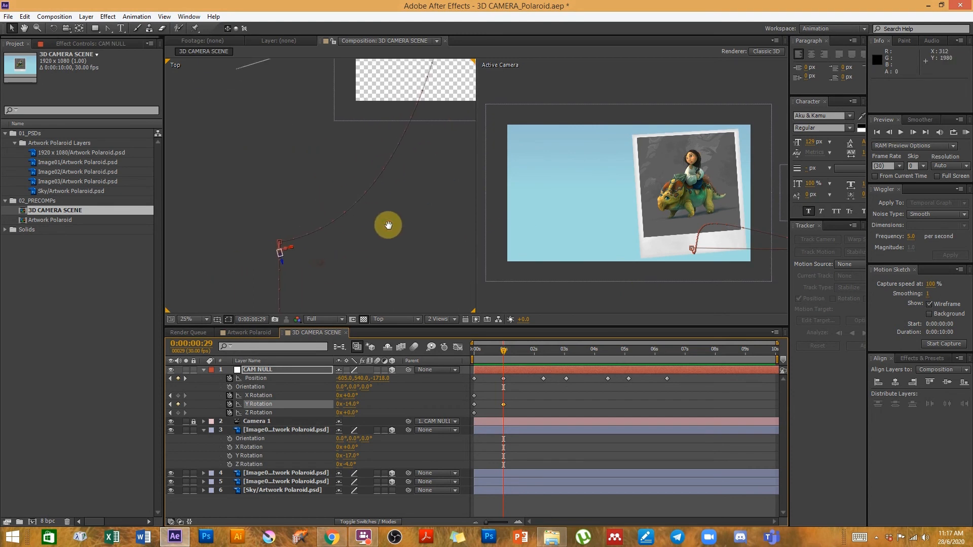
drag(290, 252, 326, 255)
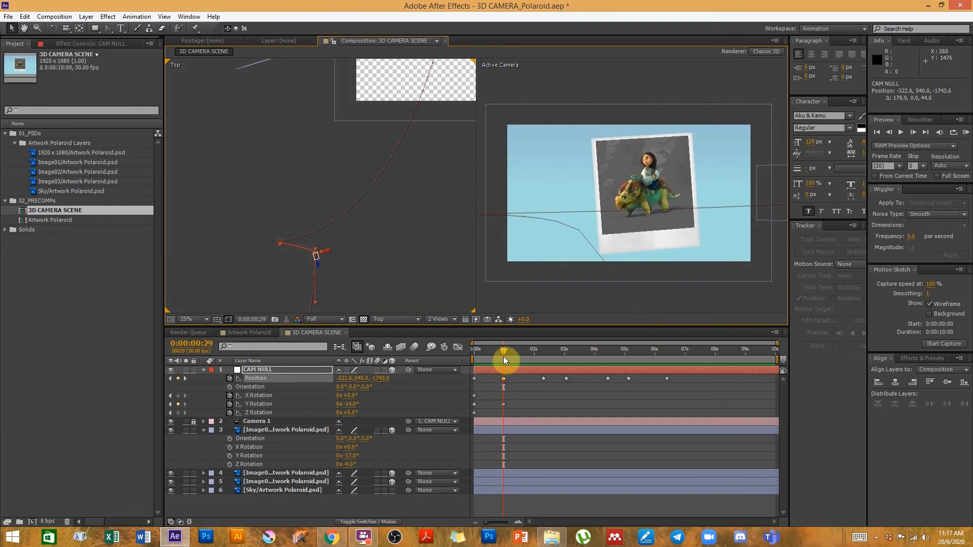
click(495, 358)
drag(502, 356, 503, 354)
click(309, 248)
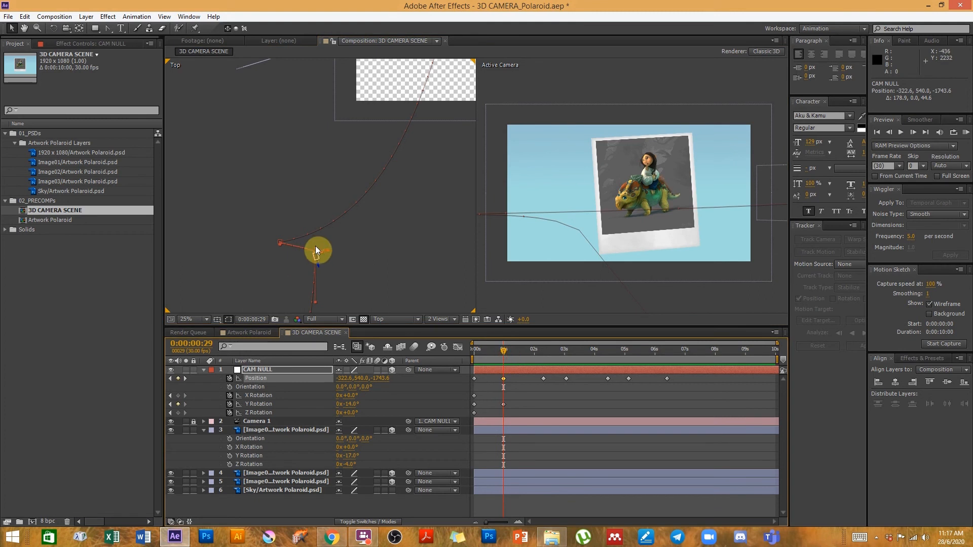
drag(323, 252, 297, 265)
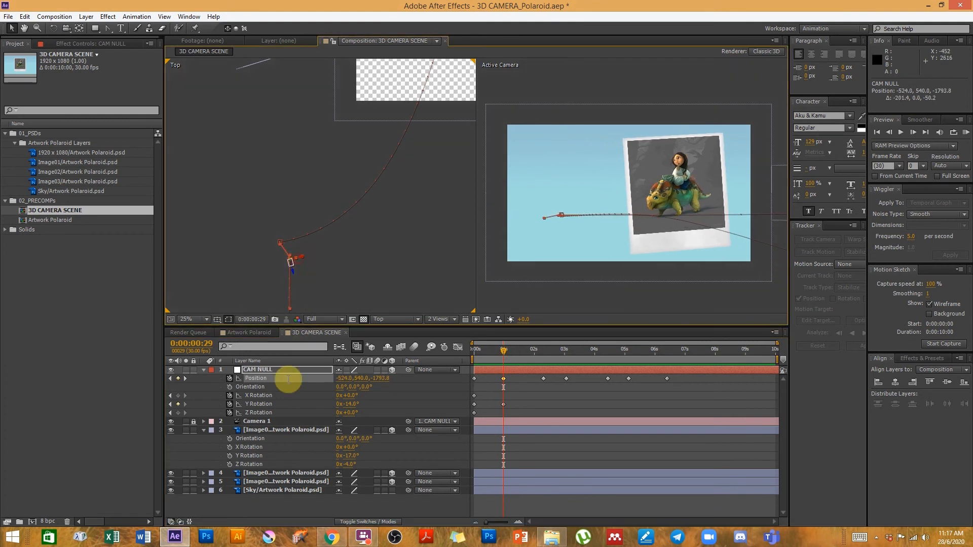
drag(349, 404, 353, 404)
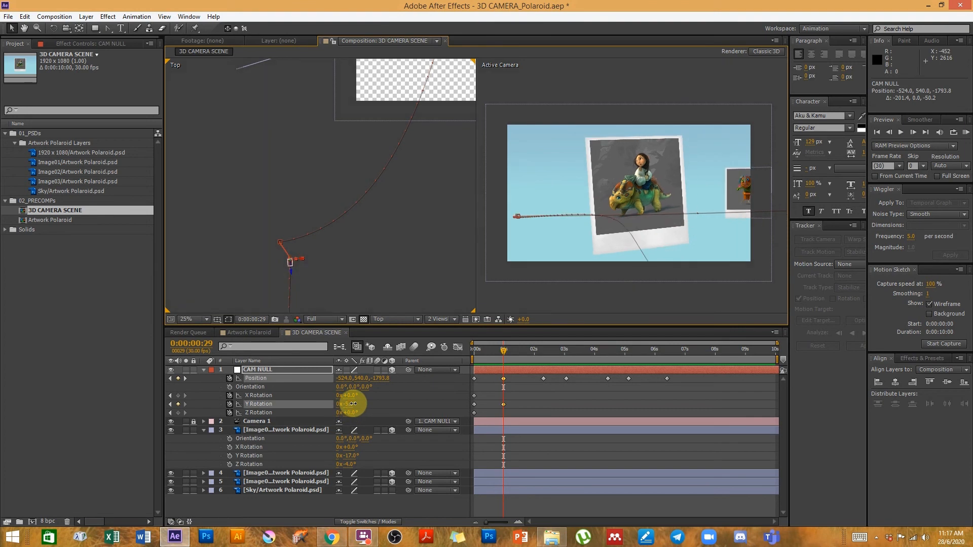
Keyframe CAM NULL's Z Rotation at 0° on 0:00:00:29, and set it to -13° at 0:00:02:09.
drag(497, 354, 543, 346)
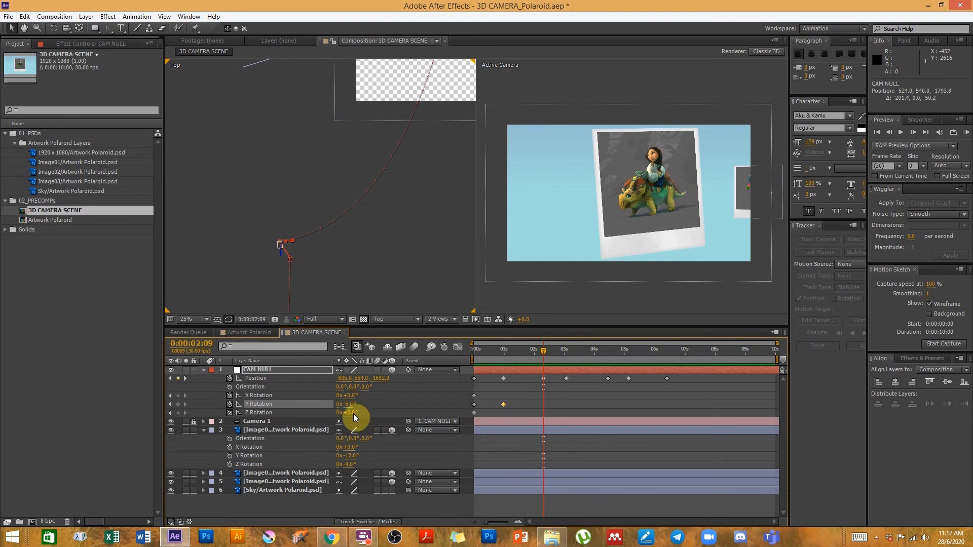
drag(354, 414, 356, 412)
key(ctrl+z)
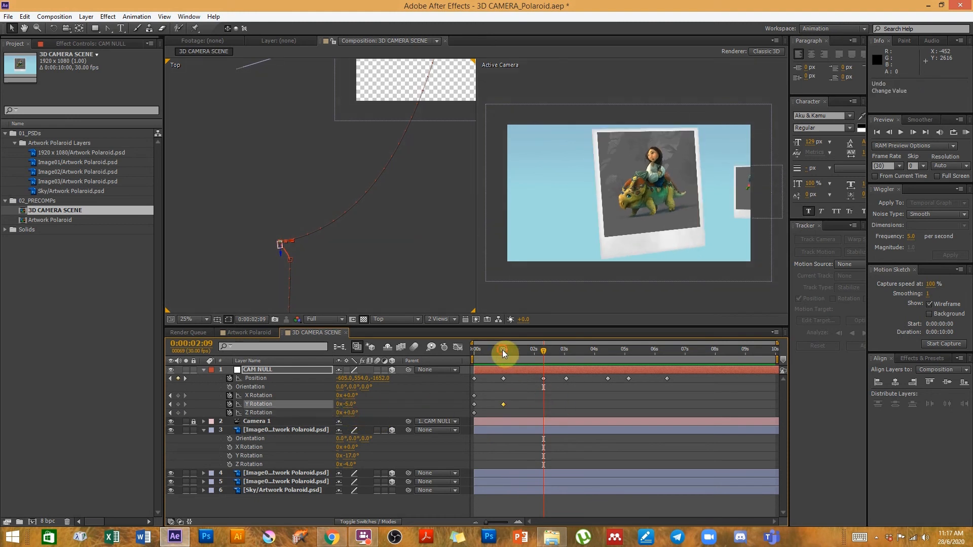
click(503, 350)
click(178, 413)
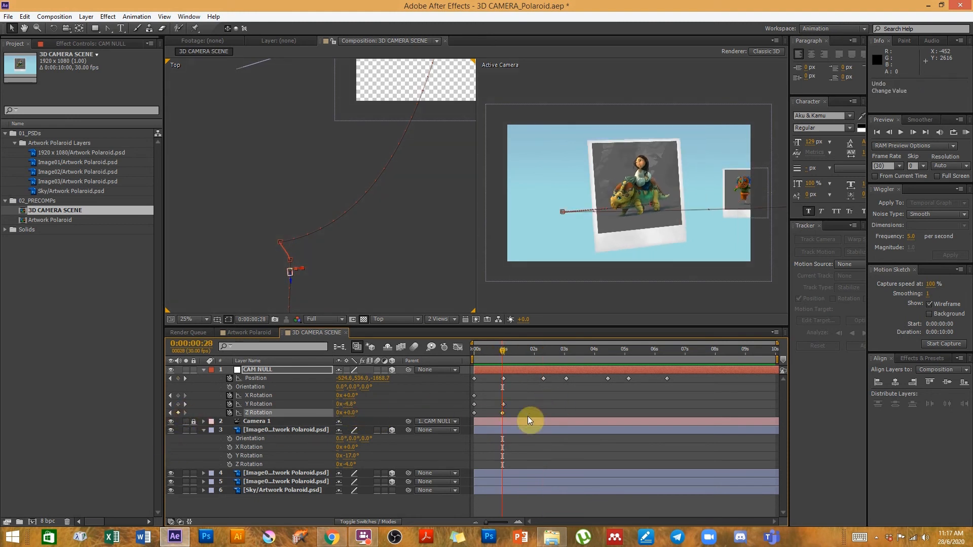
drag(503, 414, 504, 414)
drag(510, 354, 544, 352)
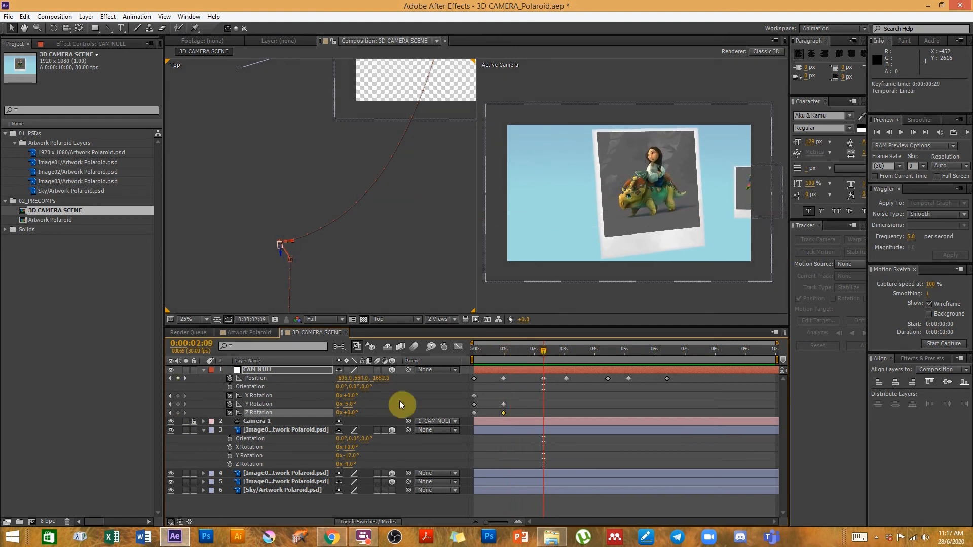
drag(354, 419, 345, 413)
Add hold keyframes for CAM NULL's X Rotation and Y Rotation at 0:00:02:09 without changing their values.
drag(503, 346, 567, 357)
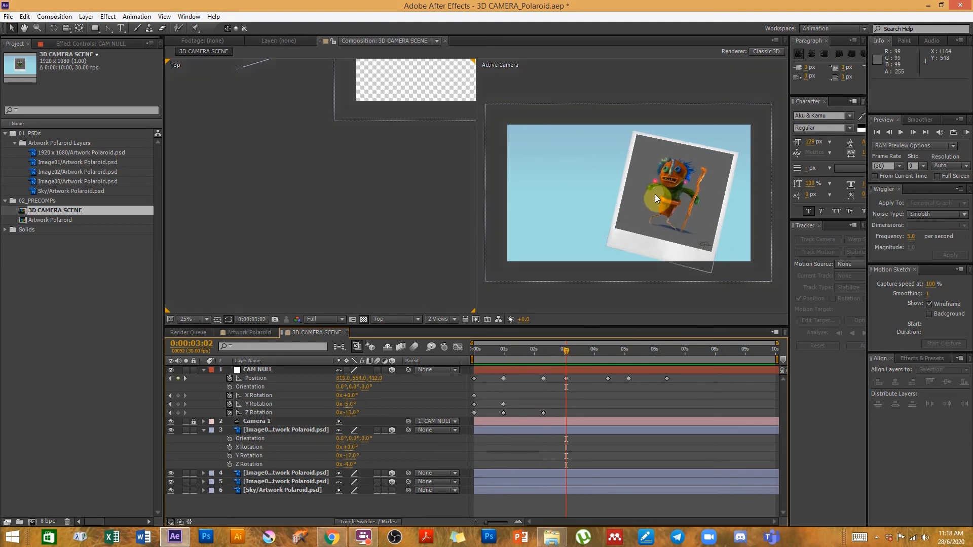
drag(557, 348, 543, 349)
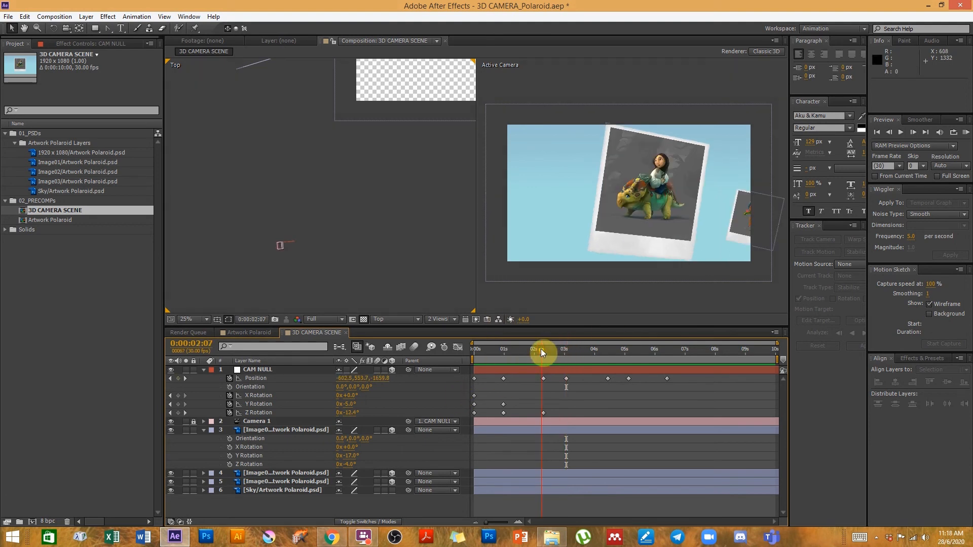
click(178, 396)
click(178, 404)
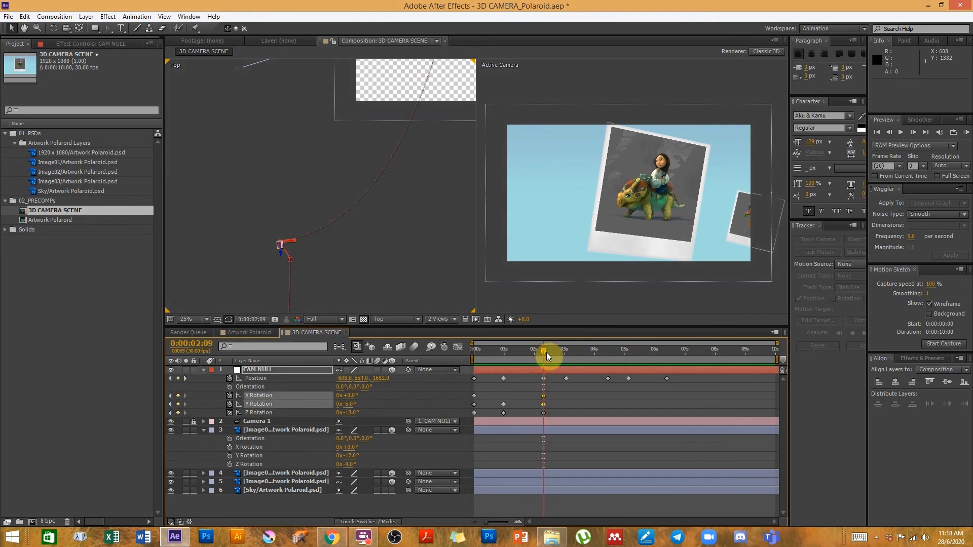
At 0:00:03:02, set CAM NULL's Y Rotation to 8° and Z Rotation to 10° to tilt the middle polaroid.
drag(547, 352, 570, 346)
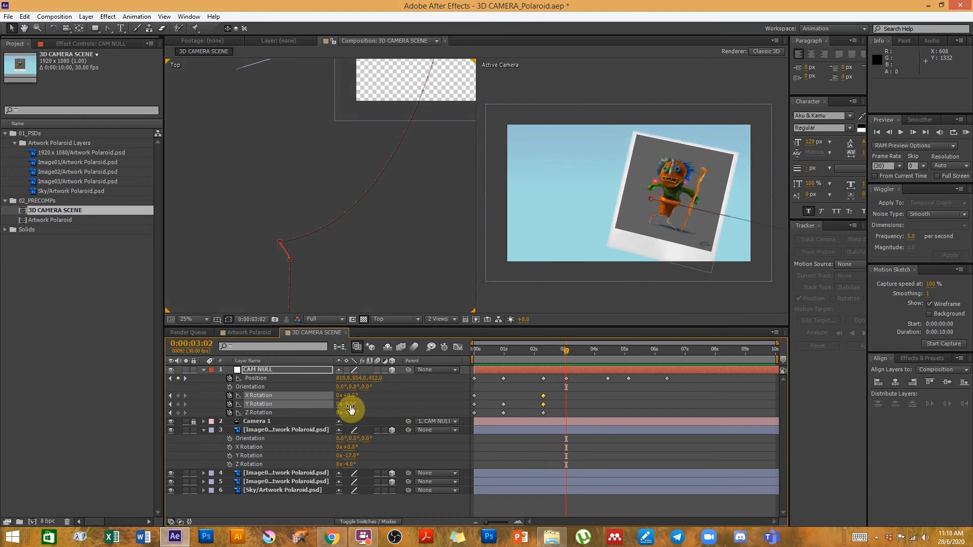
drag(348, 404, 361, 410)
click(594, 400)
At 0:00:04:13, keyframe a negative Z Rotation and an adjusted Y Rotation on CAM NULL to tilt the middle polaroid the other way.
click(543, 351)
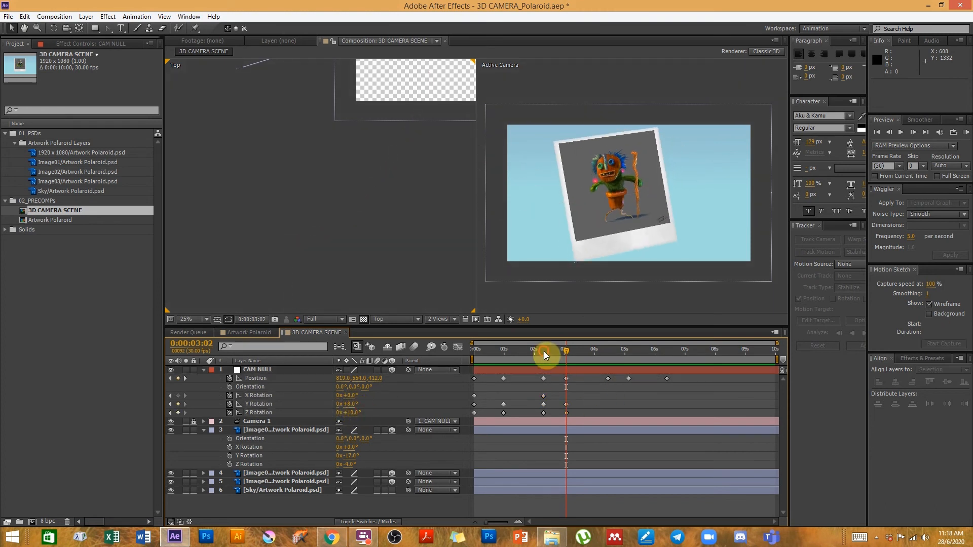
drag(546, 351, 608, 350)
drag(355, 416, 343, 417)
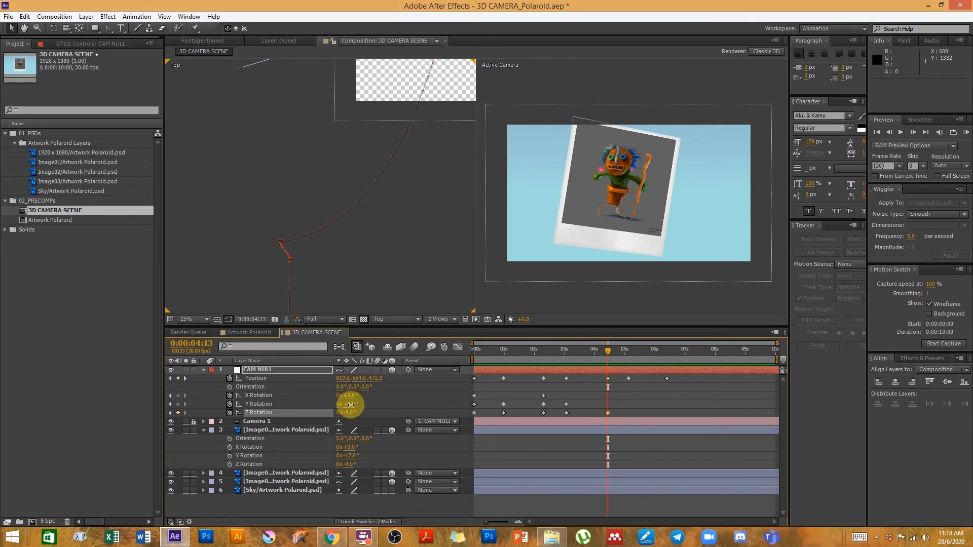
drag(349, 404, 351, 404)
For the snail polaroid, set CAM NULL's Y Rotation to 8° and Z Rotation to 18° near 0:00:05:04, and Z Rotation to 5° at the last Position keyframe.
drag(567, 354, 627, 349)
mouse_move(367, 413)
mouse_down()
mouse_move(347, 415)
mouse_move(370, 412)
mouse_move(354, 412)
mouse_move(355, 404)
mouse_up()
drag(631, 355, 665, 349)
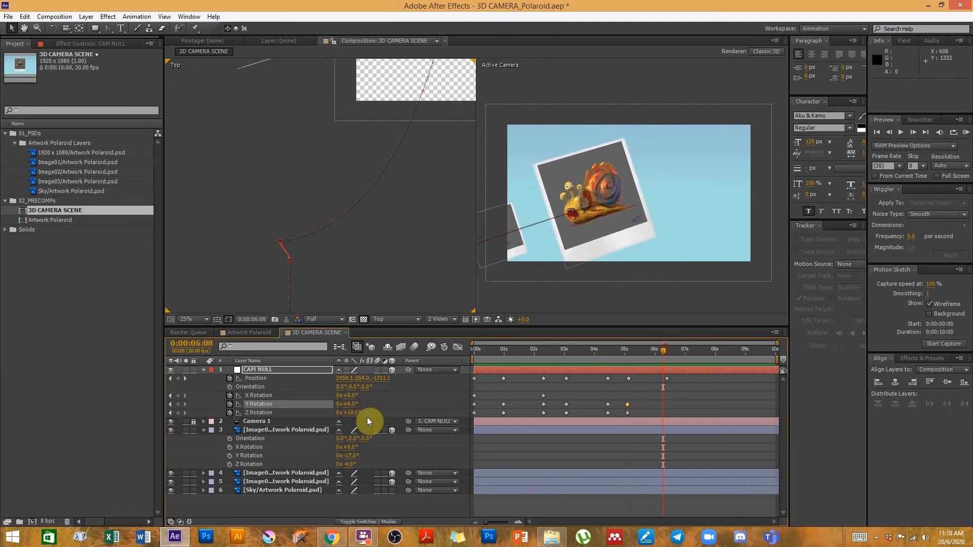
drag(356, 413, 382, 403)
click(667, 400)
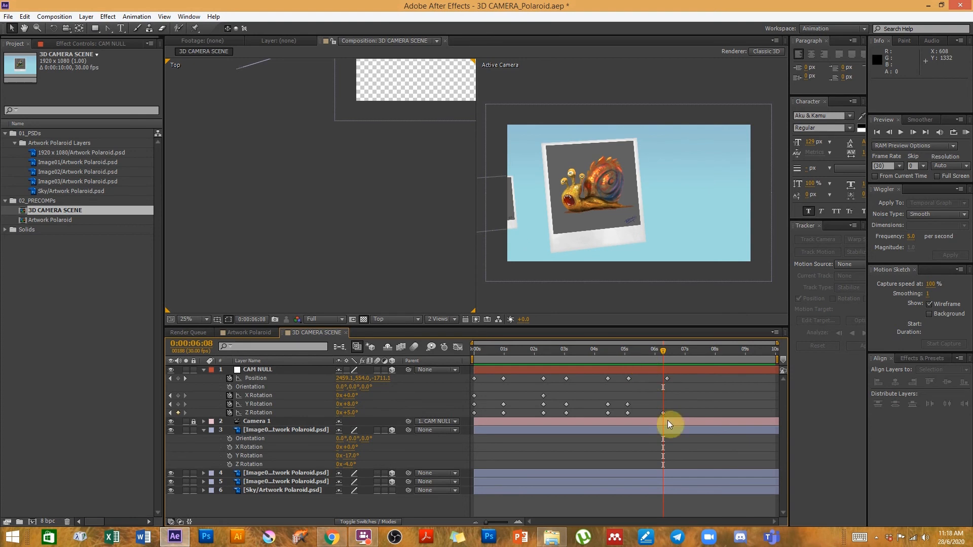
drag(663, 413, 665, 413)
click(685, 400)
Play the animation from the start to check the tilting camera move across all three polaroids.
drag(470, 357, 471, 357)
key(Home)
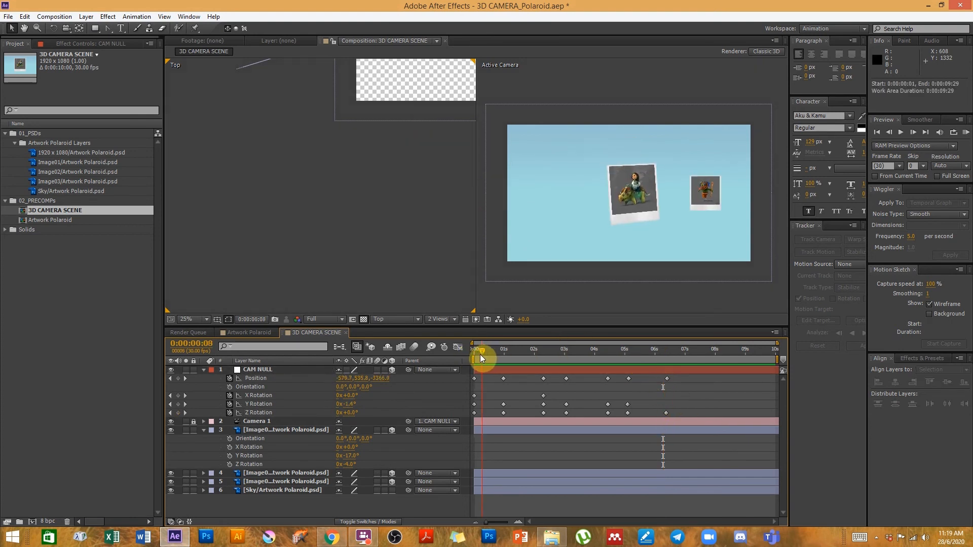
key(space)
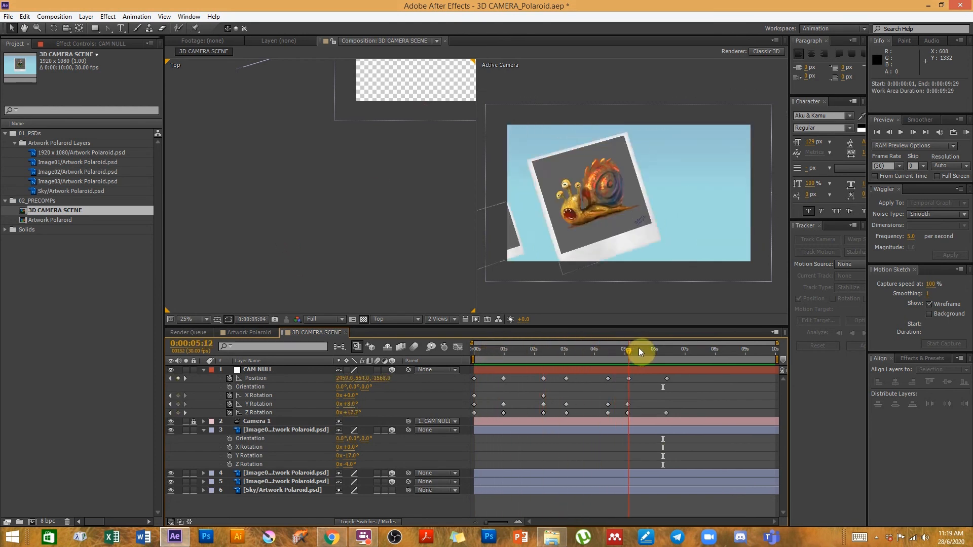
key(space)
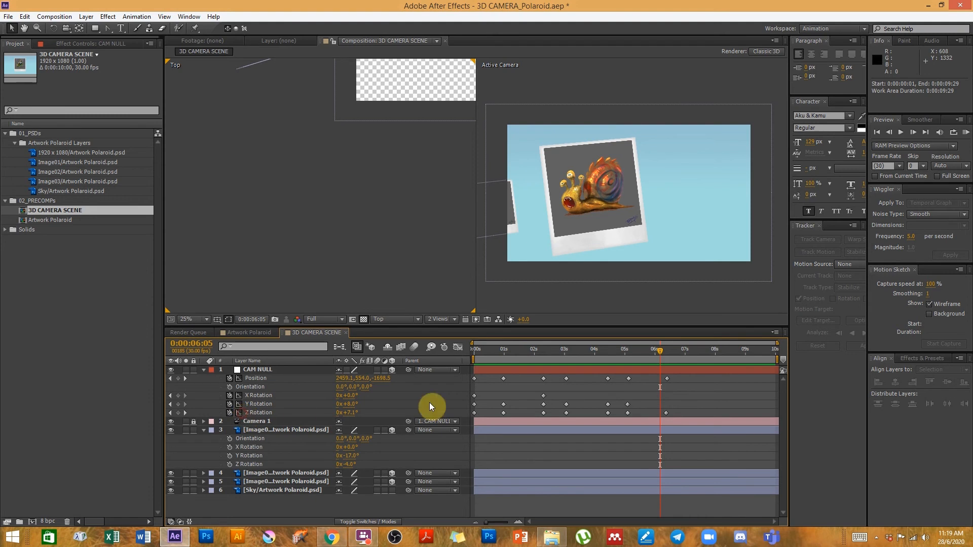
Select all of CAM NULL's Position and Rotation keyframes in the Graph Editor and apply Easy Ease.
click(458, 348)
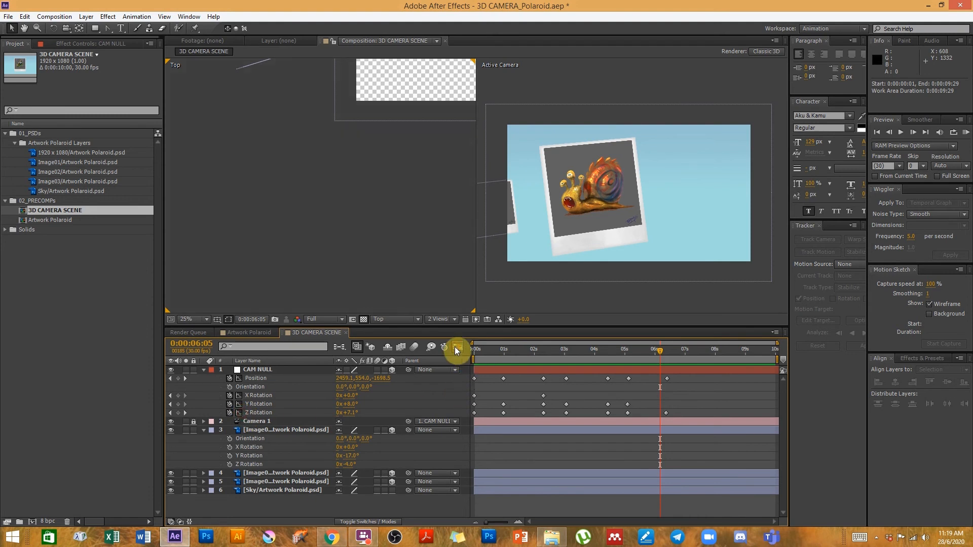
drag(710, 368, 471, 499)
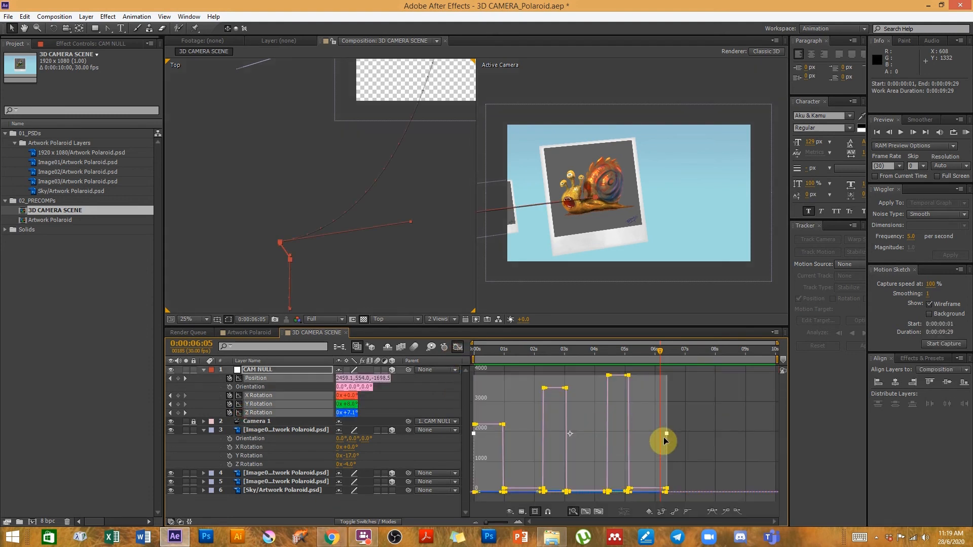
click(712, 515)
click(692, 448)
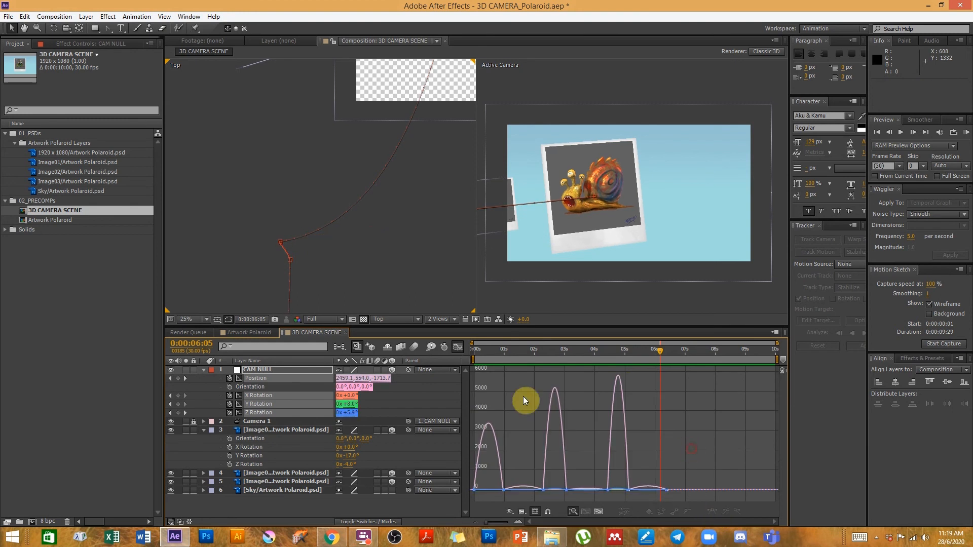
Remove CAM NULL's X, Y and Z Rotation from the graph set and show the Position speed curve in the Graph Editor.
click(458, 347)
click(479, 351)
drag(476, 360, 481, 357)
click(239, 395)
drag(240, 396, 240, 417)
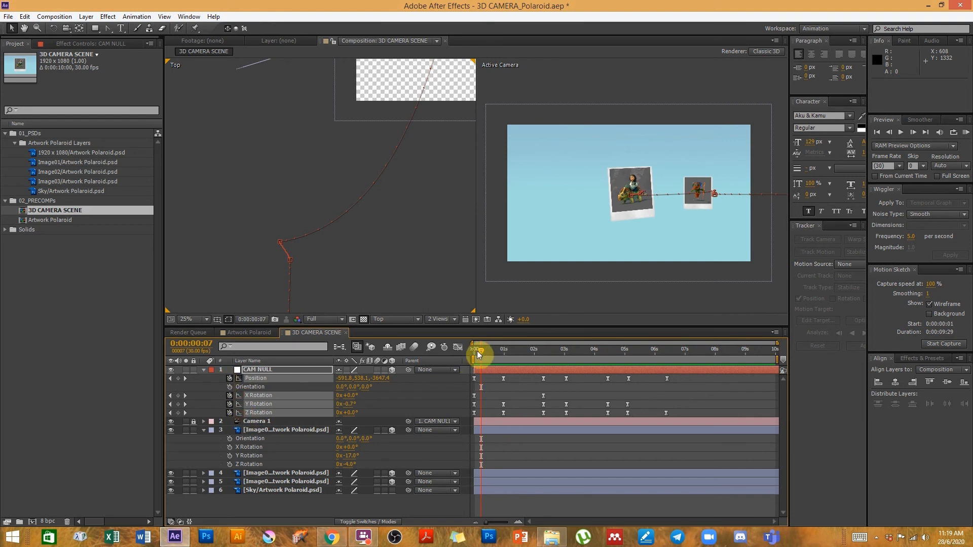
click(456, 349)
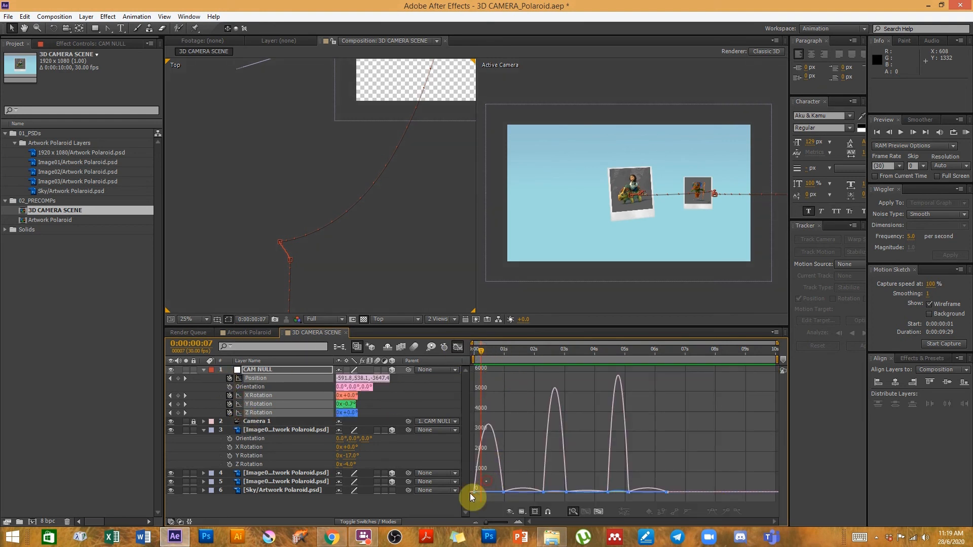
click(398, 384)
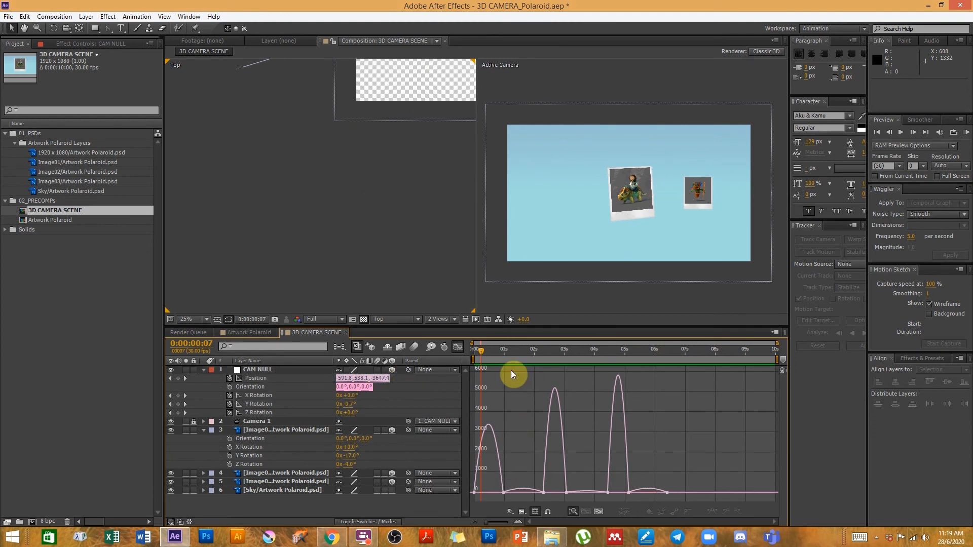
Lengthen the outgoing influence of CAM NULL's first Position keyframe to shift the speed peak close to the second keyframe.
key(equal)
key(equal)
drag(518, 421, 569, 416)
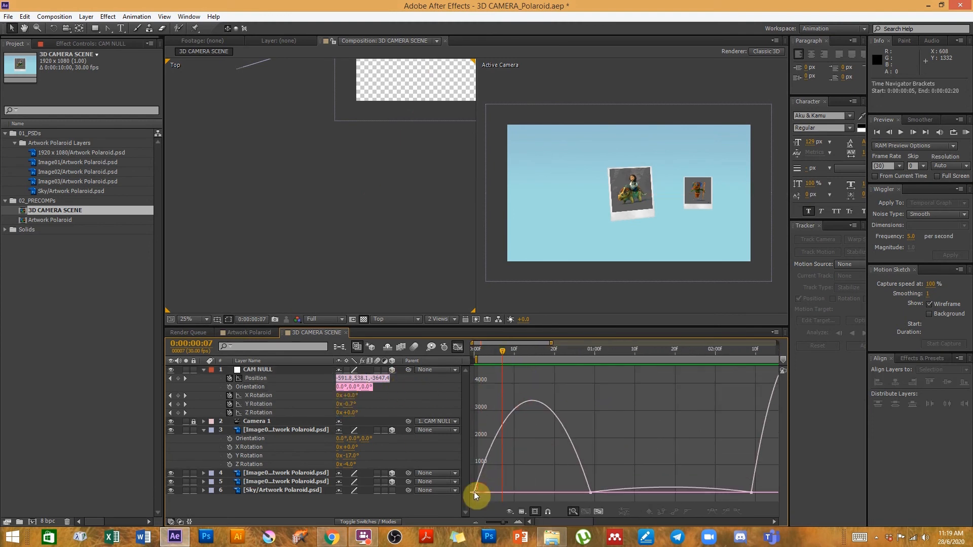
click(573, 492)
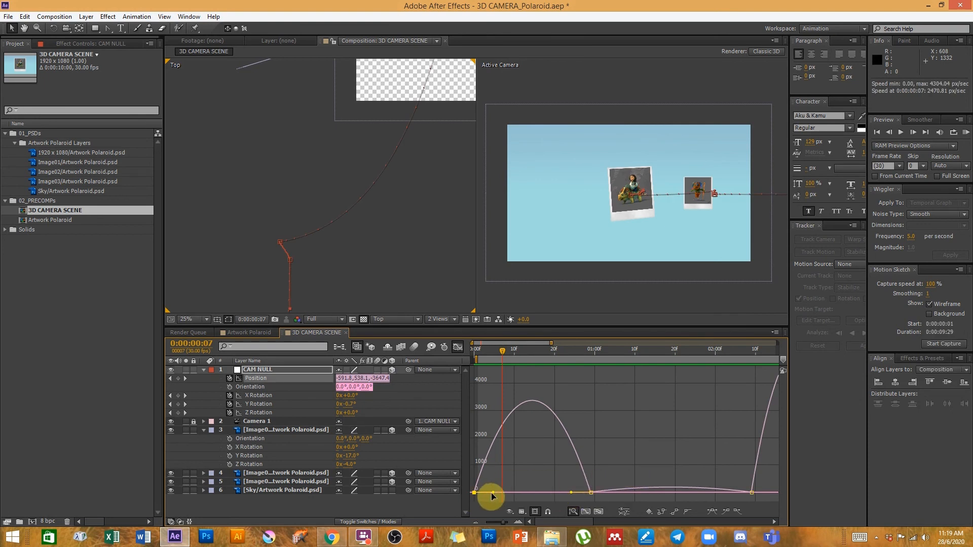
drag(494, 493, 537, 492)
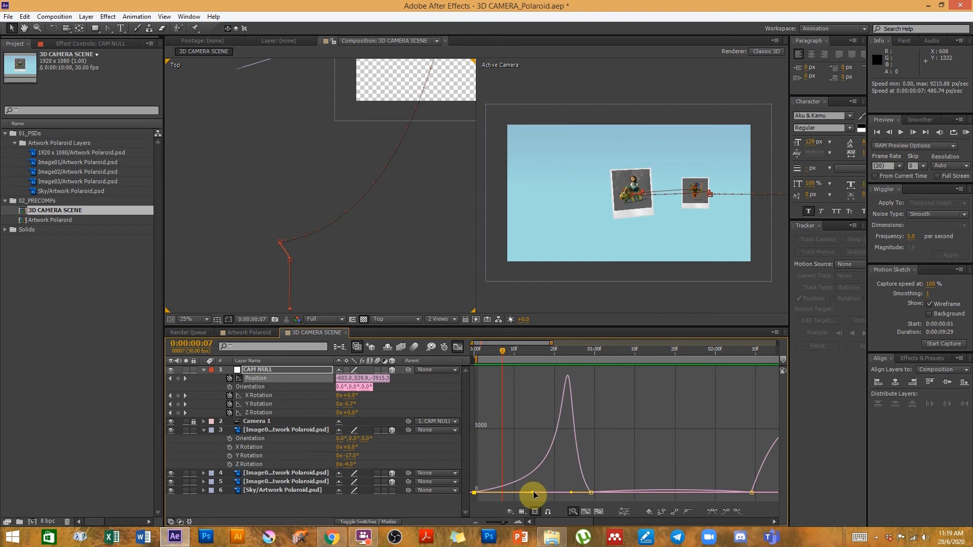
drag(502, 351, 612, 351)
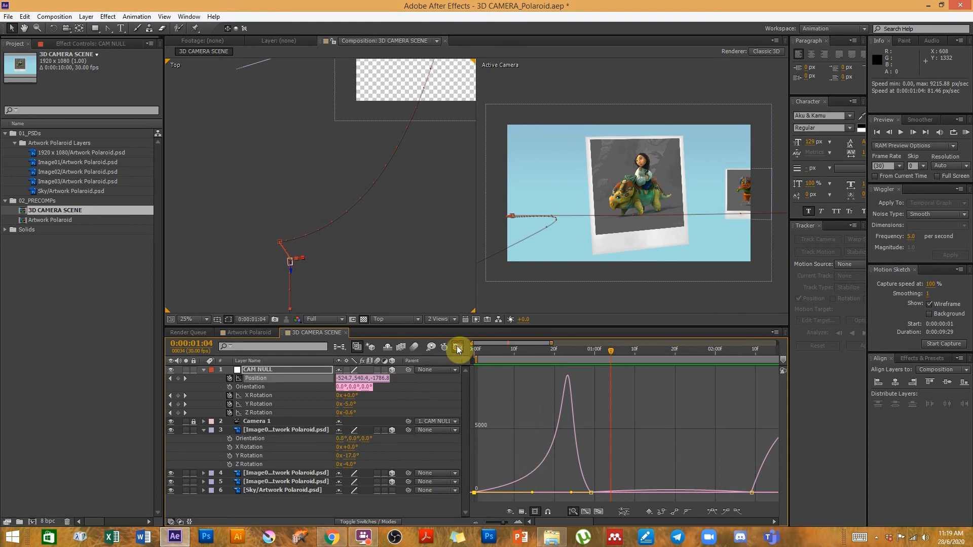
Lengthen the influence handles of CAM NULL's Position keyframes on both sides of 0:00:02:20 to form a sharp speed peak there.
click(457, 346)
click(424, 505)
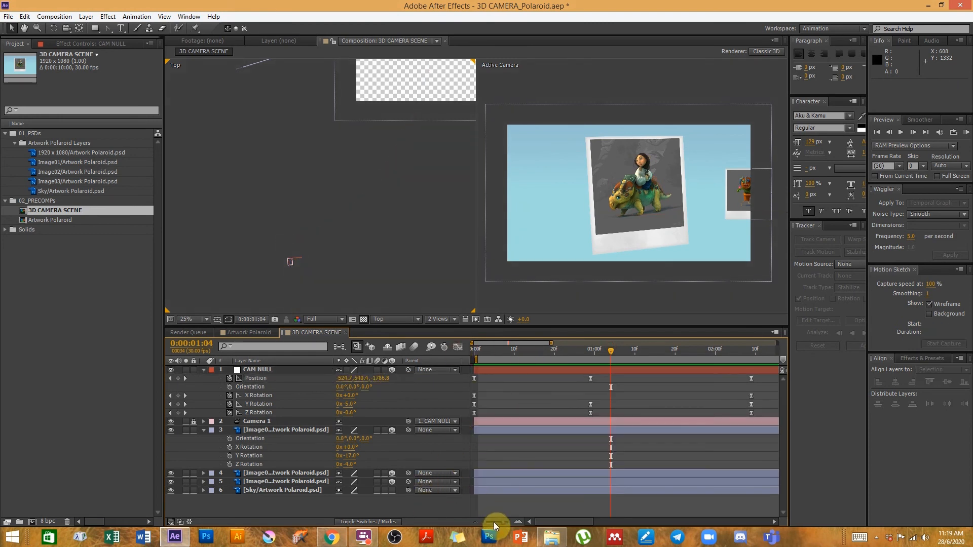
drag(494, 522, 482, 525)
click(551, 353)
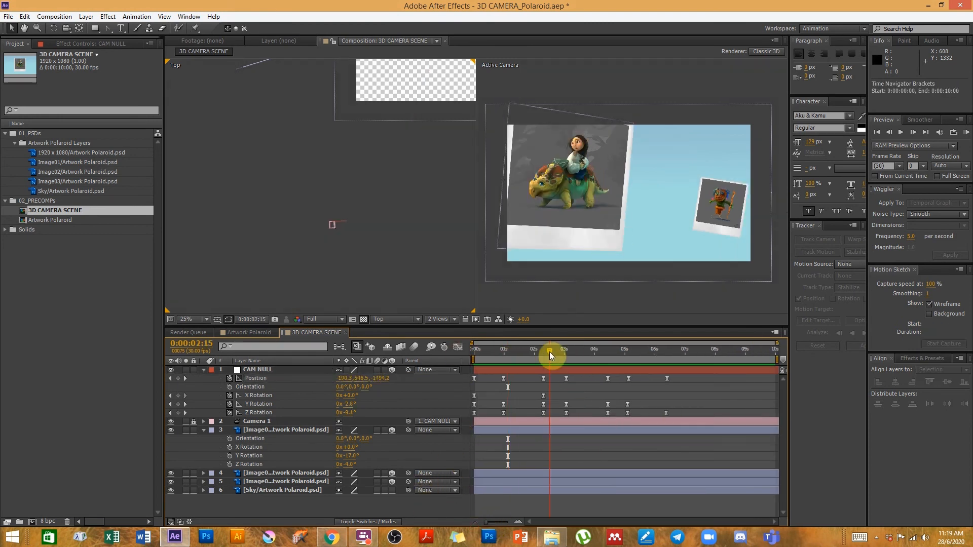
click(554, 353)
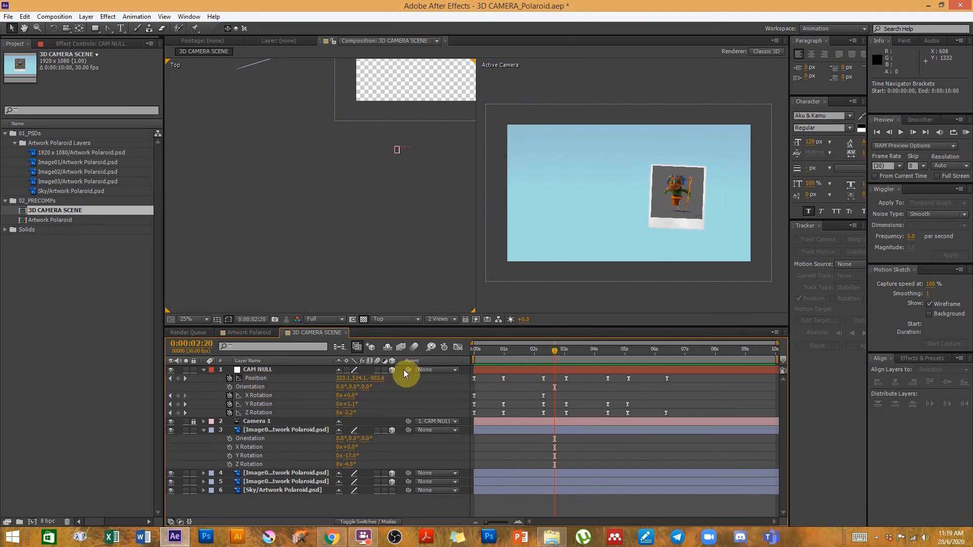
click(458, 348)
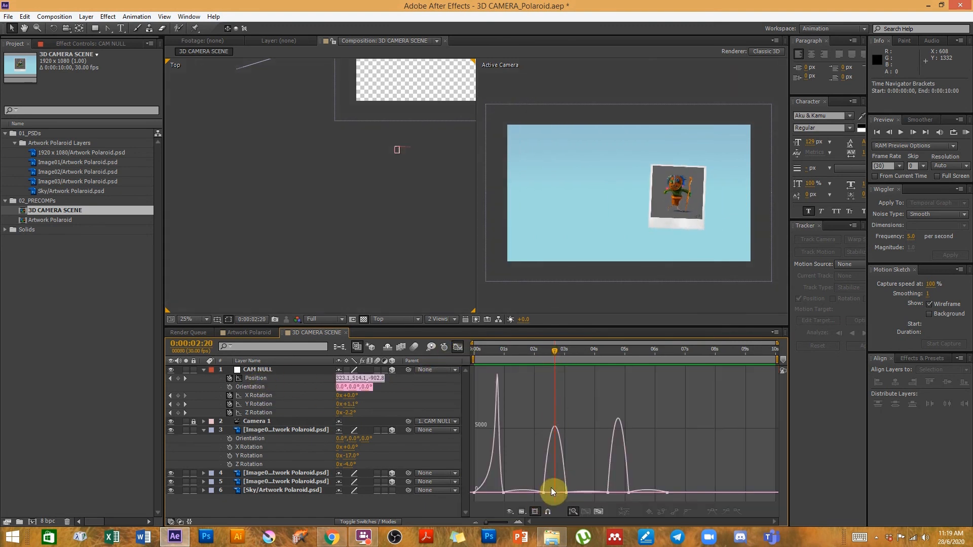
key(equal)
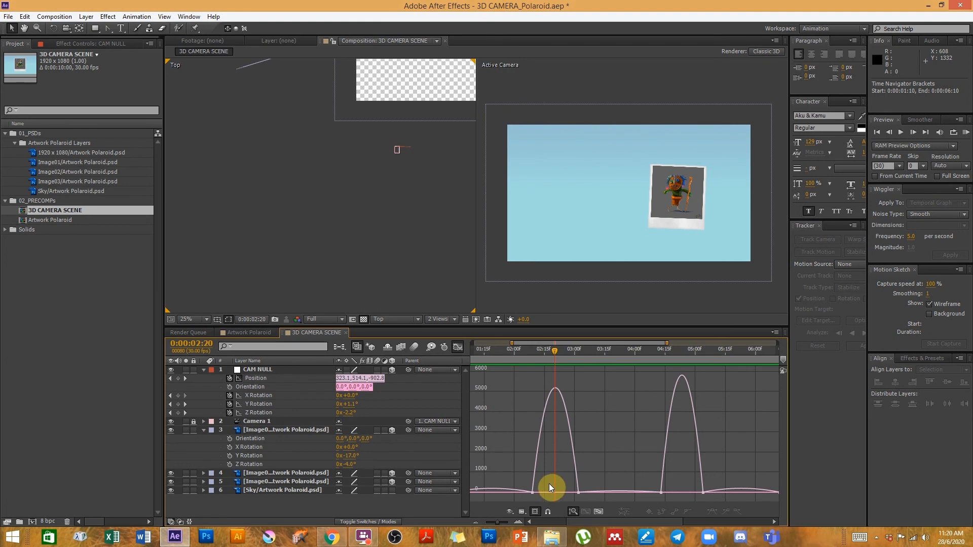
drag(524, 498, 554, 495)
click(552, 493)
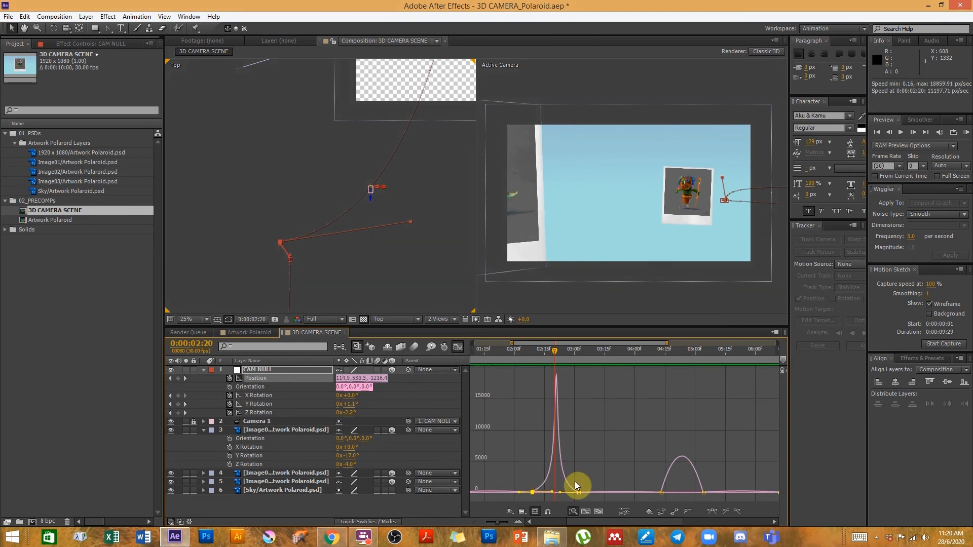
Sharpen the last large Position speed peak, just before 0:00:05:03, and check the camera's arrival at the snail polaroid.
click(661, 491)
mouse_move(675, 494)
mouse_down()
mouse_move(699, 490)
mouse_move(687, 495)
mouse_up()
click(674, 429)
drag(673, 352, 701, 350)
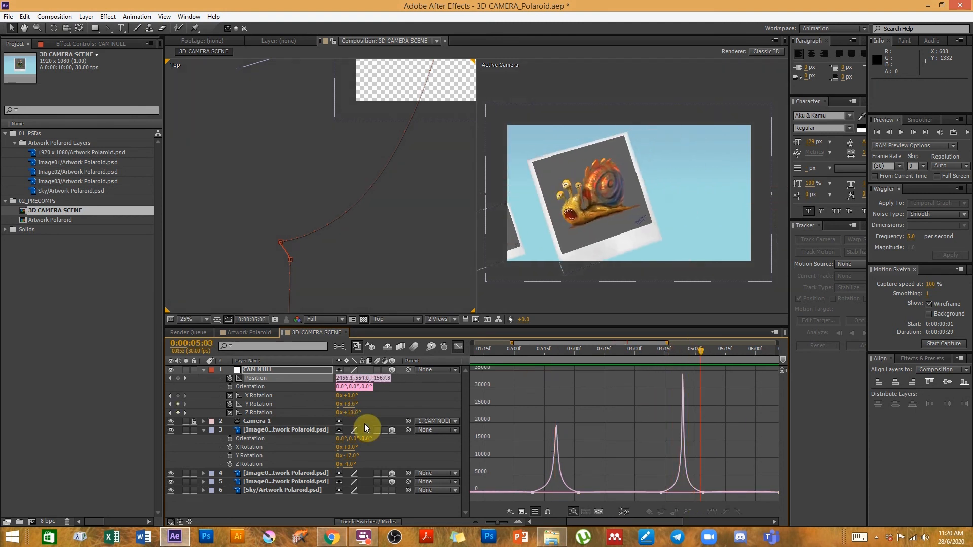
Leave the Graph Editor, collapse CAM NULL's properties and unlock Camera 1 with the current time at 0:00:01:02.
click(458, 347)
click(201, 370)
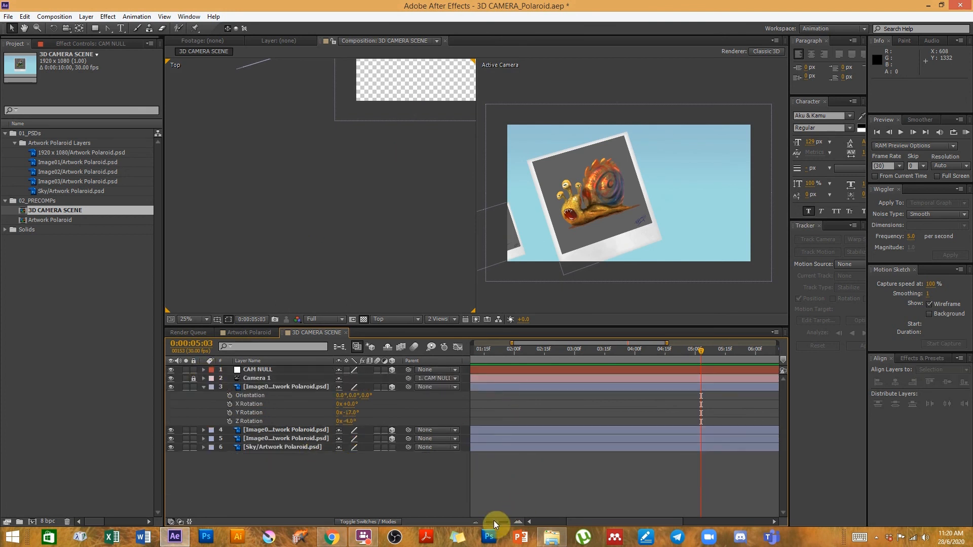
drag(494, 521, 490, 521)
drag(581, 521, 552, 521)
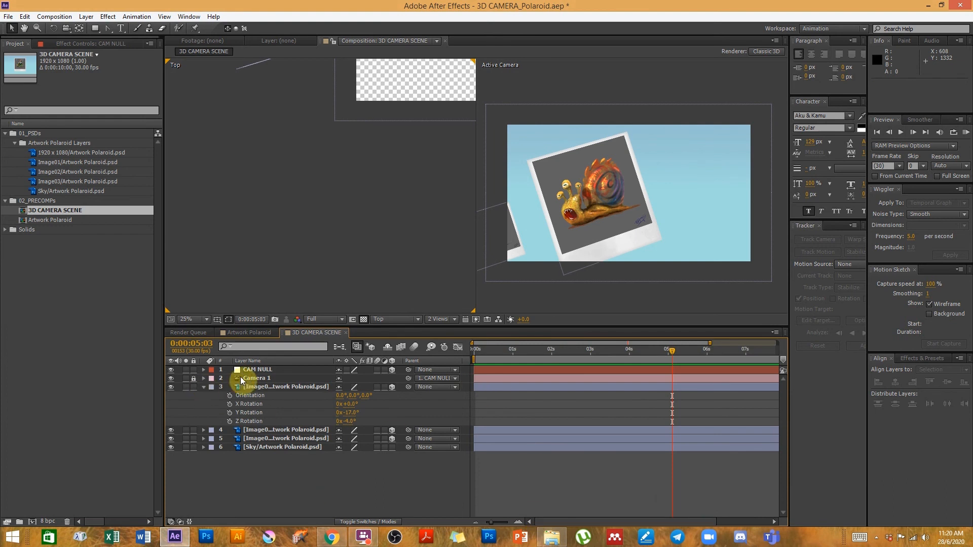
click(204, 378)
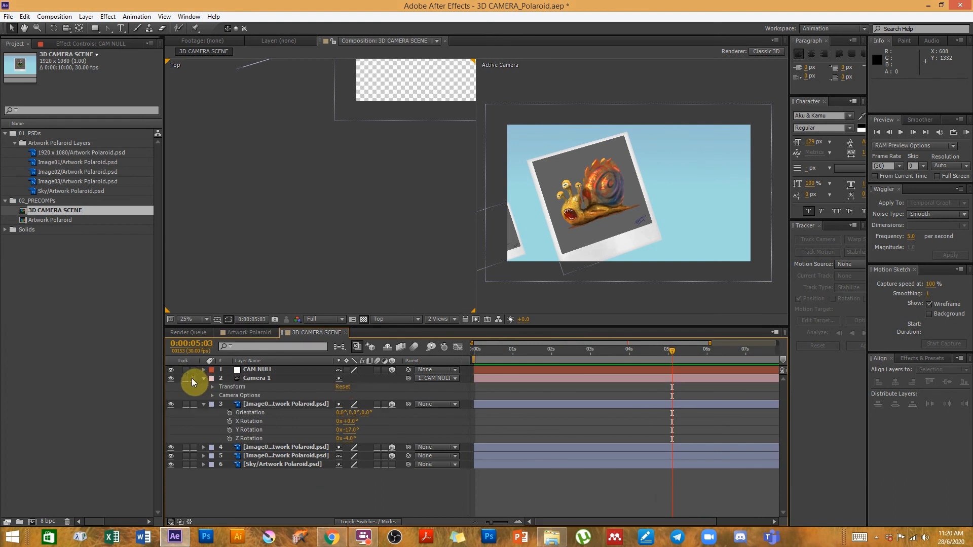
drag(502, 350, 516, 348)
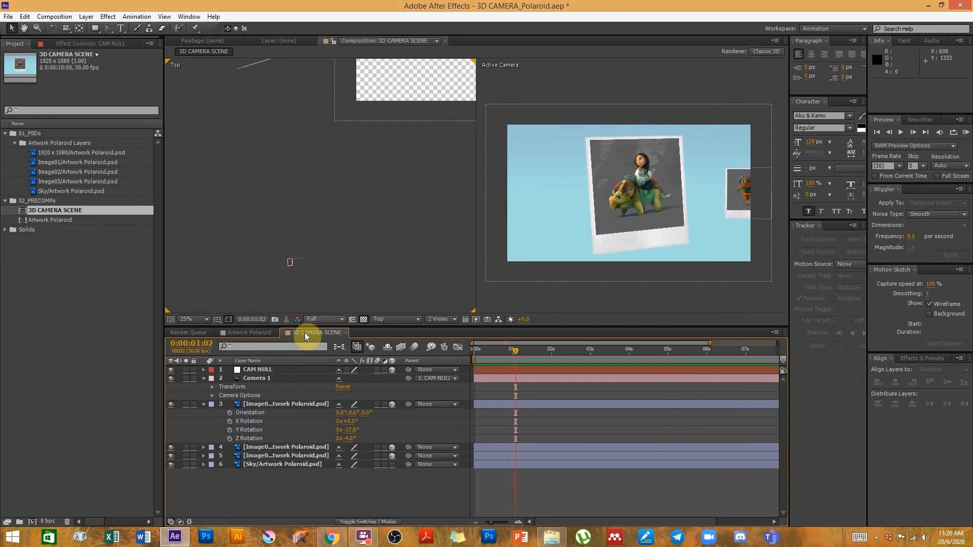
Turn on Depth of Field in Camera 1's Camera Options.
click(213, 395)
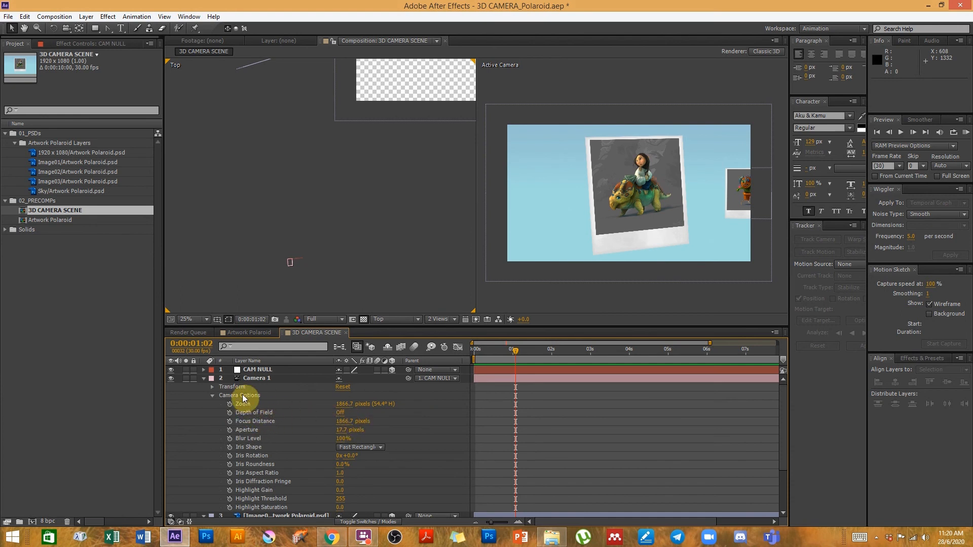
click(212, 396)
click(204, 378)
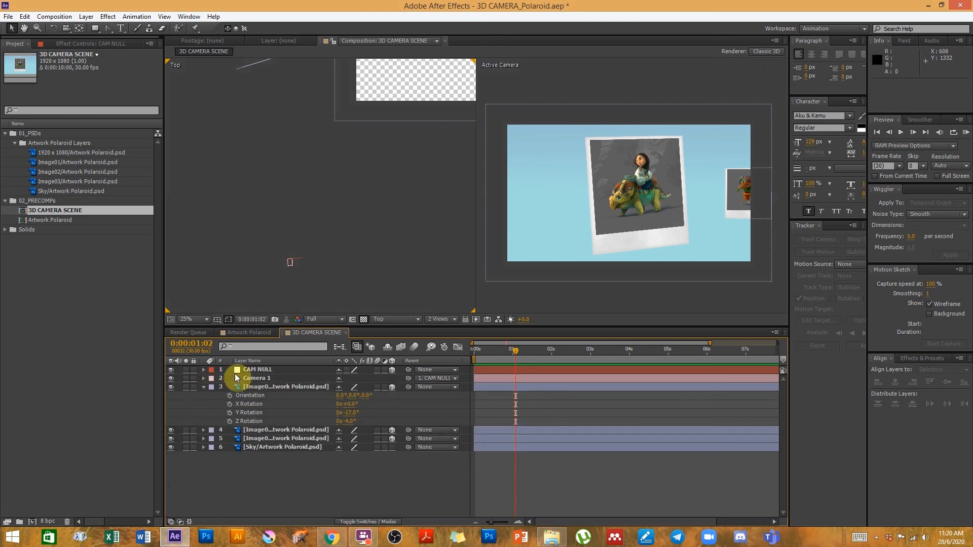
click(269, 376)
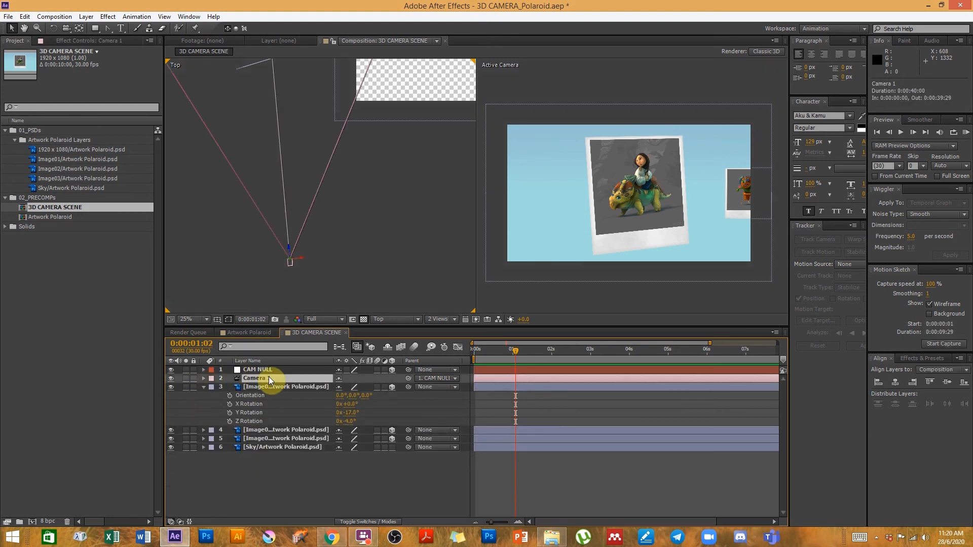
click(204, 379)
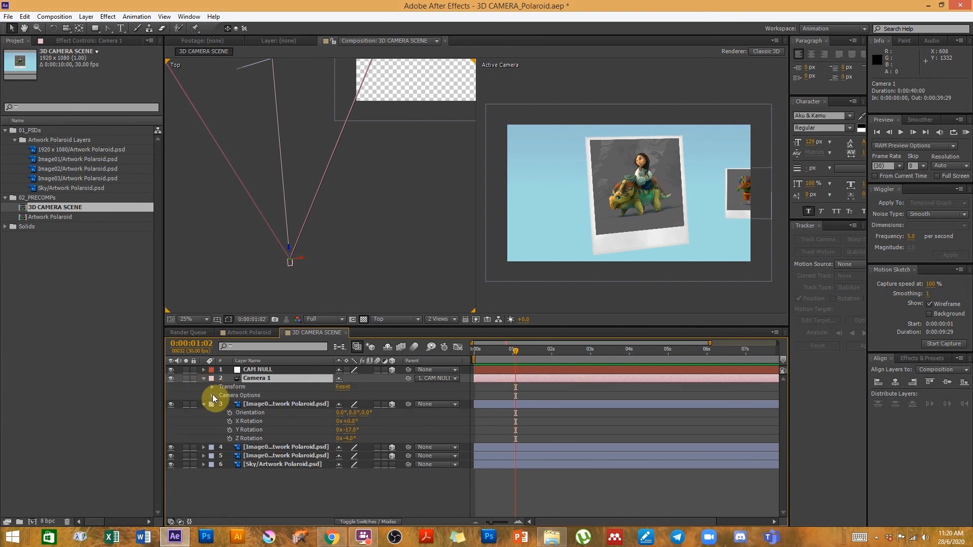
click(212, 395)
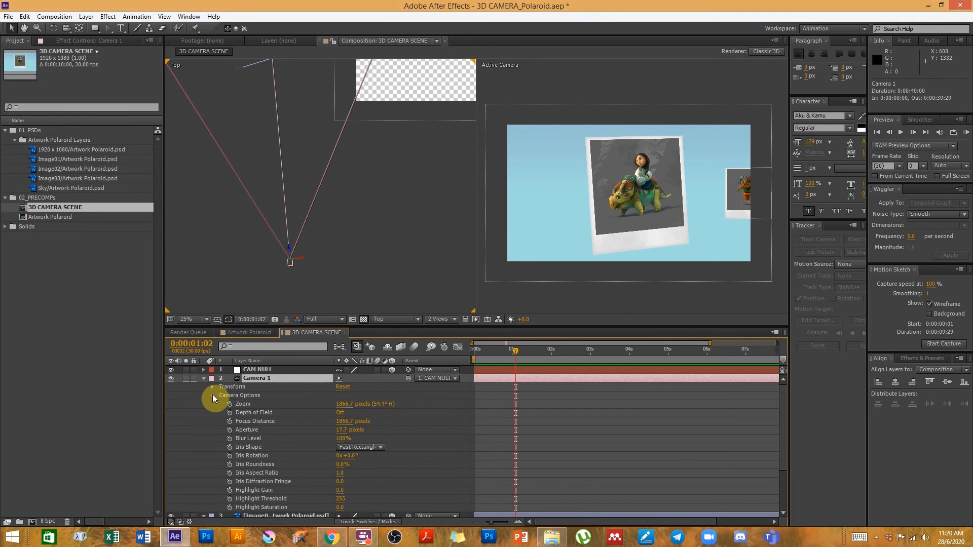
click(342, 413)
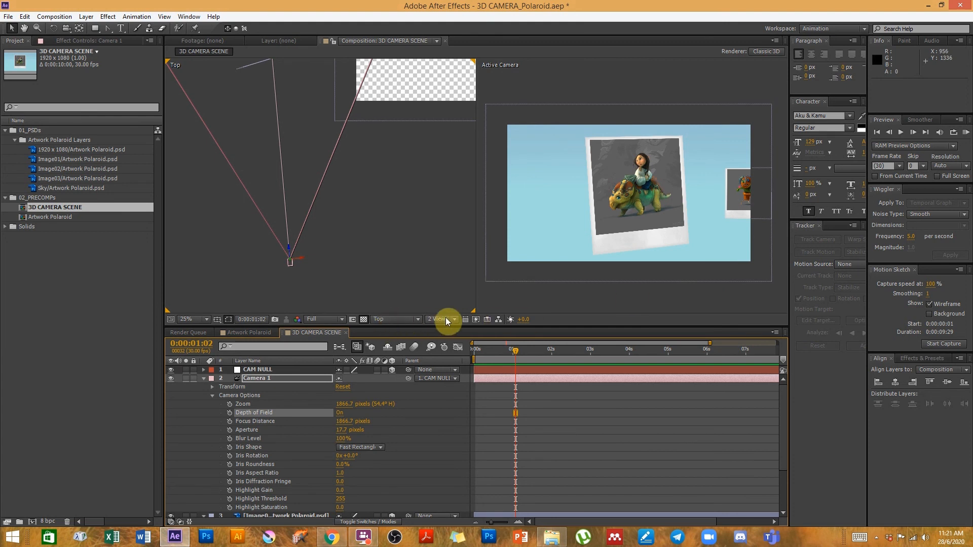
Show only CAM NULL's Position property and move the current time to its second keyframe at 0:00:00:29.
key(h)
drag(620, 214, 602, 220)
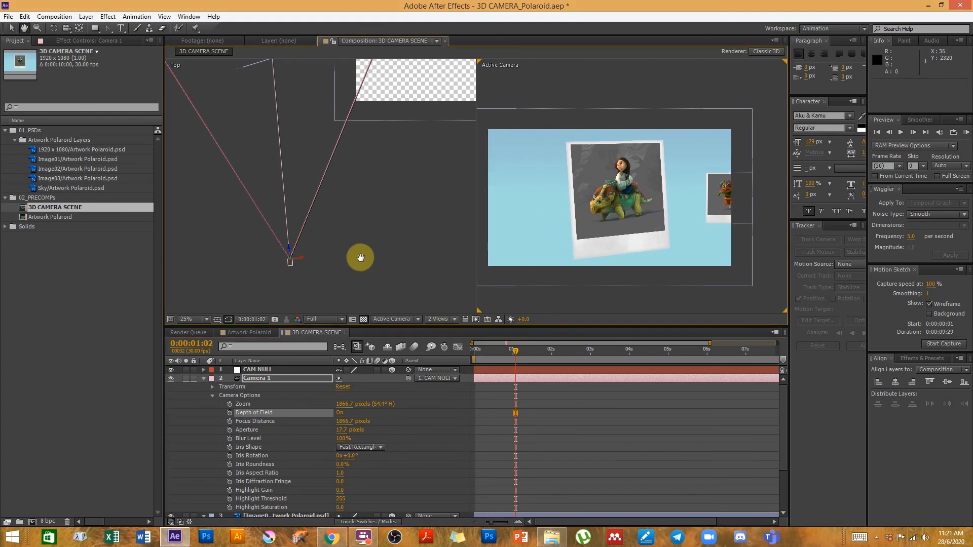
drag(564, 254, 583, 252)
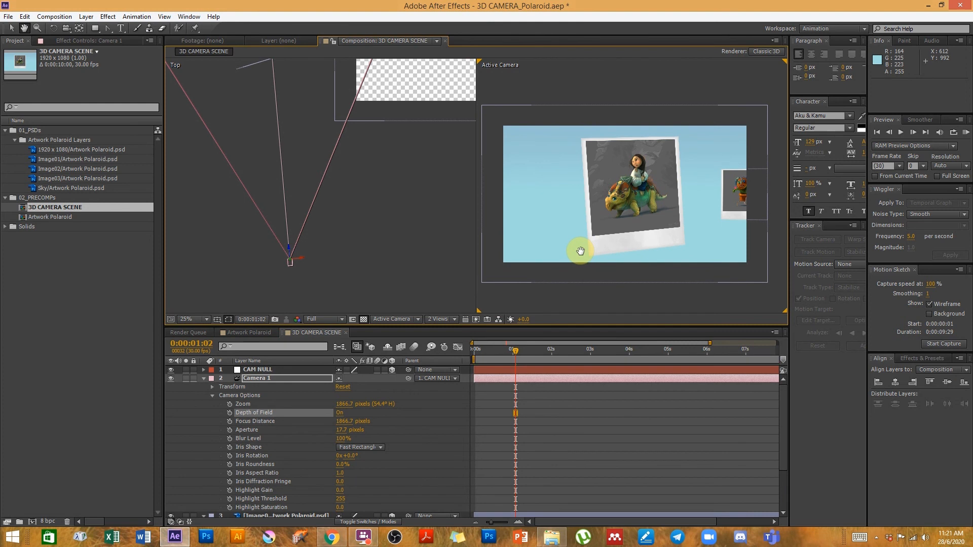
key(v)
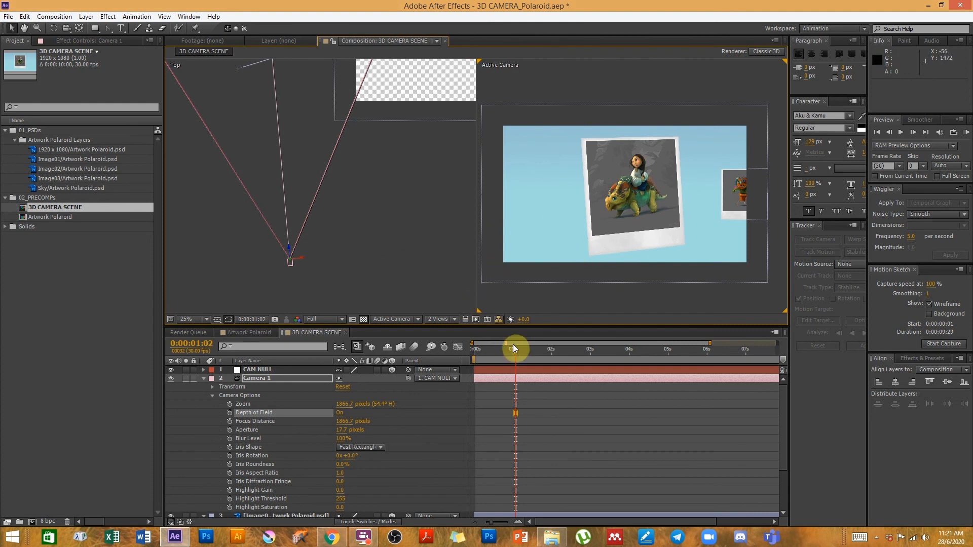
click(266, 409)
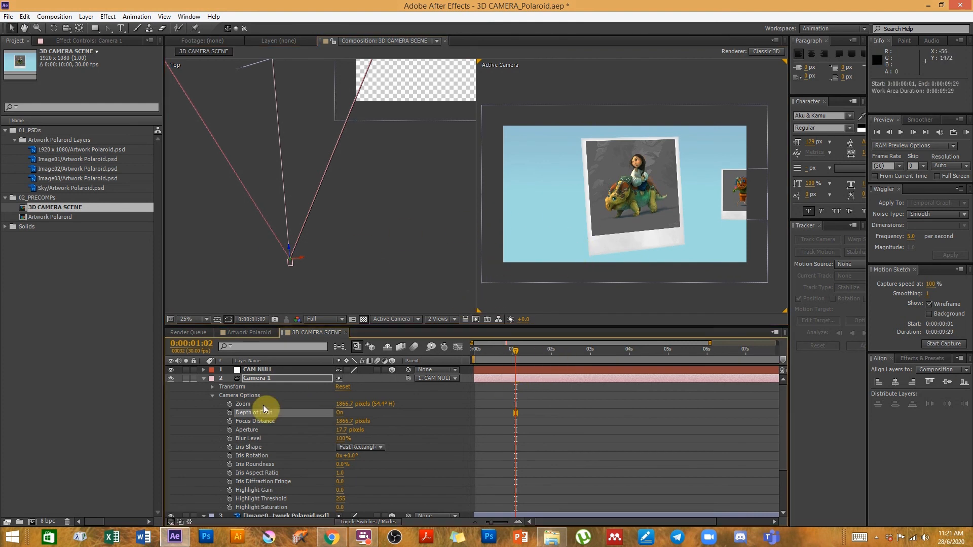
click(256, 369)
key(p)
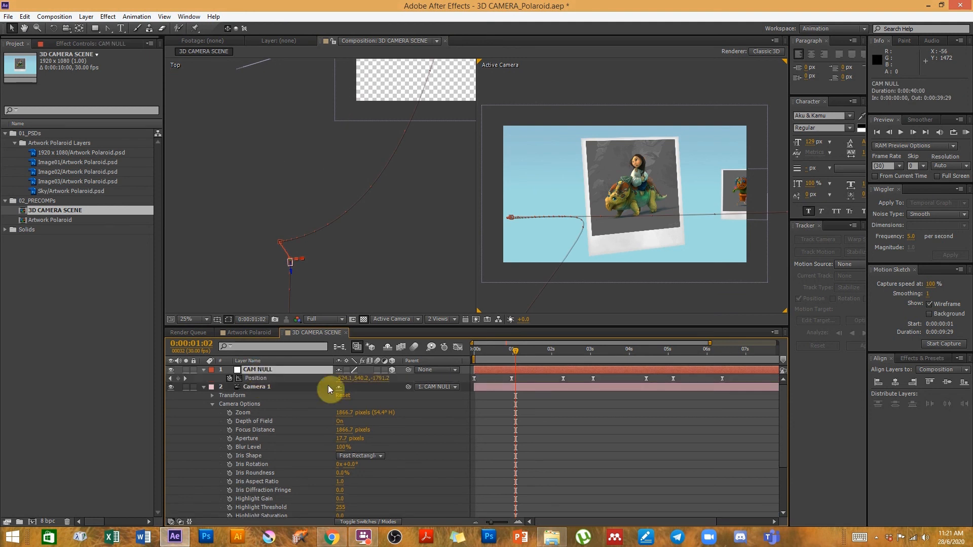
mouse_move(518, 352)
mouse_down()
mouse_move(487, 359)
mouse_move(513, 360)
mouse_up()
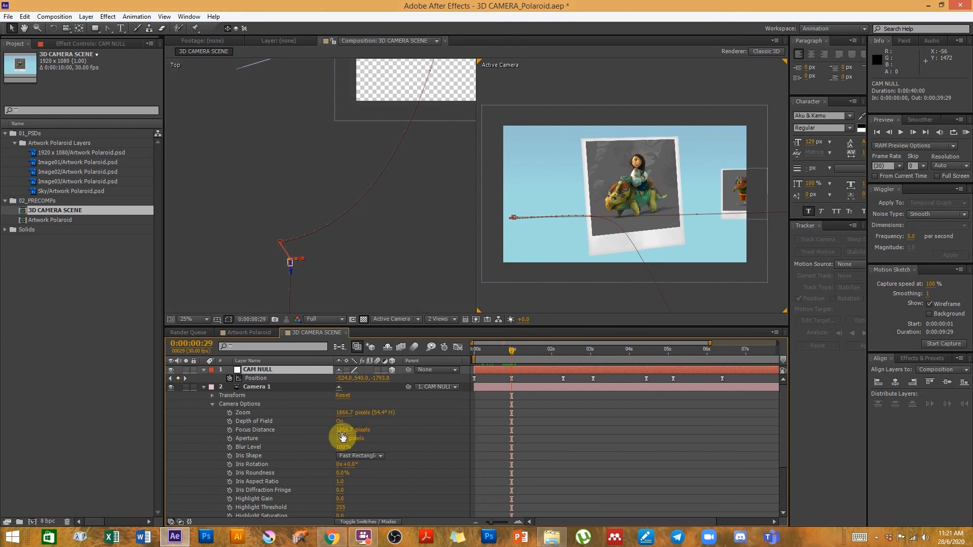
Increase Camera 1's Aperture to 416.7 pixels and compare the blur on the near and far polaroids.
drag(341, 439, 471, 428)
scroll(757, 210, up, 2)
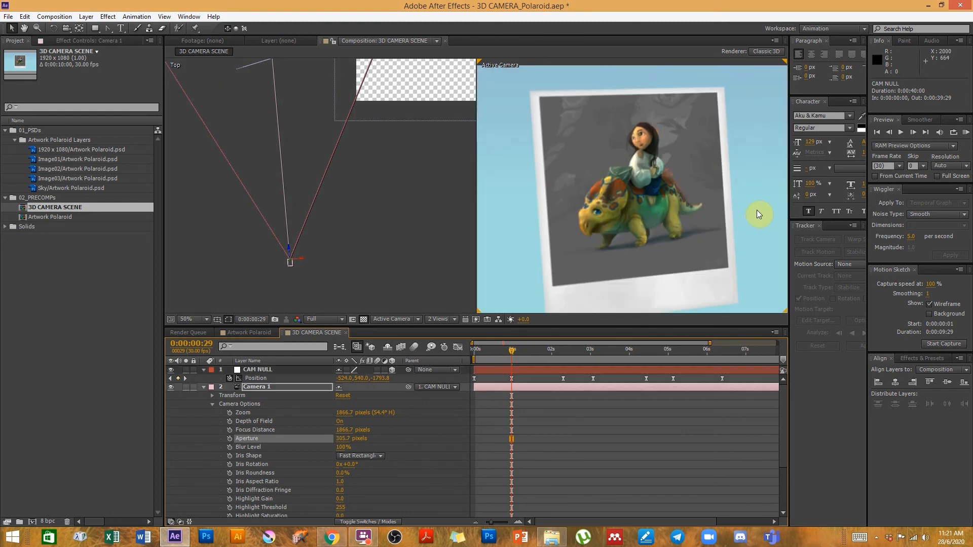
scroll(757, 210, up, 2)
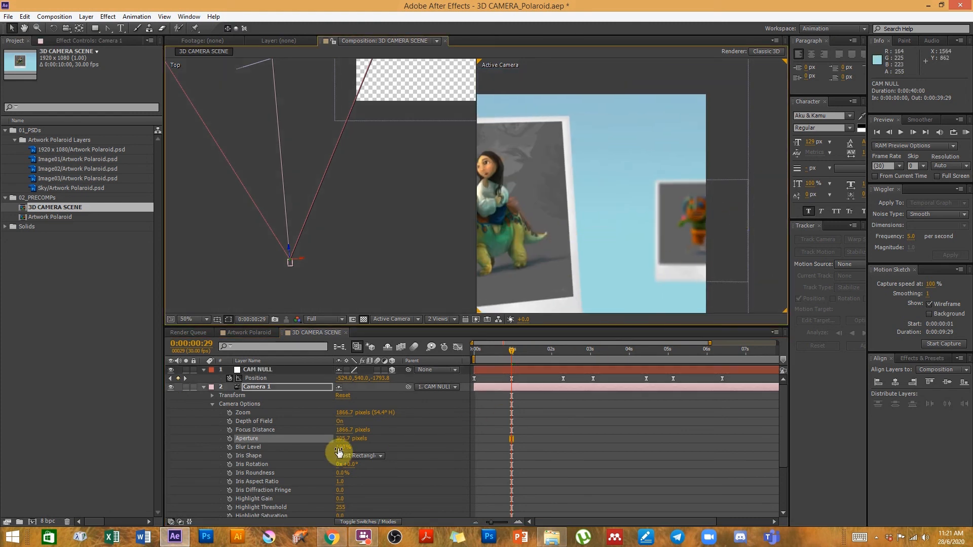
drag(343, 440, 390, 432)
key(space)
drag(555, 243, 670, 233)
drag(584, 240, 666, 237)
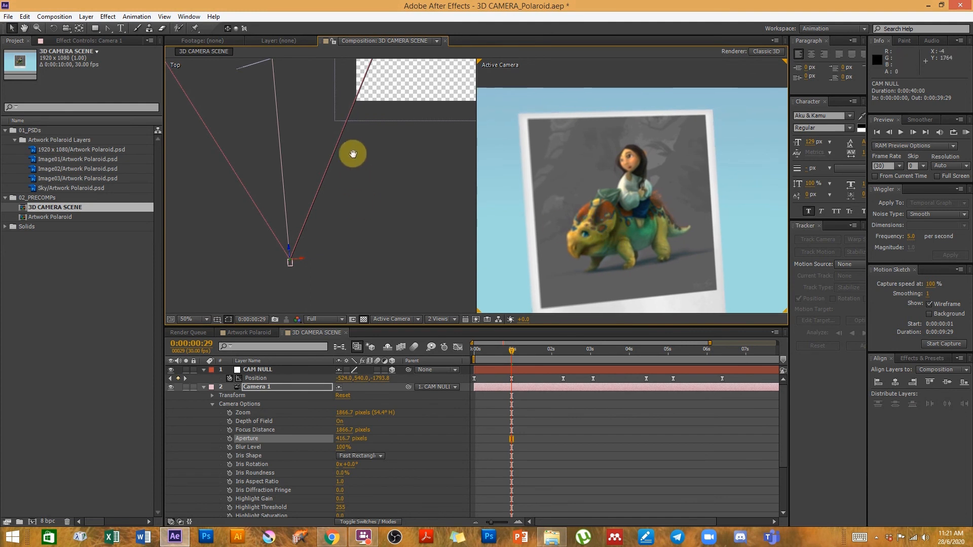
key(space)
drag(352, 148, 389, 252)
drag(368, 209, 366, 210)
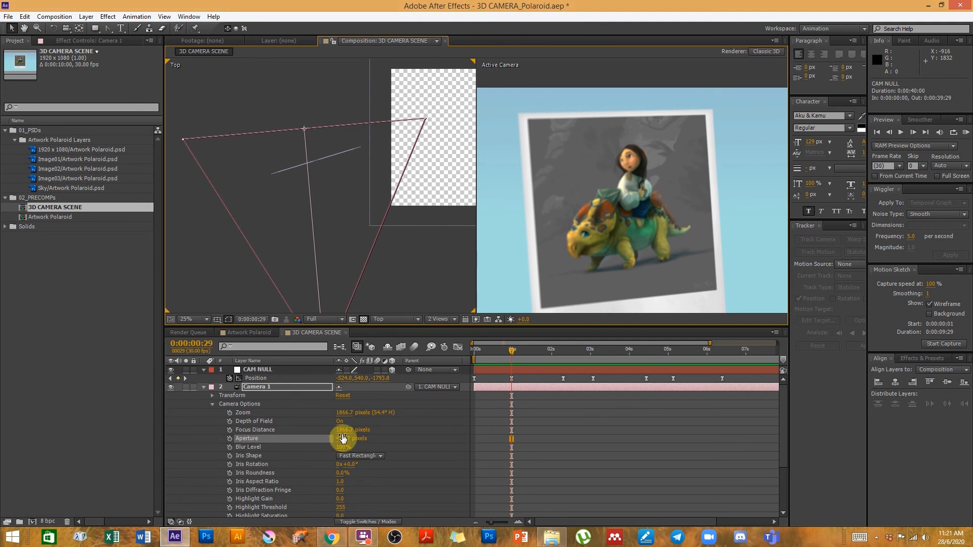
drag(344, 430, 290, 444)
key(ctrl+z)
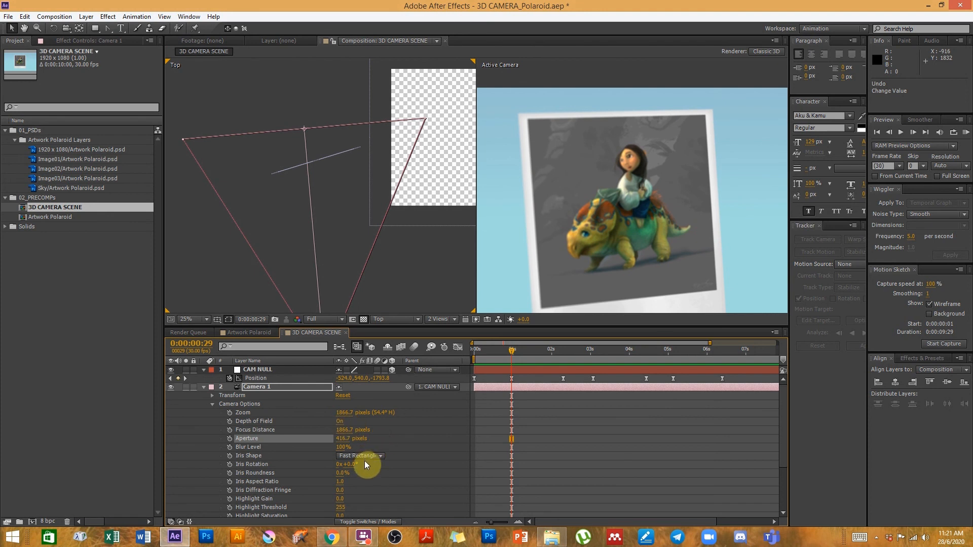
drag(303, 133, 308, 165)
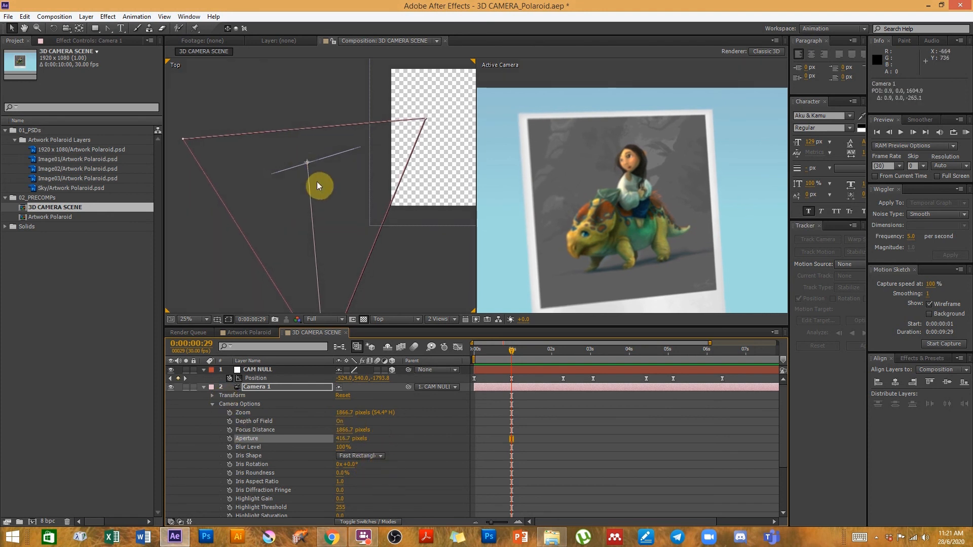
key(ctrl+z)
Reduce Camera 1's Focus Distance to 1634.7 pixels to place the focus plane across the dinosaur polaroid in the Top view.
drag(354, 431, 279, 442)
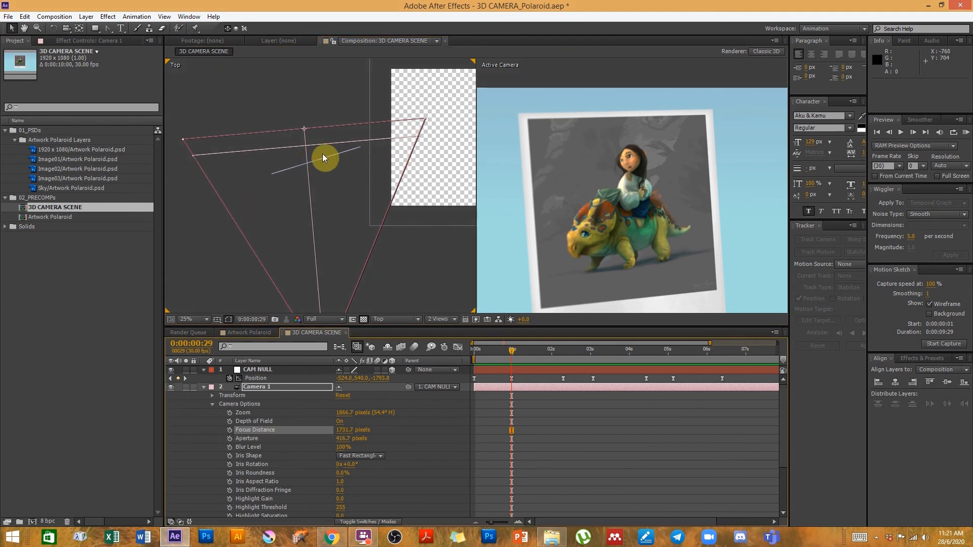
drag(346, 432, 316, 437)
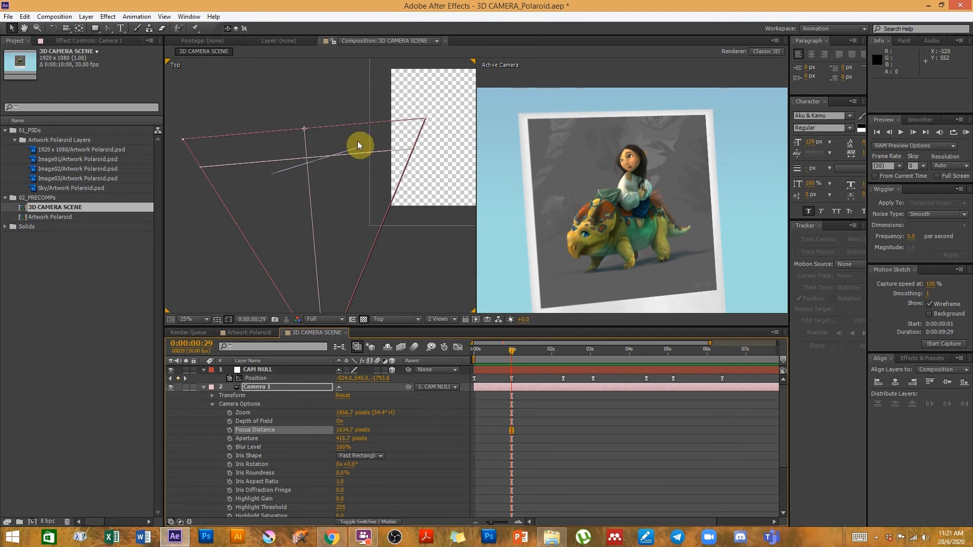
Reduce Camera 1's Focus Distance to 1584.7 pixels to centre the focus plane on the dinosaur polaroid, and keyframe it at 0:00:00:29.
scroll(329, 168, up, 1)
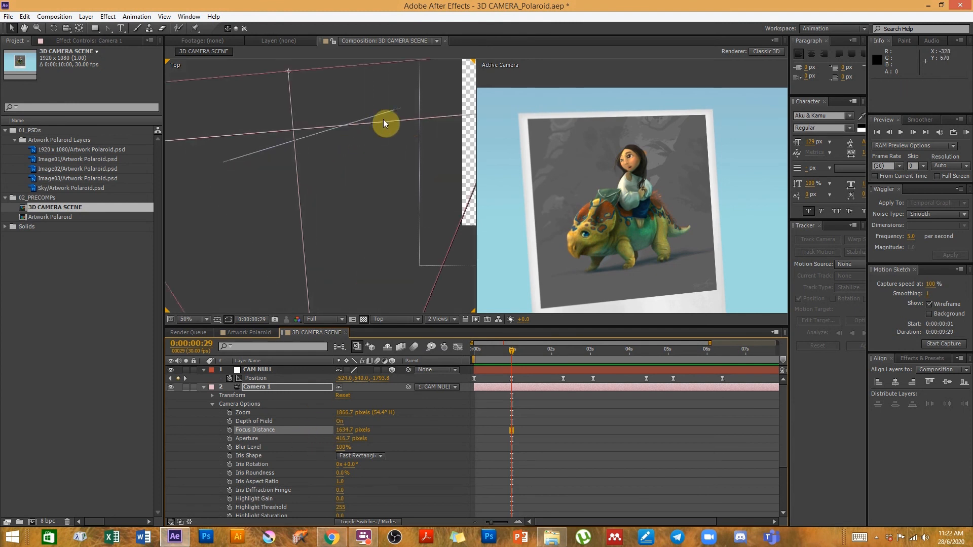
click(393, 110)
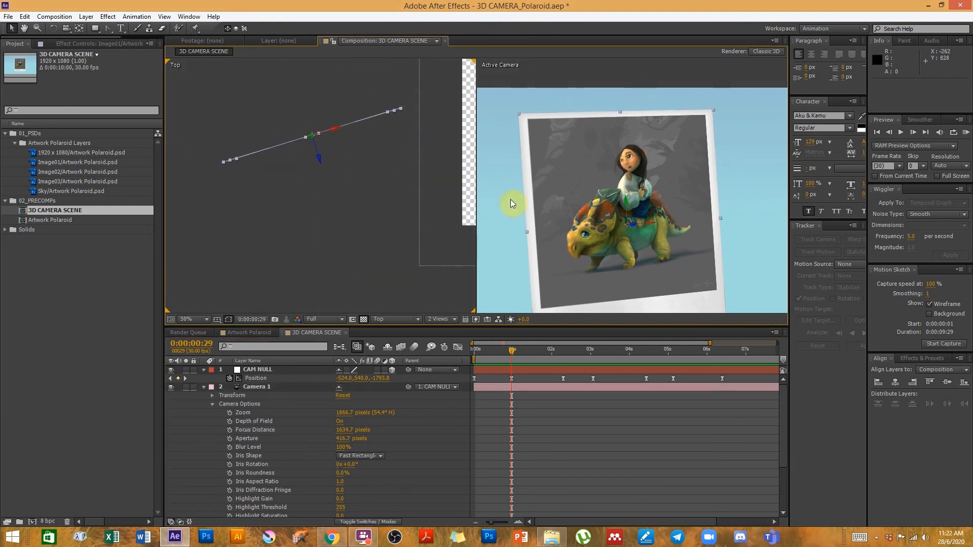
click(256, 387)
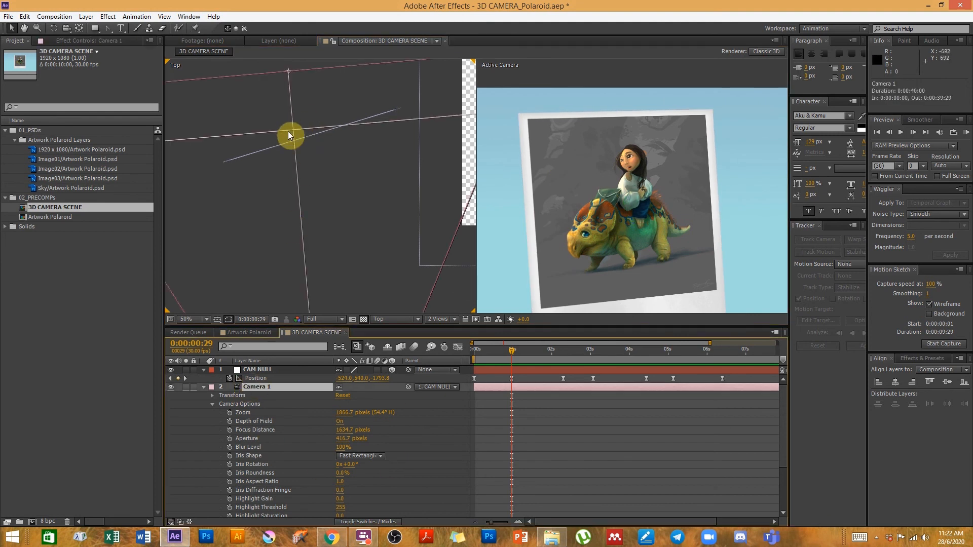
mouse_move(345, 433)
mouse_down()
mouse_move(362, 419)
mouse_move(348, 436)
mouse_move(333, 435)
mouse_up()
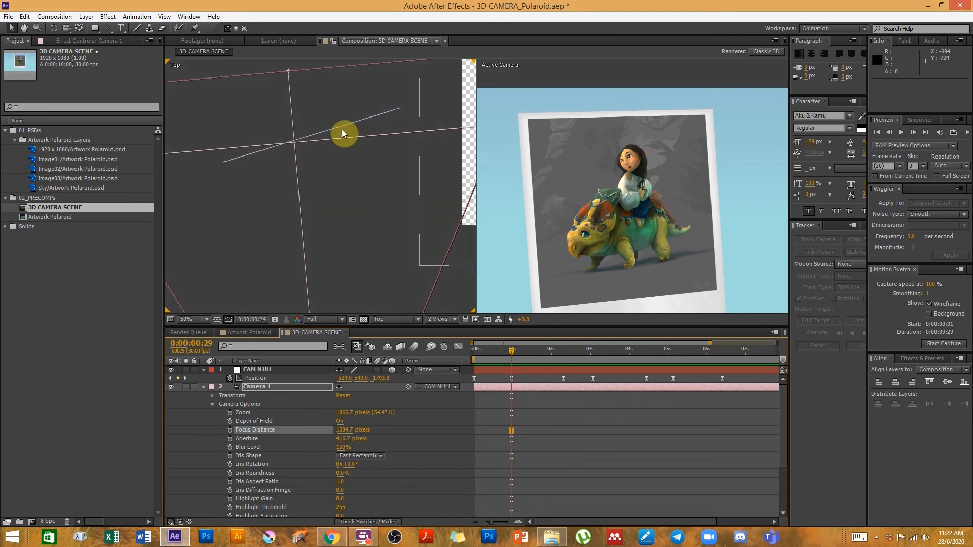
scroll(349, 153, down, 2)
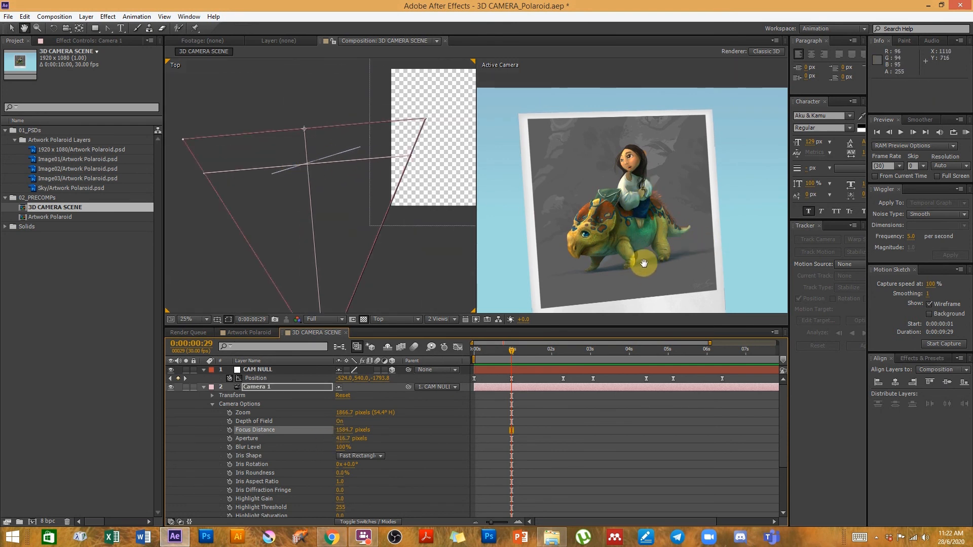
drag(643, 269, 615, 227)
scroll(611, 229, down, 2)
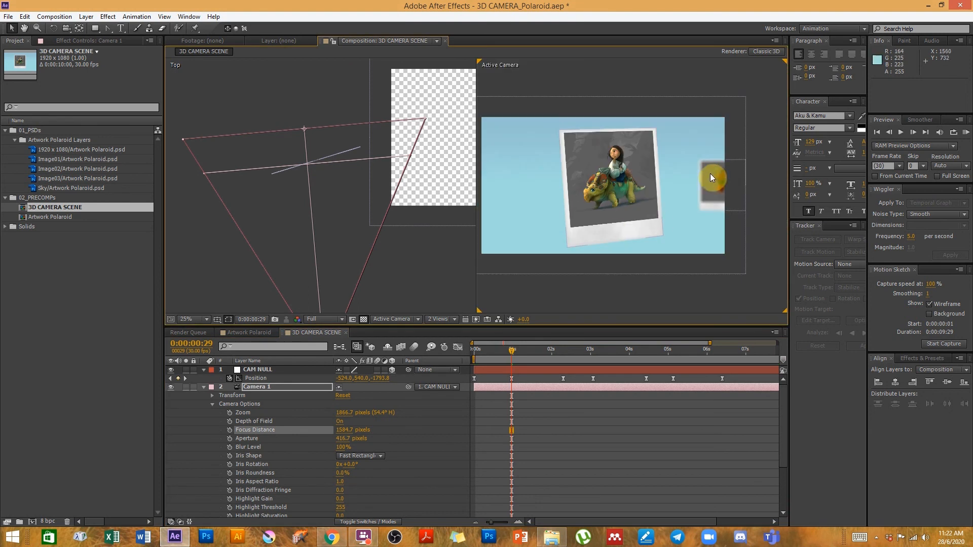
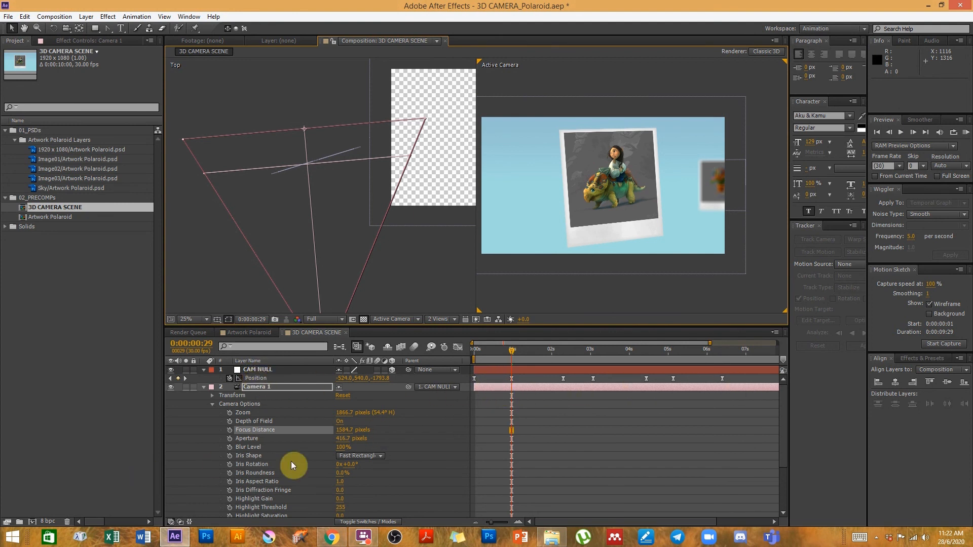
click(230, 430)
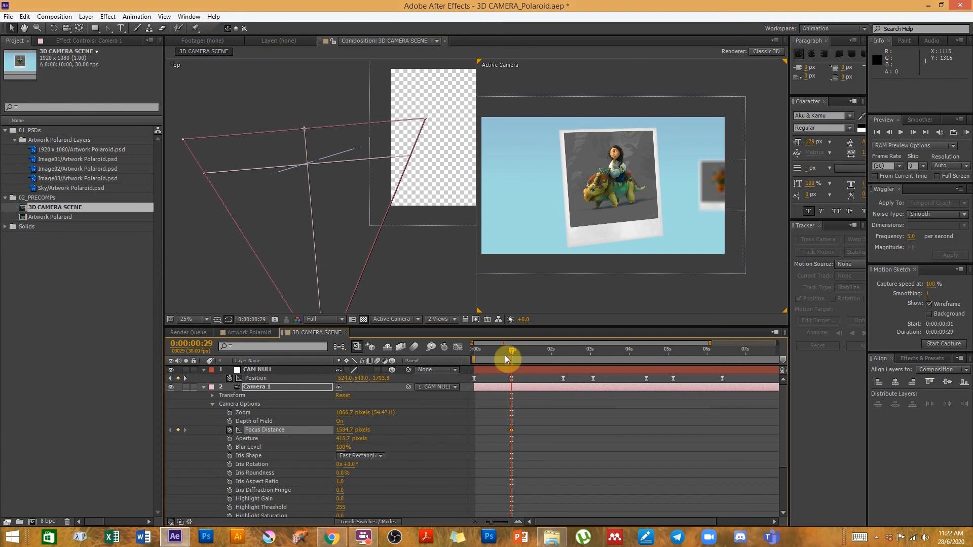
Keyframe Camera 1's Focus Distance at 1431.7 pixels at 0:00:02:08 and check the dinosaur polaroid's focus between the two keyframes.
drag(513, 349, 564, 354)
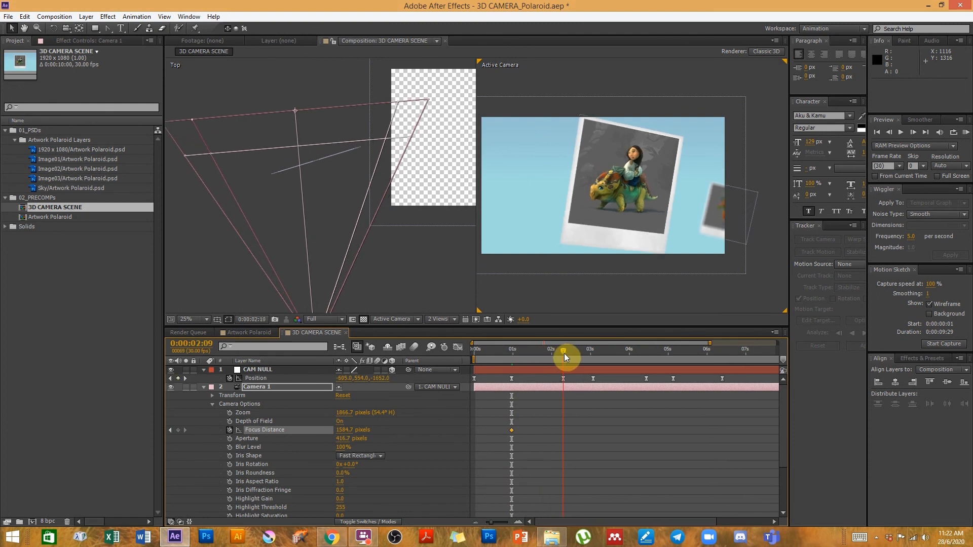
drag(525, 357, 561, 358)
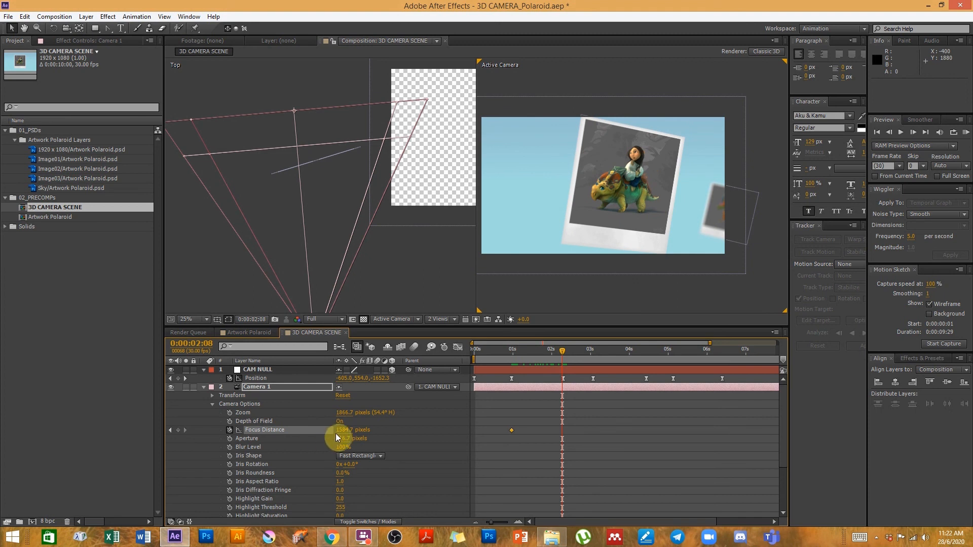
drag(343, 431, 278, 441)
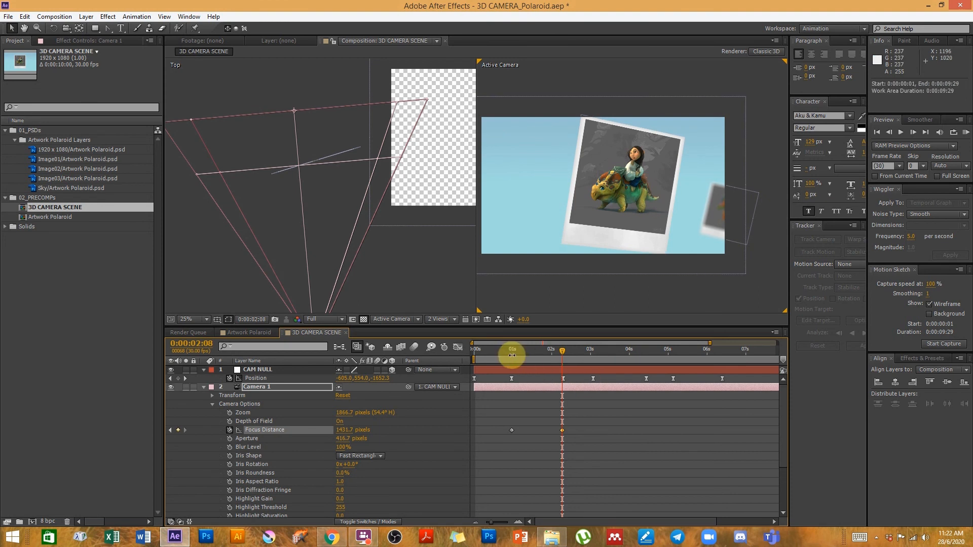
mouse_move(513, 351)
mouse_down()
mouse_move(562, 350)
mouse_move(512, 357)
mouse_up()
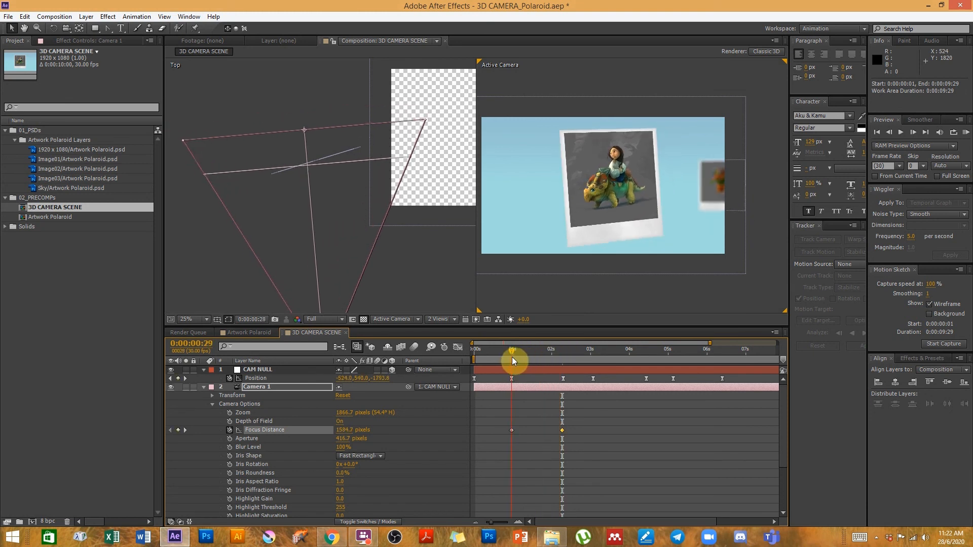
click(563, 353)
click(562, 354)
click(564, 354)
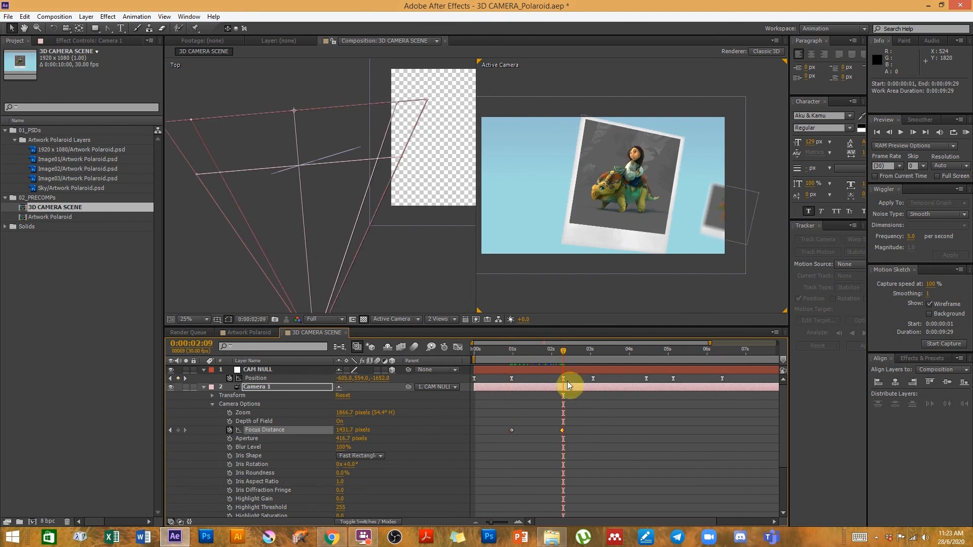
drag(567, 349, 557, 355)
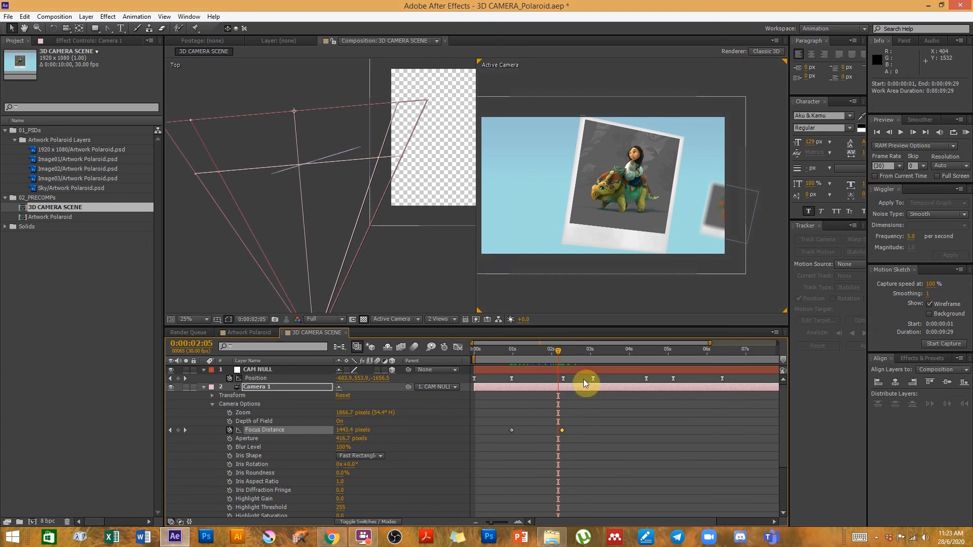
Keyframe Focus Distance at 1520.7 pixels at 0:00:03:02, placing the focus plane across the second polaroid in the Top view.
drag(513, 350, 594, 353)
click(178, 429)
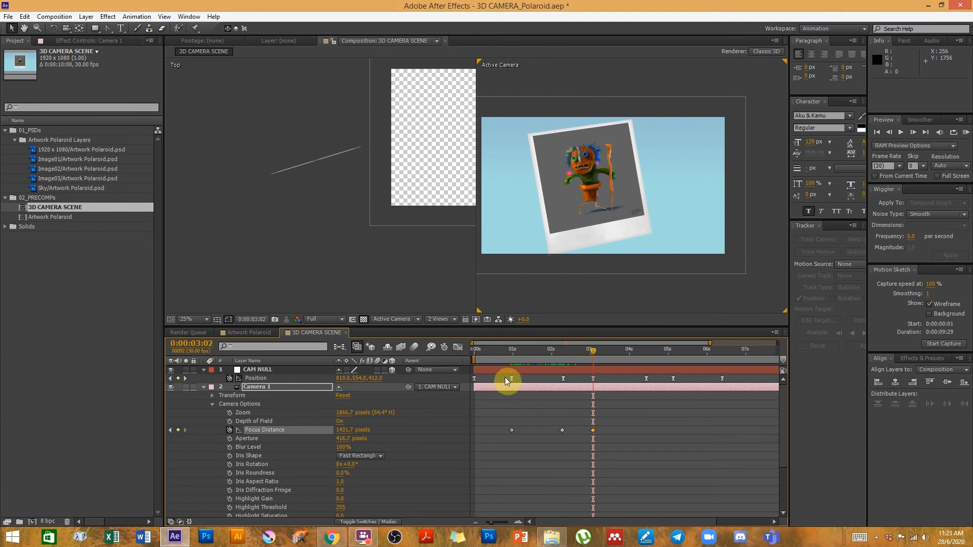
key(h)
drag(403, 113, 337, 217)
drag(420, 97, 359, 214)
key(v)
drag(339, 430, 388, 419)
click(315, 145)
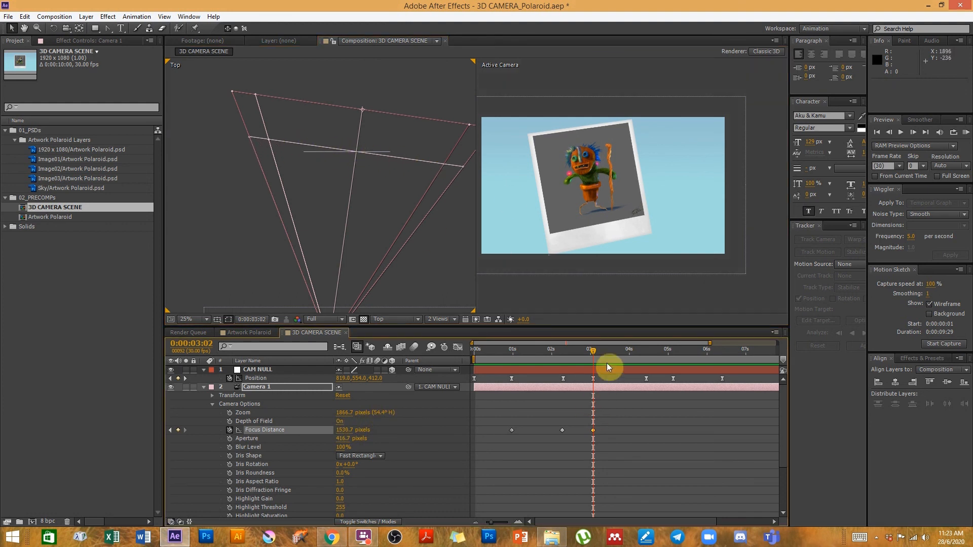
Keyframe Focus Distance at 1456.7 pixels at 0:00:04:14 to keep the second polaroid on the focus plane.
drag(597, 349, 647, 349)
click(345, 435)
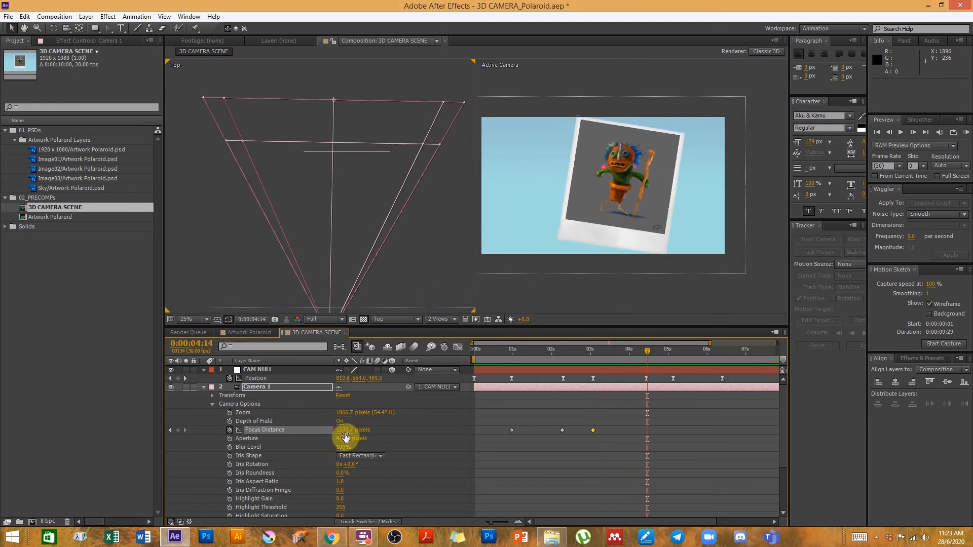
drag(340, 432, 315, 439)
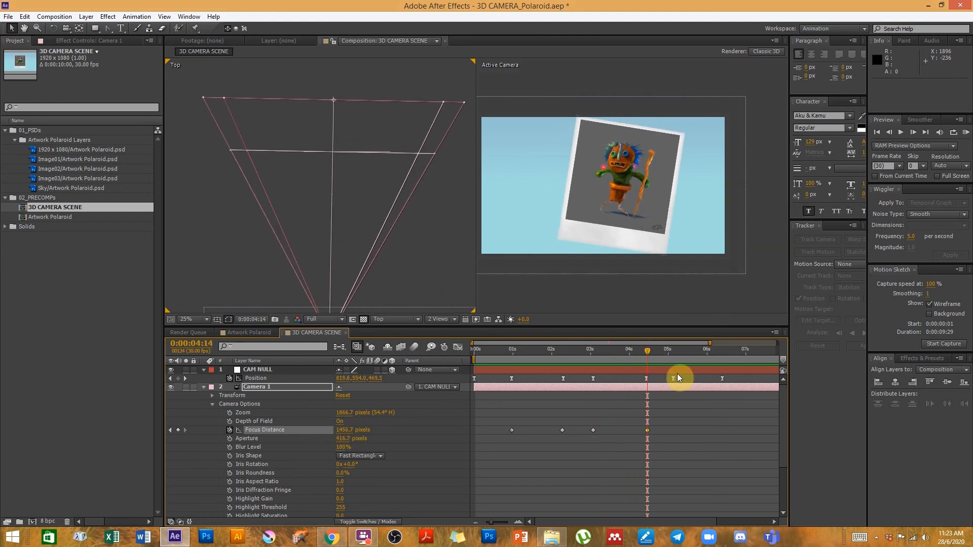
Add a Focus Distance keyframe at 0:00:05:03 that aligns the focus plane with the snail polaroid in the Top view.
drag(656, 349, 672, 348)
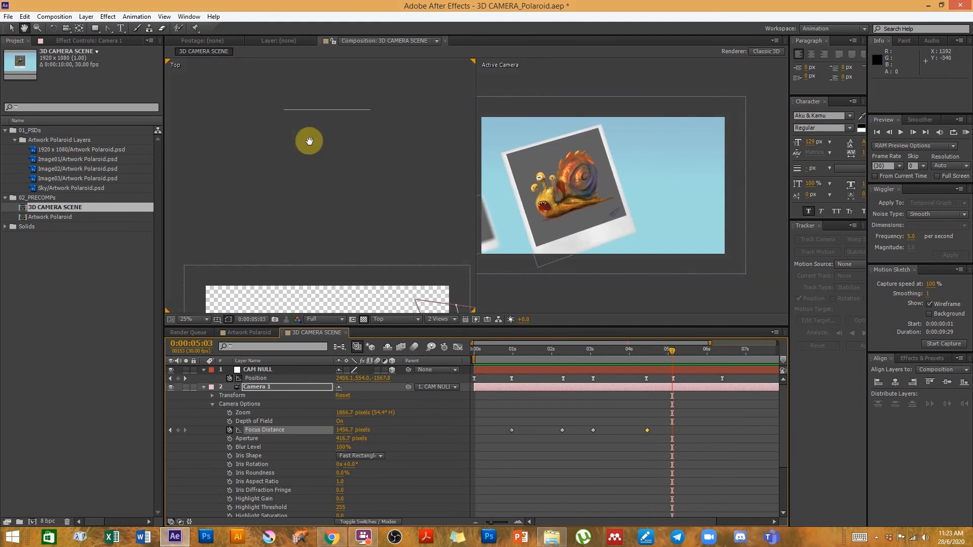
key(v)
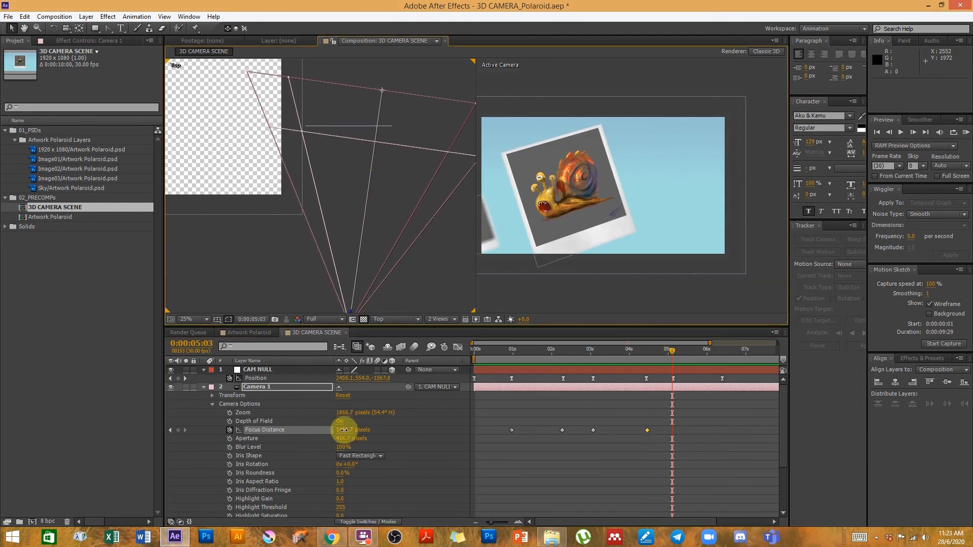
drag(334, 432, 386, 429)
Test nearer and farther focus at 0:00:06:11, settling the Focus Distance keyframe at 1666.7 pixels for the snail polaroid.
drag(684, 355, 722, 350)
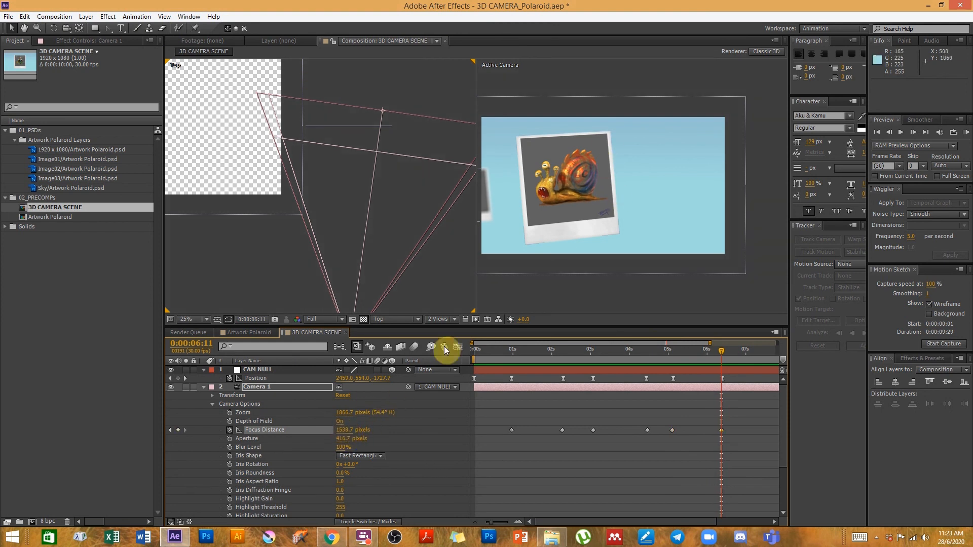
drag(348, 433, 422, 411)
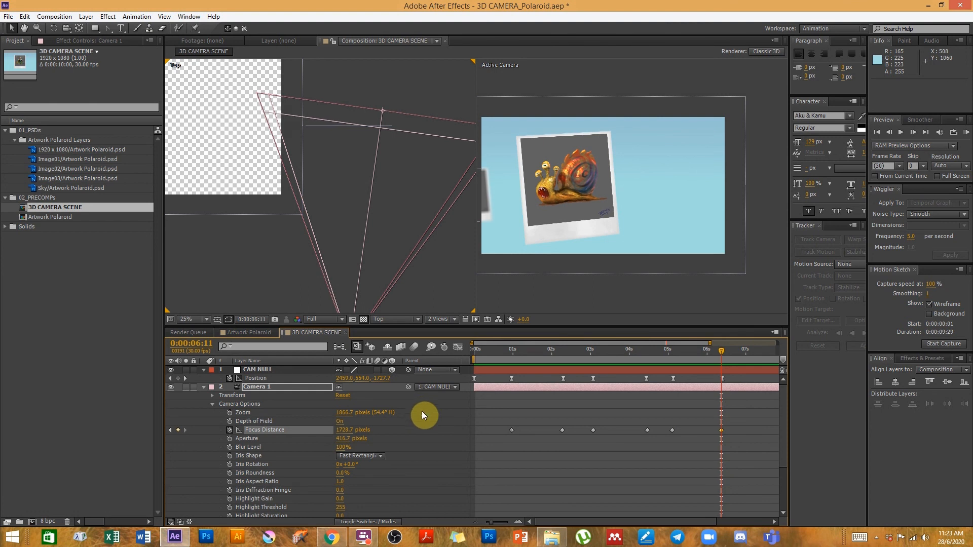
drag(348, 437, 119, 475)
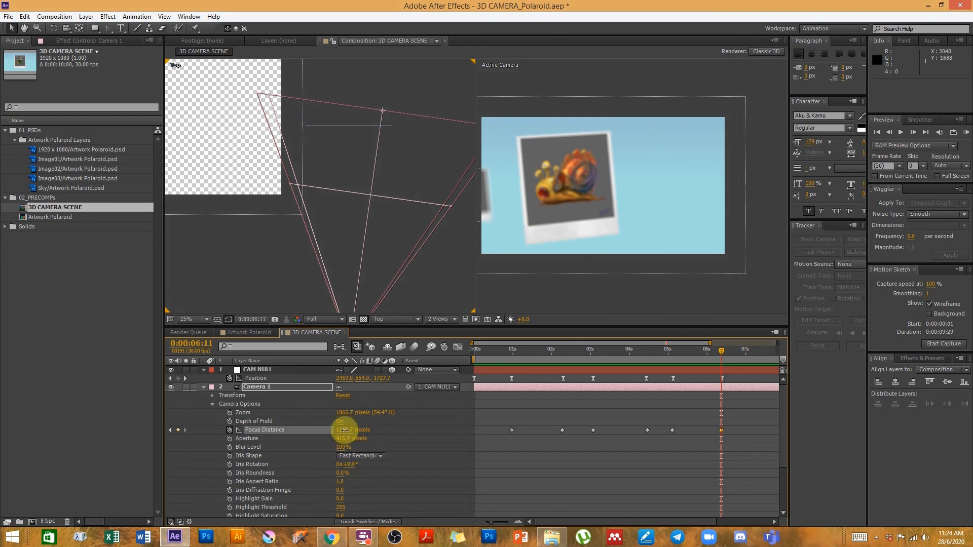
drag(341, 430, 544, 396)
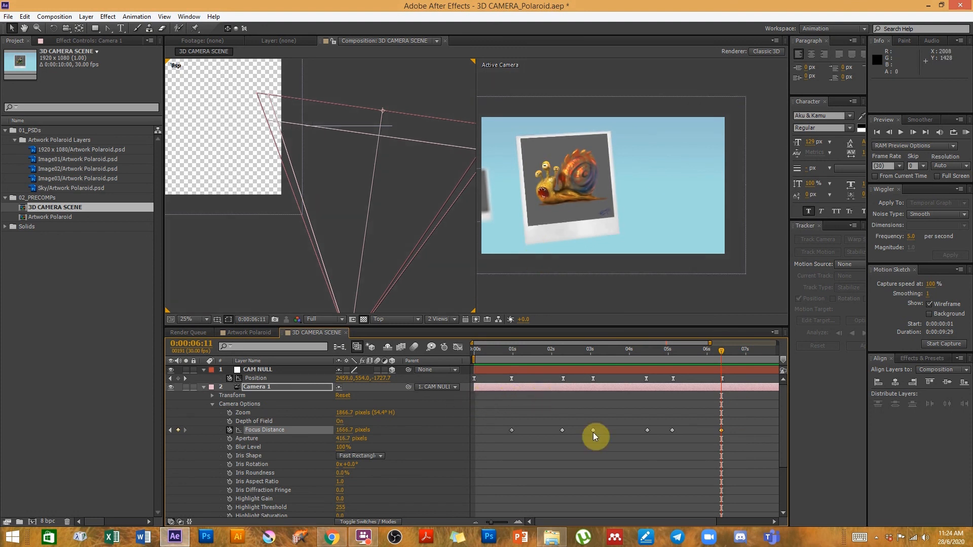
Show the whole composition duration in the timeline, return to 0:00:00:00 and collapse the properties of all expanded layers.
click(601, 467)
drag(495, 523, 486, 523)
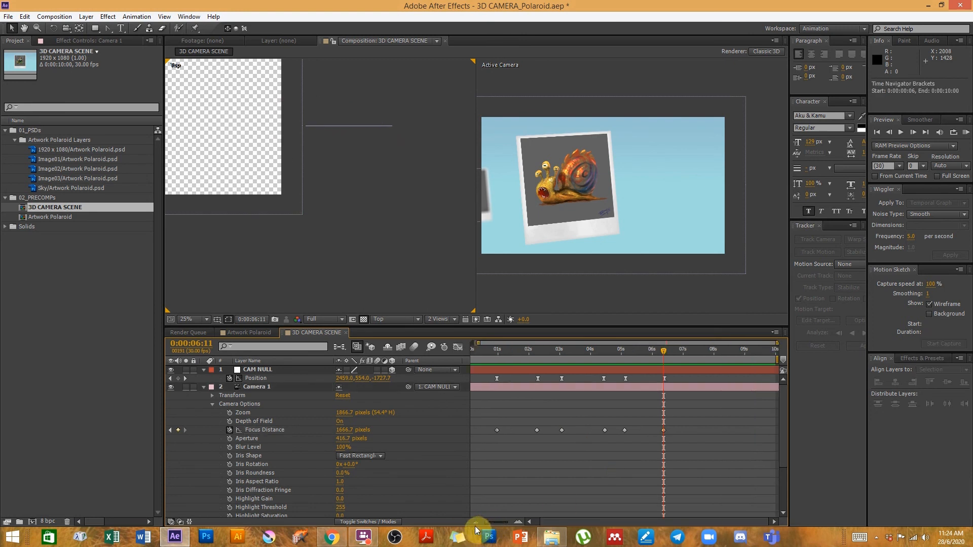
click(471, 350)
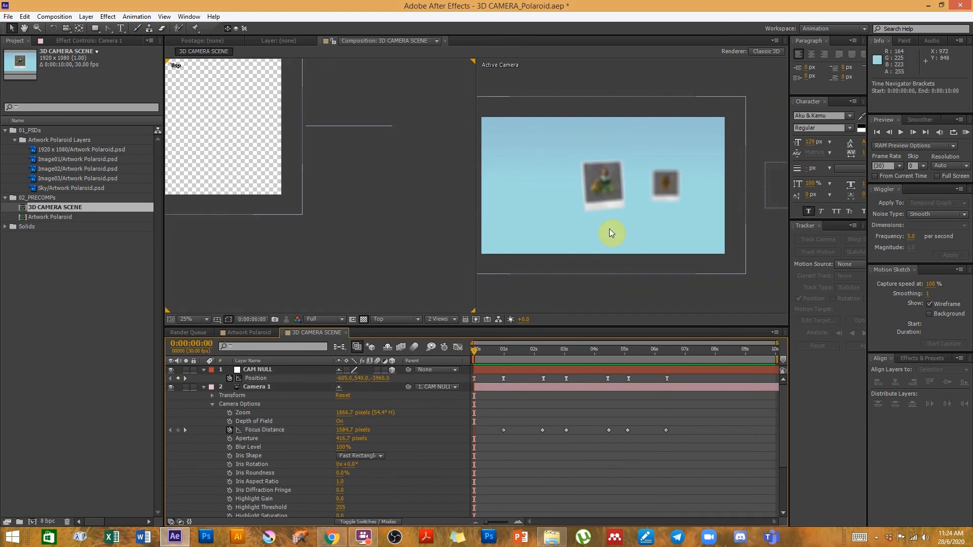
click(203, 386)
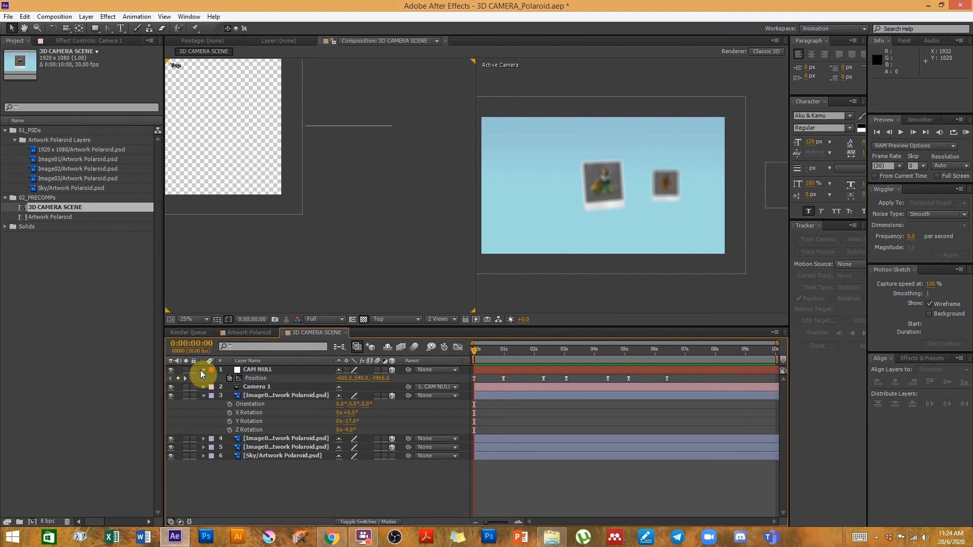
click(204, 370)
click(203, 388)
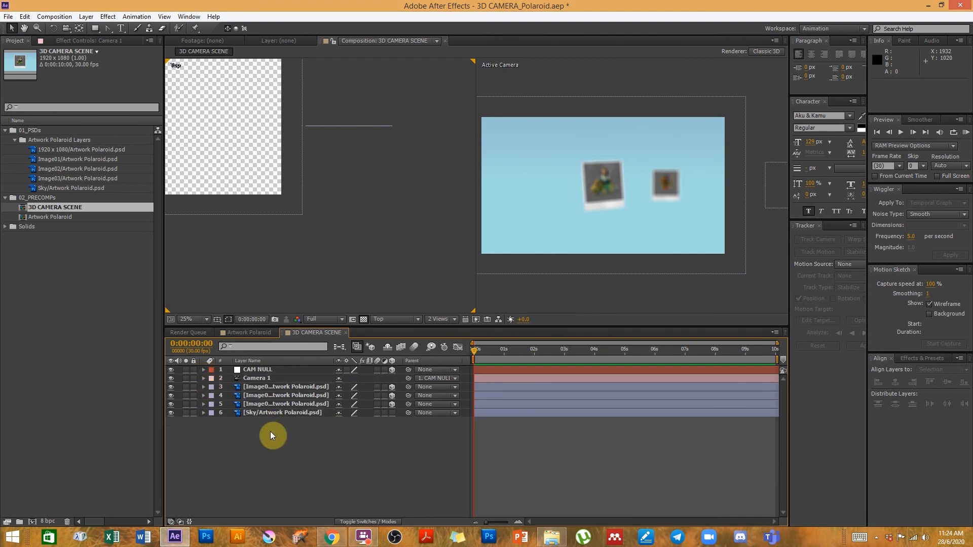
Reveal only Camera 1's Position property.
click(278, 404)
click(284, 387)
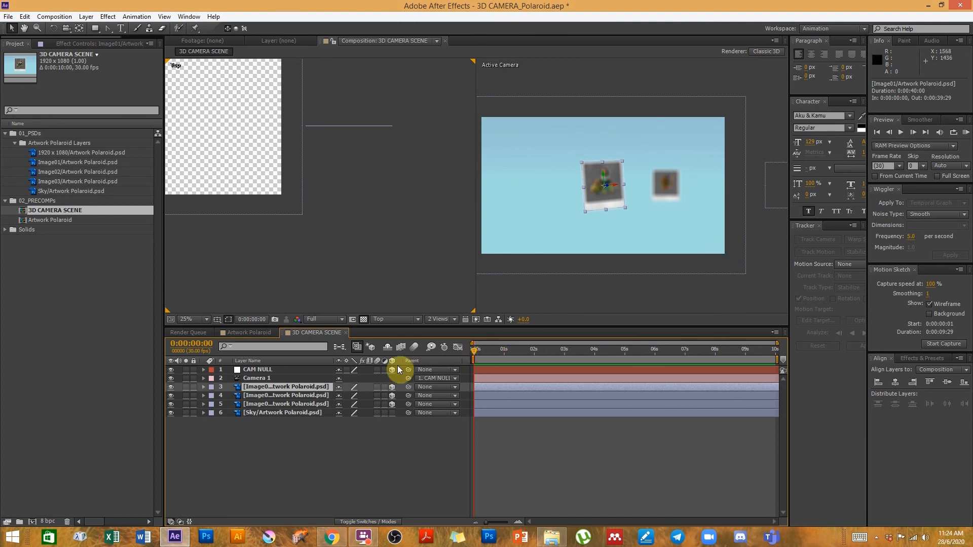
click(245, 380)
key(p)
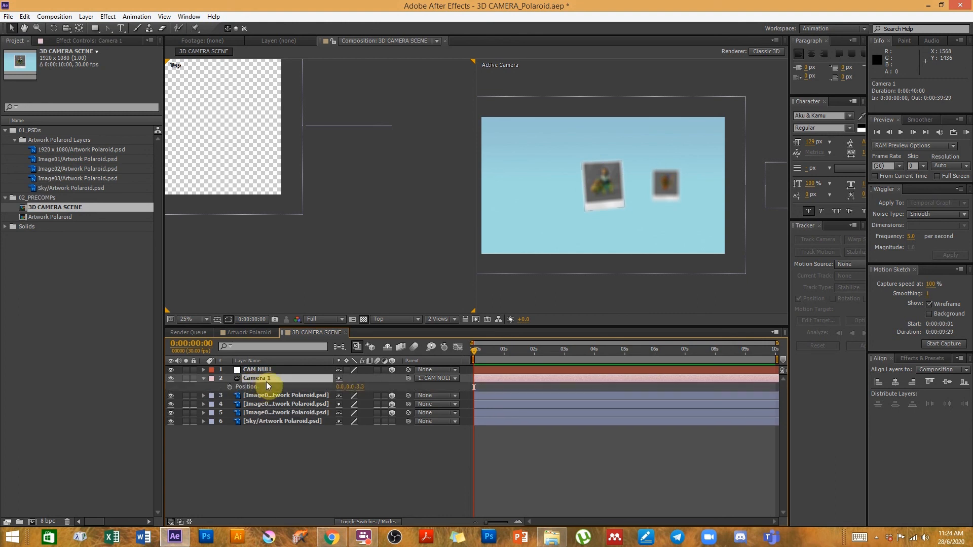
Examine CAM NULL's motion path in the Top view and its parent relationship with Camera 1.
click(253, 370)
key(h)
drag(242, 138, 420, 214)
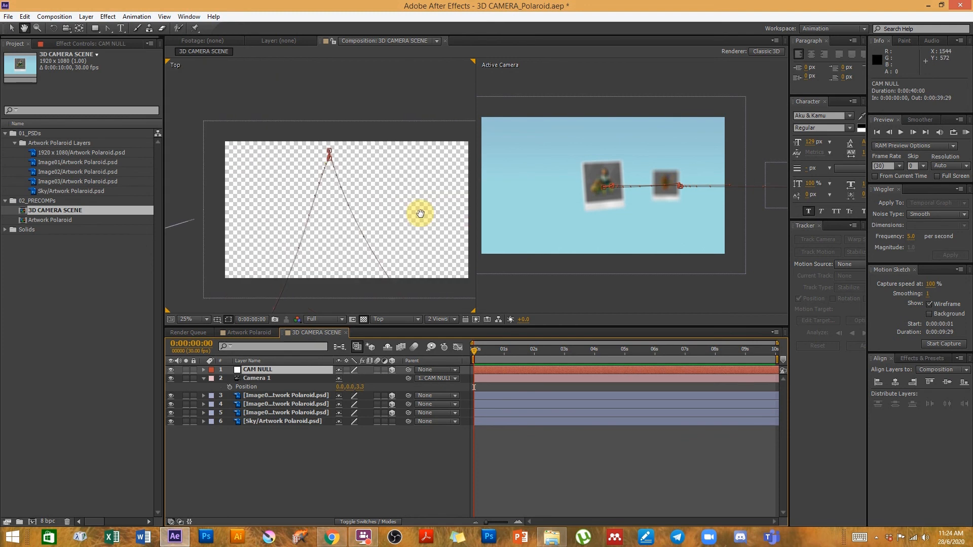
click(274, 377)
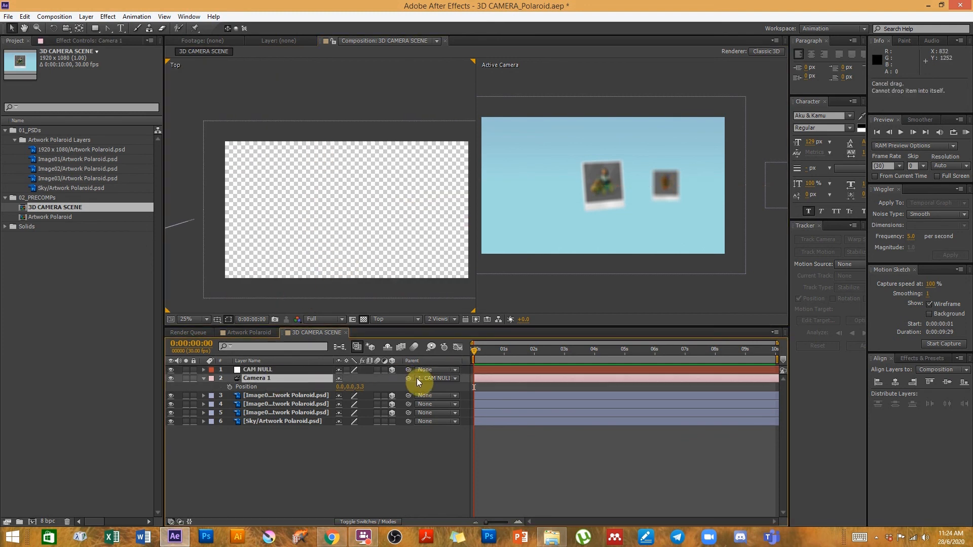
click(271, 370)
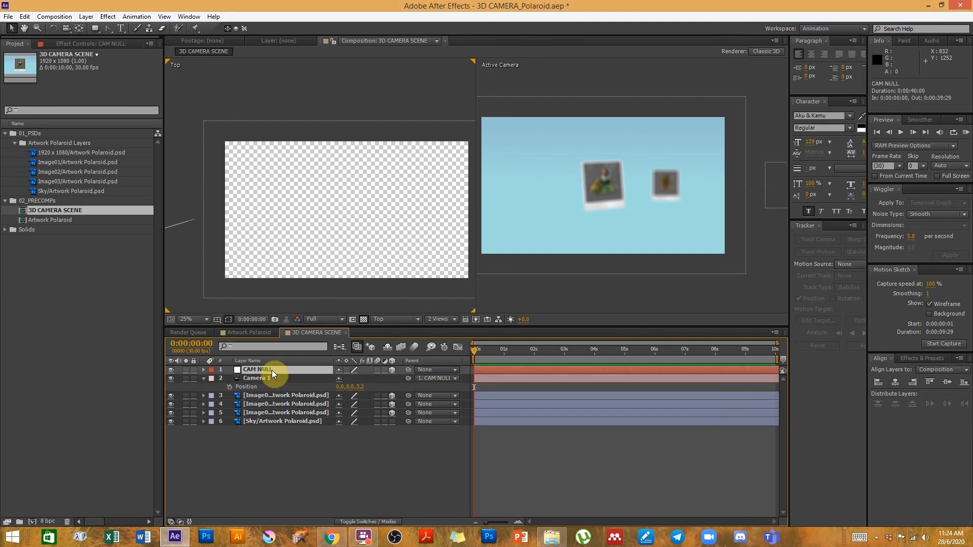
key(h)
drag(394, 238, 329, 209)
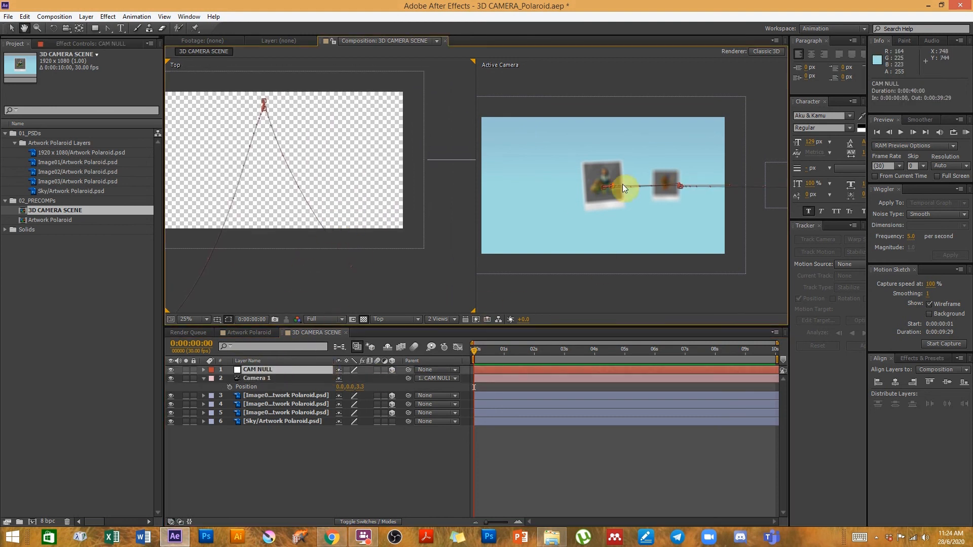
key(v)
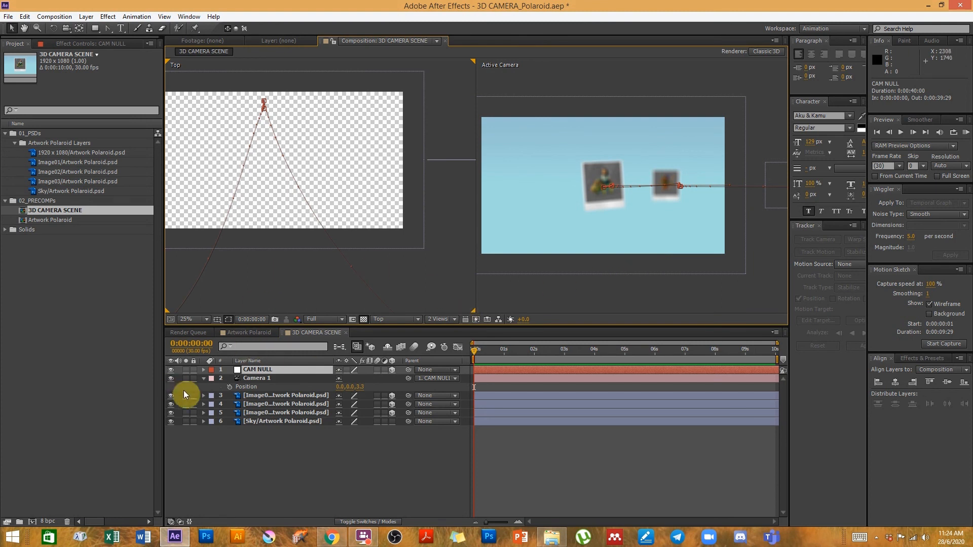
Collapse Camera 1, review CAM NULL's Transform keyframes and Material Options, and collapse CAM NULL again.
click(204, 379)
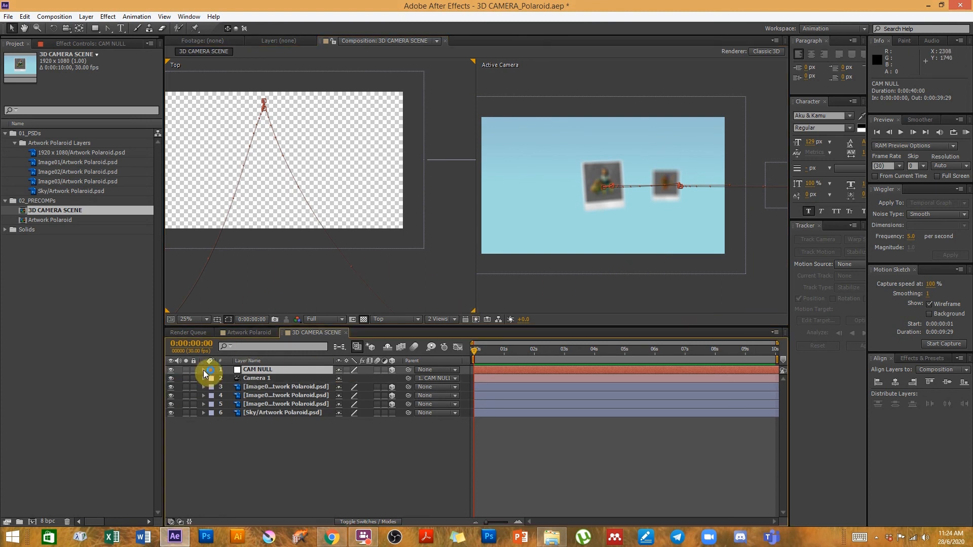
click(203, 371)
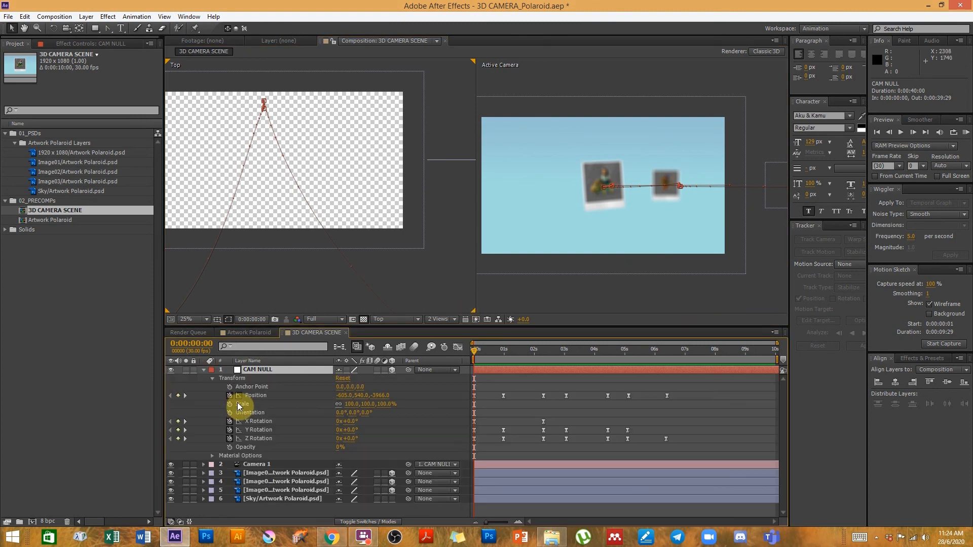
click(213, 378)
click(213, 387)
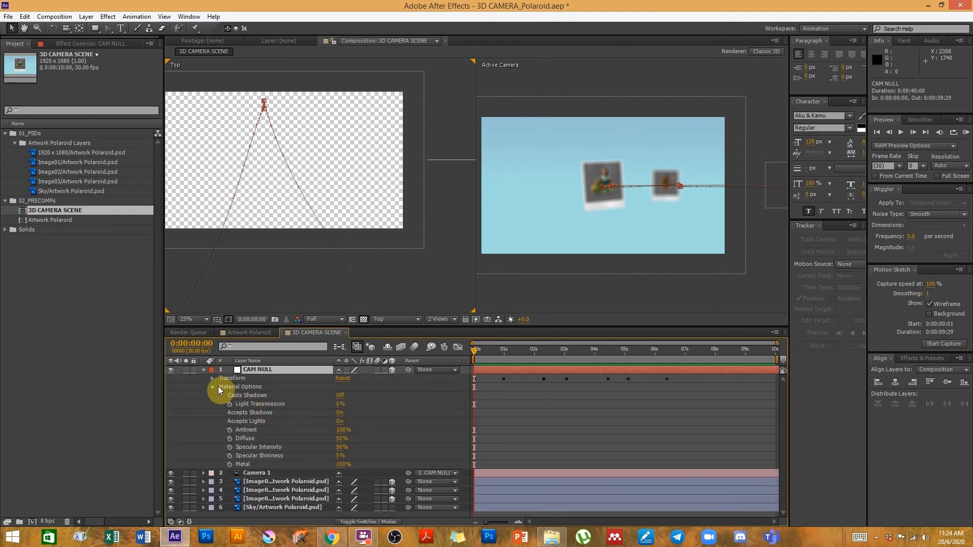
click(203, 370)
Reveal Camera 1's Camera Options with the Focus Distance keyframes, keeping its Transform group collapsed.
click(203, 378)
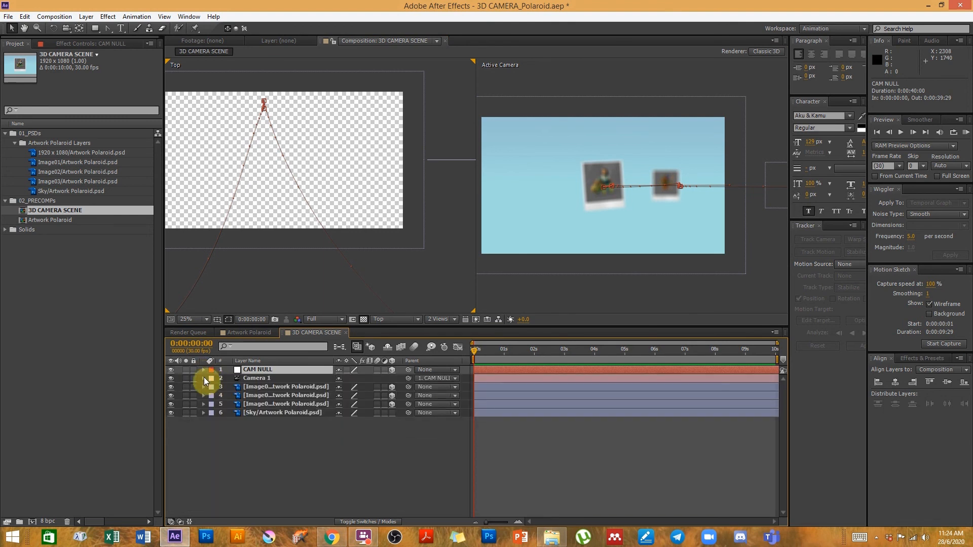
click(212, 387)
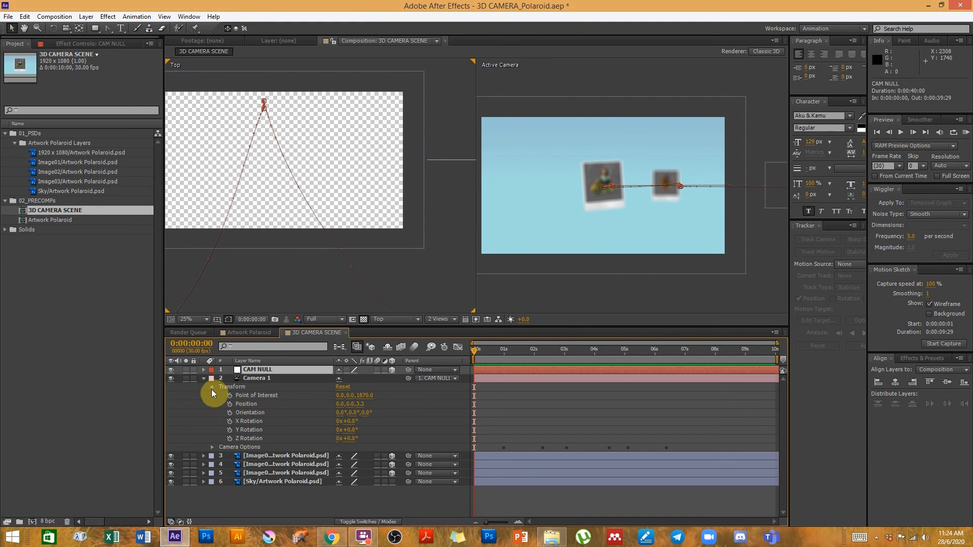
click(212, 388)
click(213, 396)
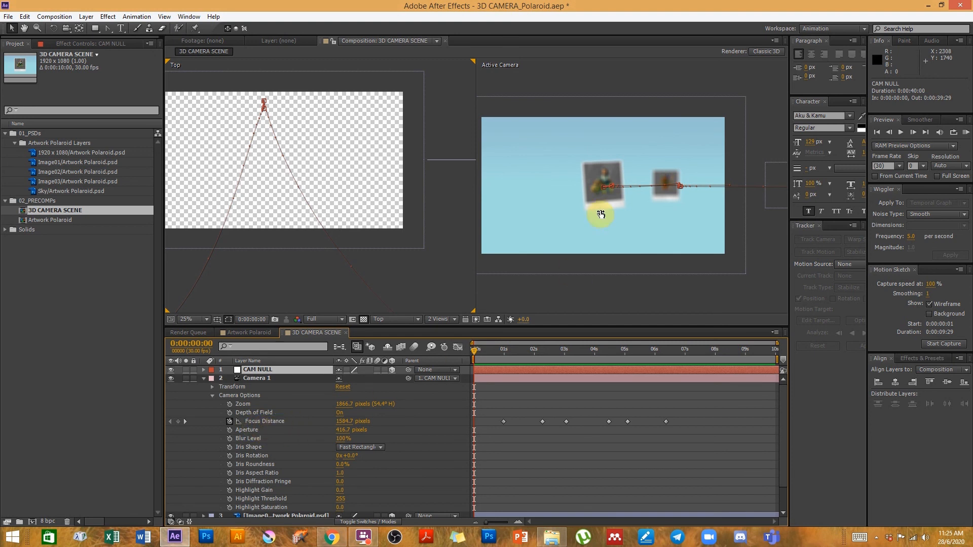
Go to 0:00:01:13 and change the composition view layout to 1 View, showing the Active Camera.
drag(482, 351, 518, 350)
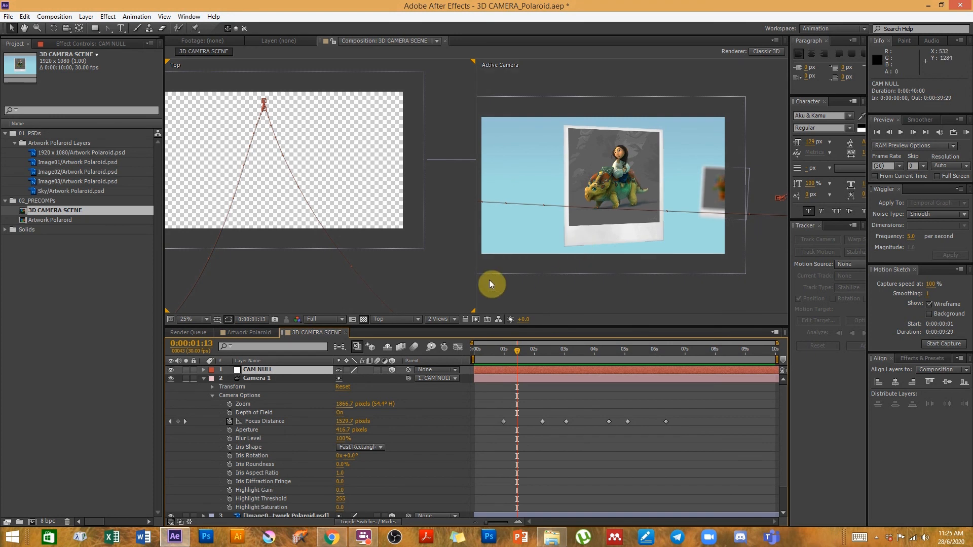
click(430, 326)
click(439, 331)
scroll(523, 280, up, 2)
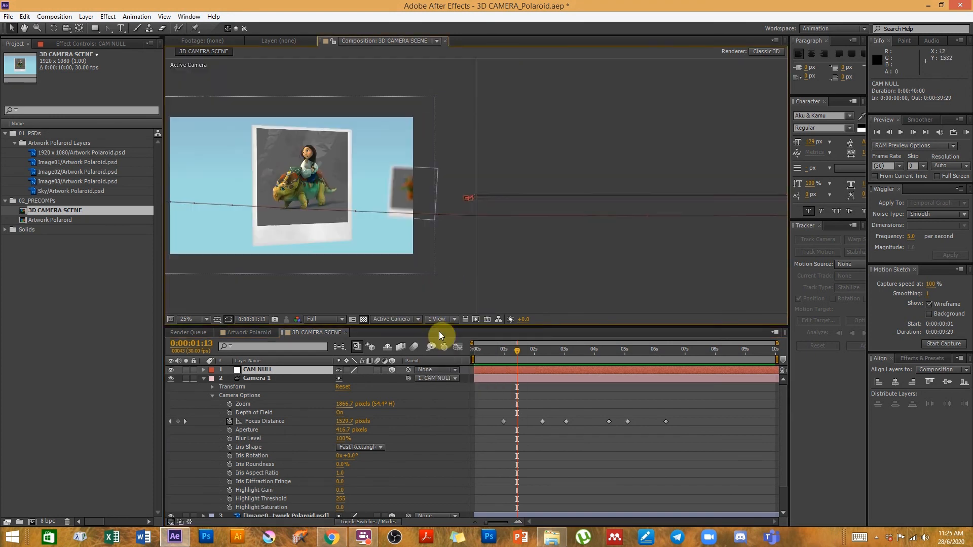
drag(437, 233, 500, 233)
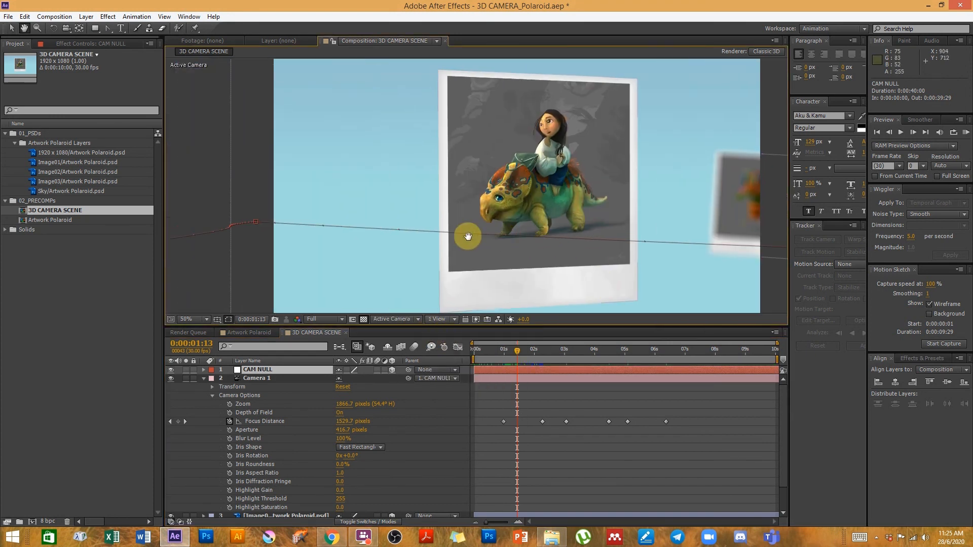
Set the composition's preview resolution to Half, play a RAM preview of the camera animation and stop playback.
click(966, 134)
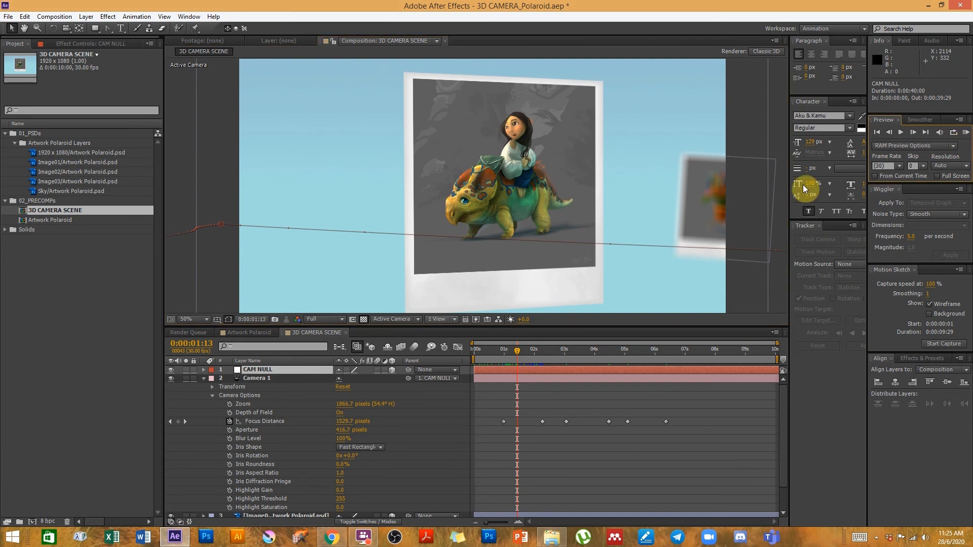
scroll(327, 306, down, 2)
click(318, 320)
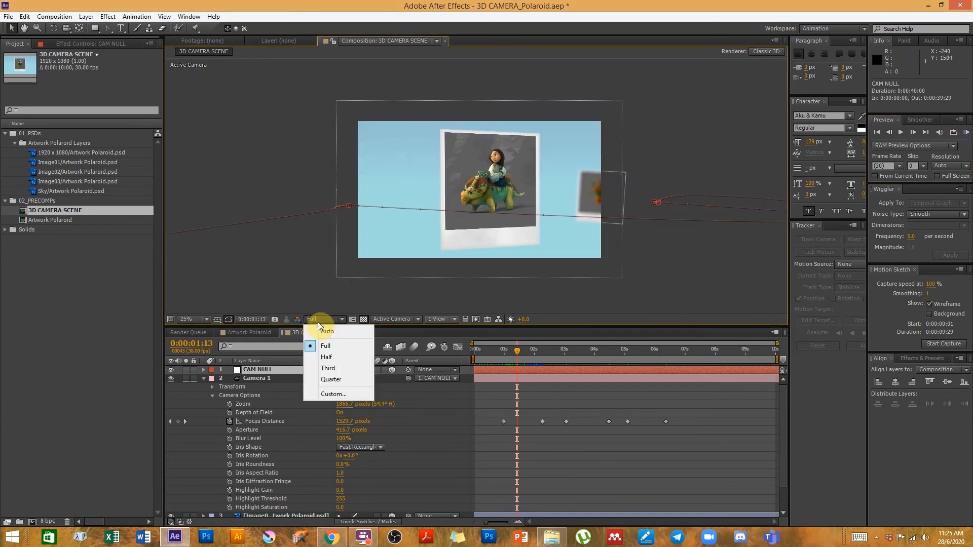
click(330, 357)
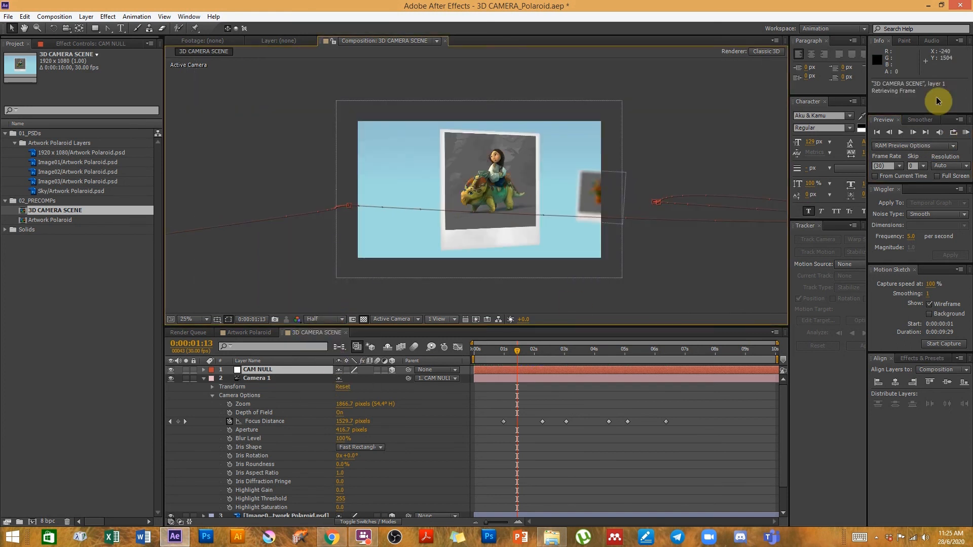
click(966, 133)
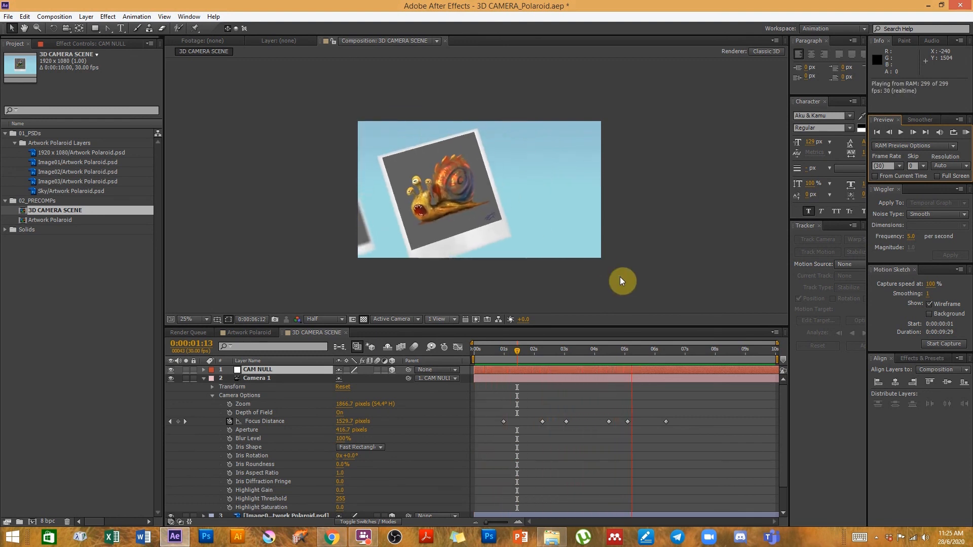
key(space)
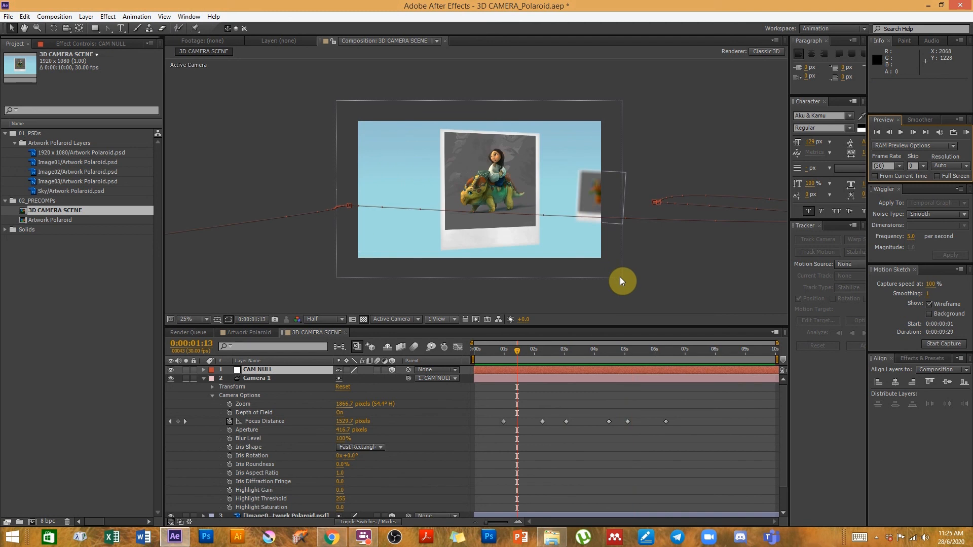